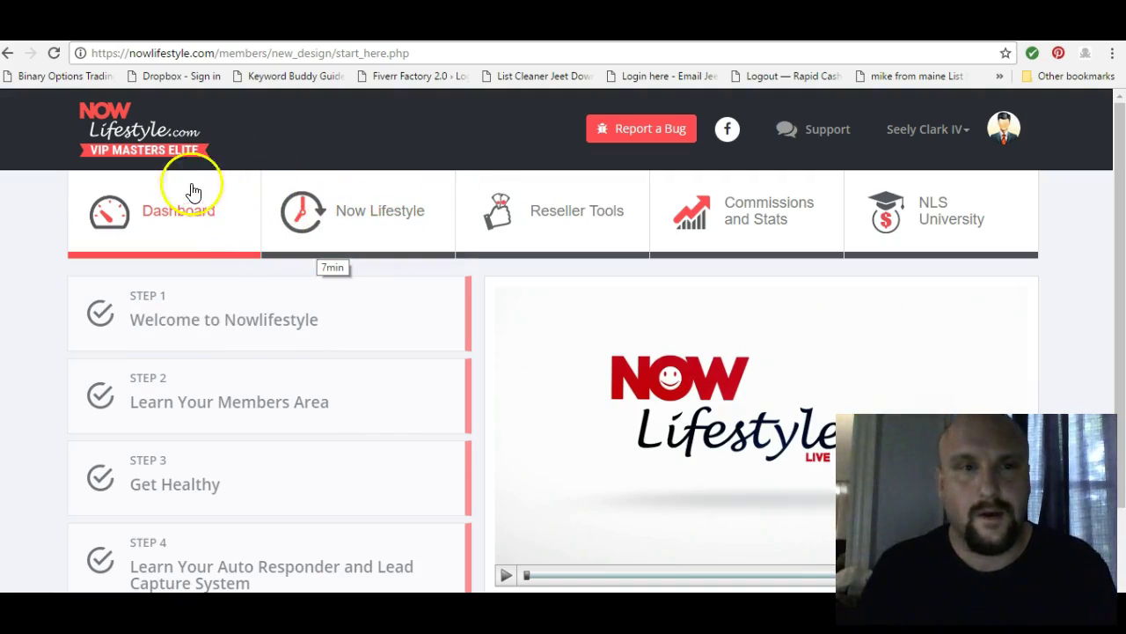
- Open the Reseller Tools section of the members area
click(150, 209)
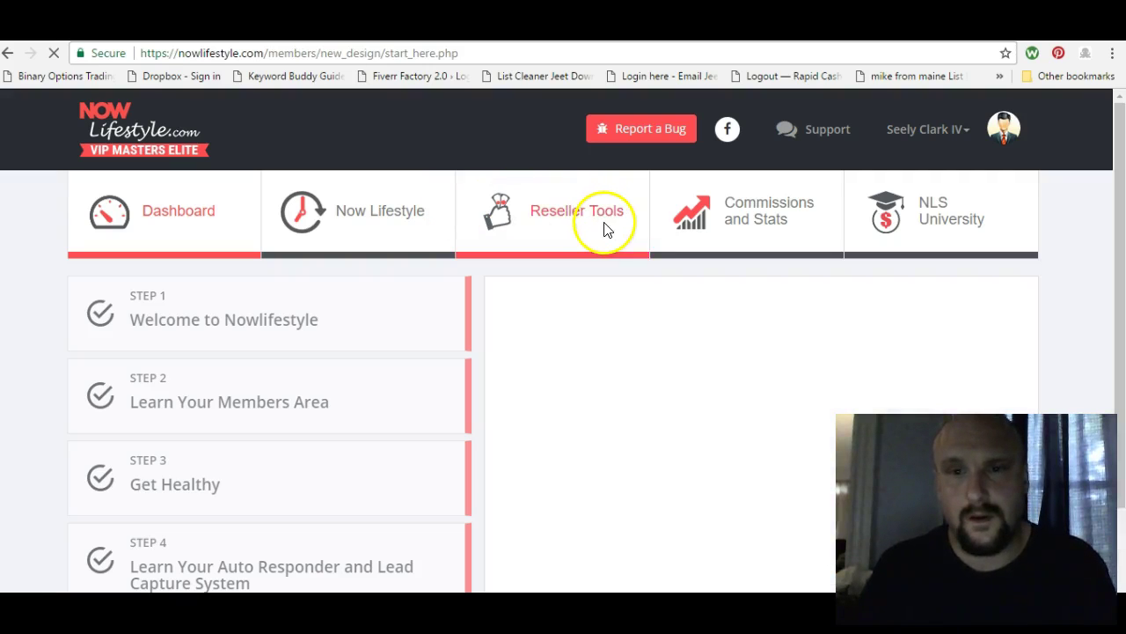
click(572, 210)
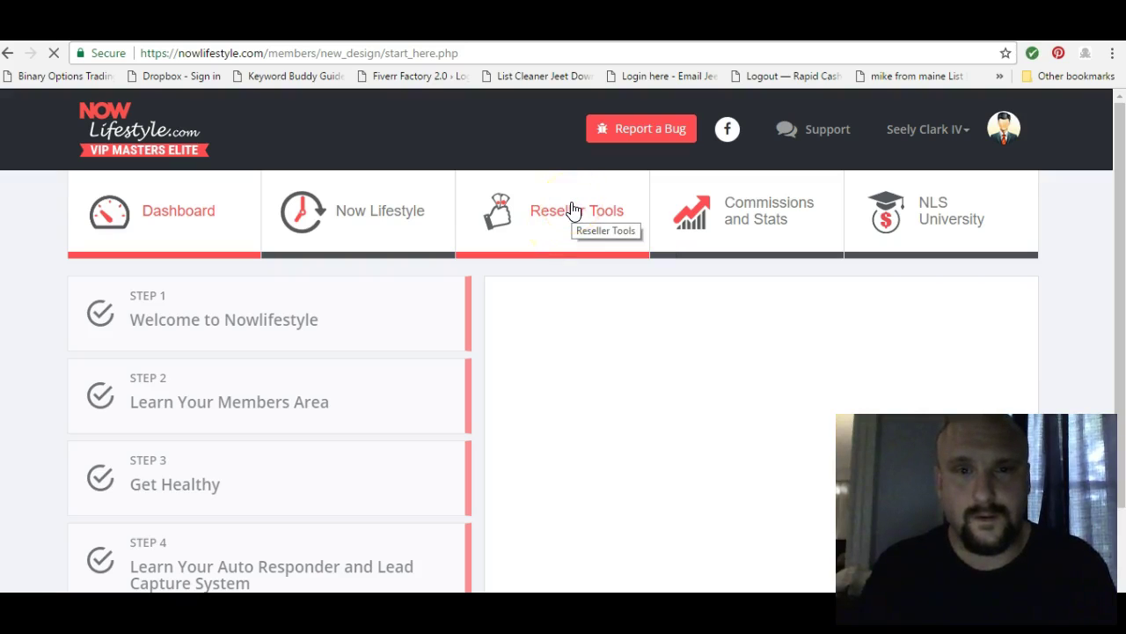
click(559, 233)
click(559, 232)
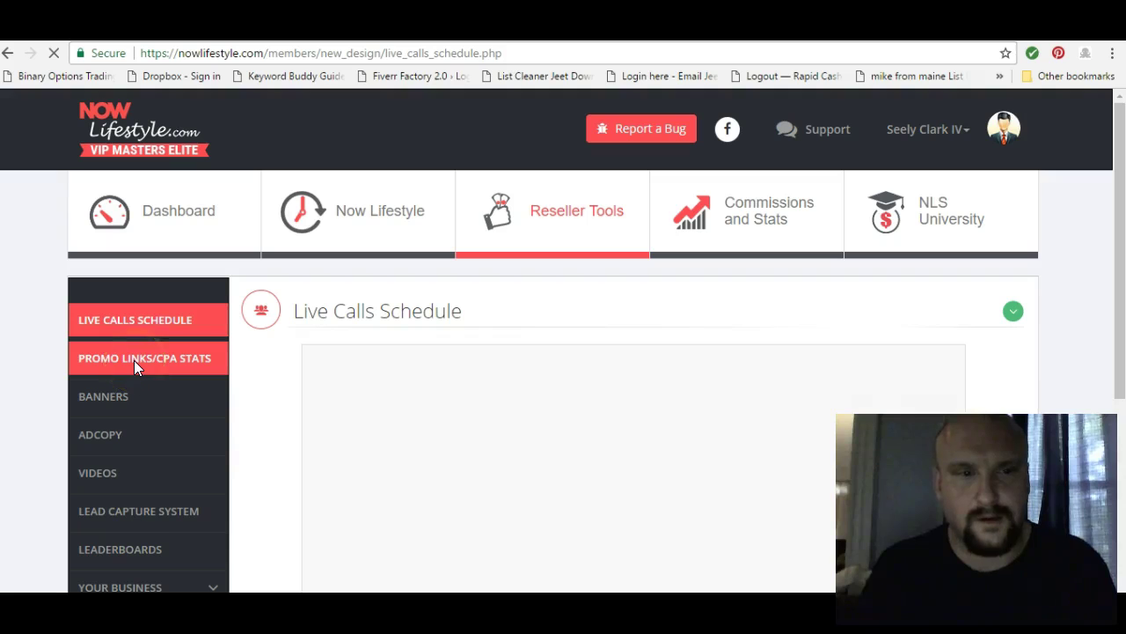
- Open the Promo Links/CPA Stats page within the reseller tools
click(77, 327)
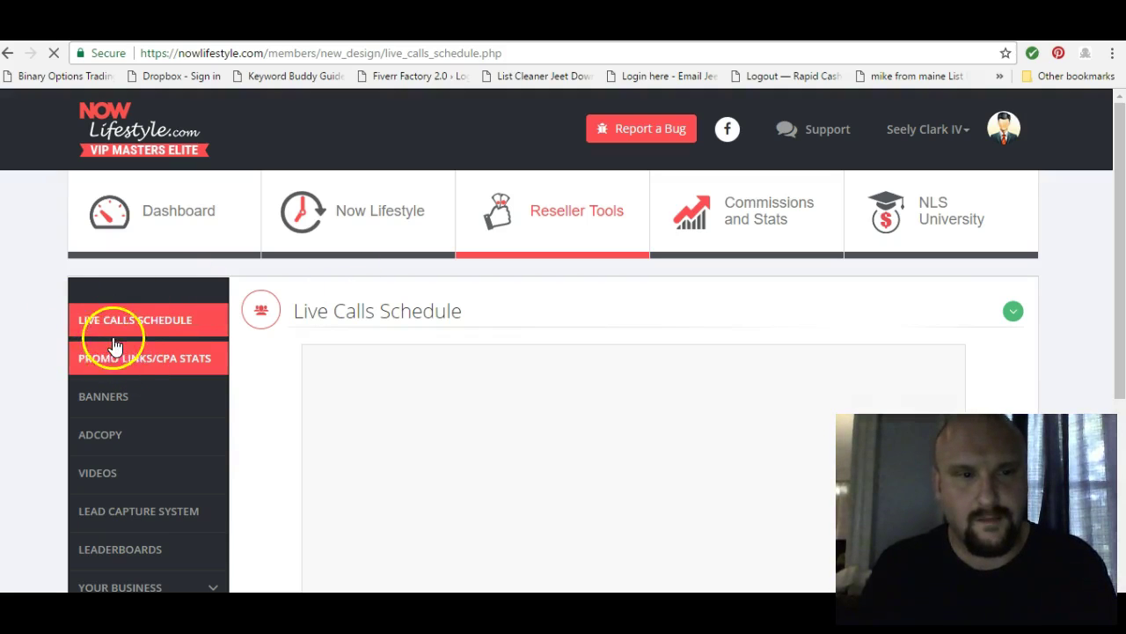
click(129, 405)
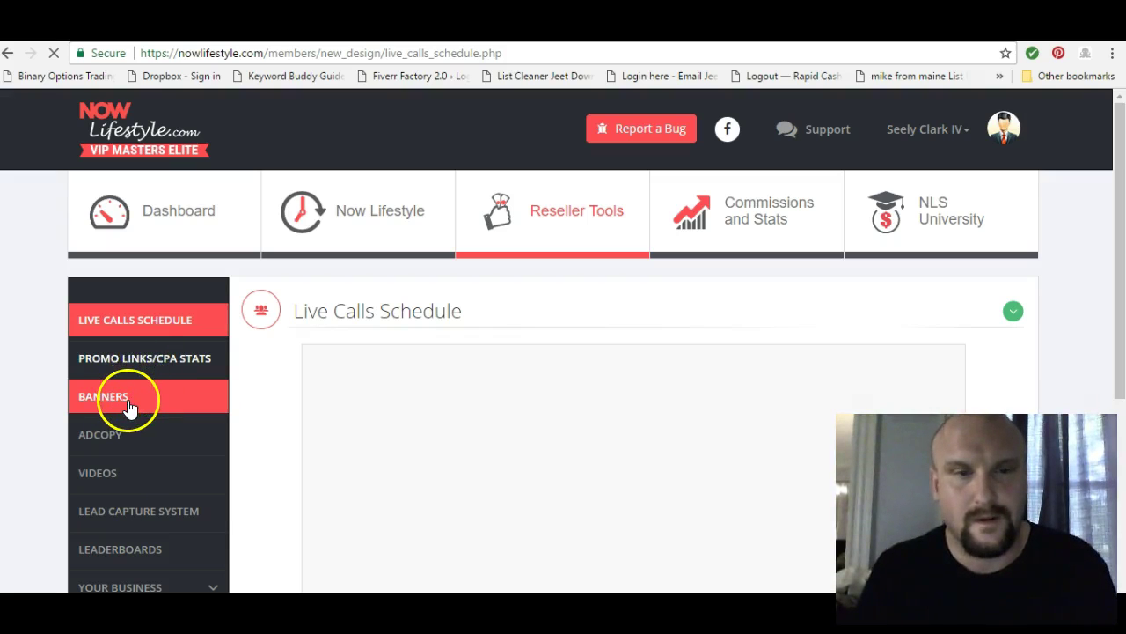
click(94, 364)
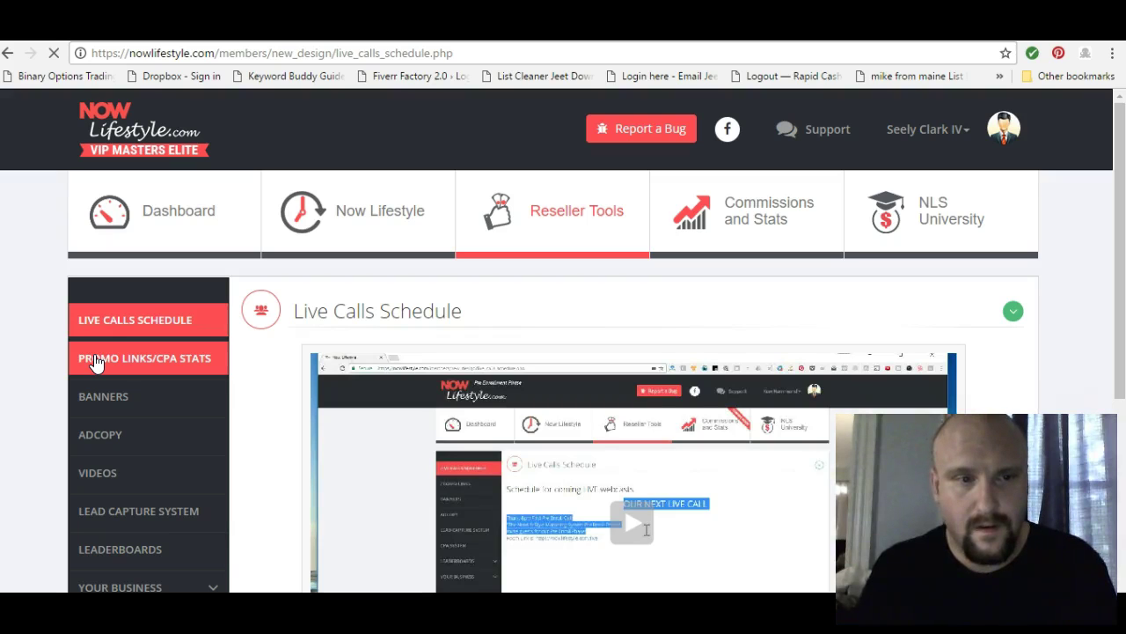
click(84, 362)
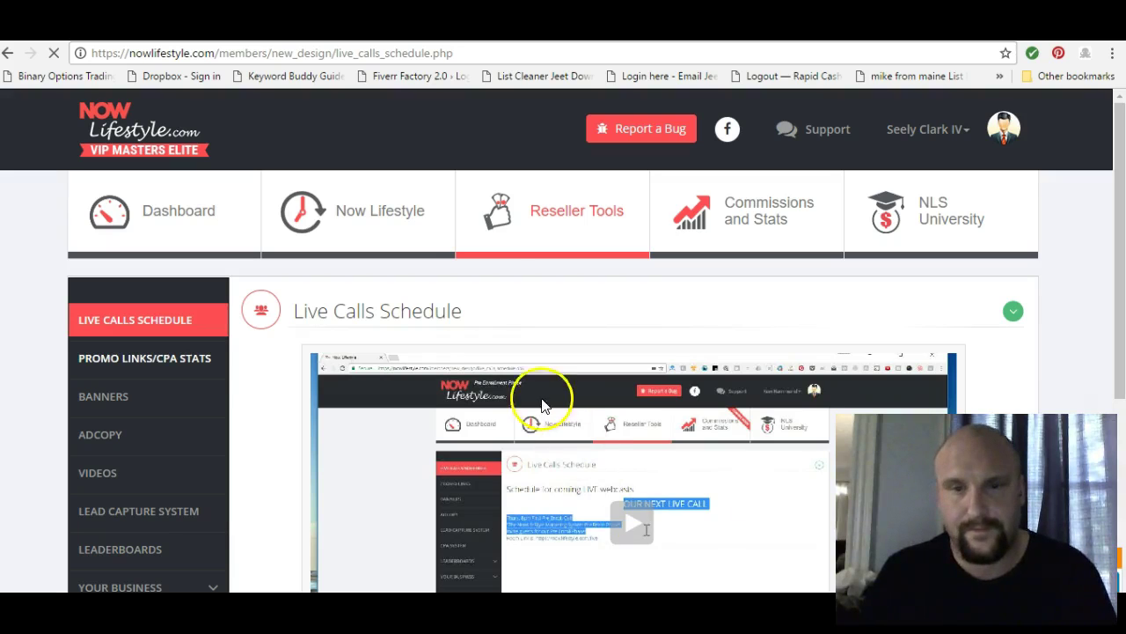
click(174, 356)
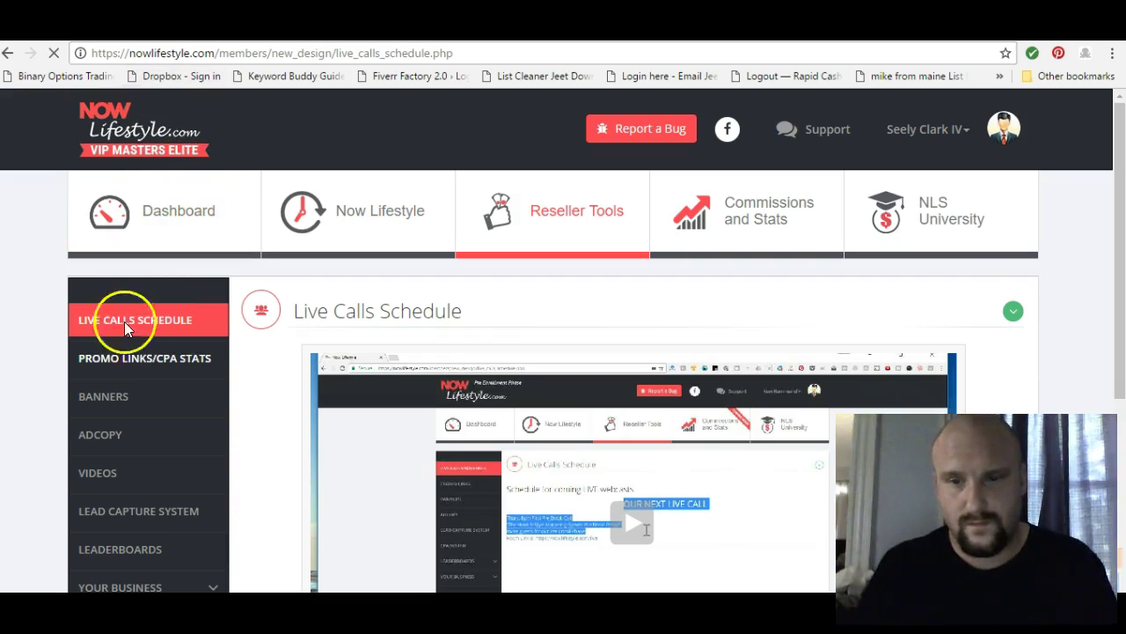
click(124, 357)
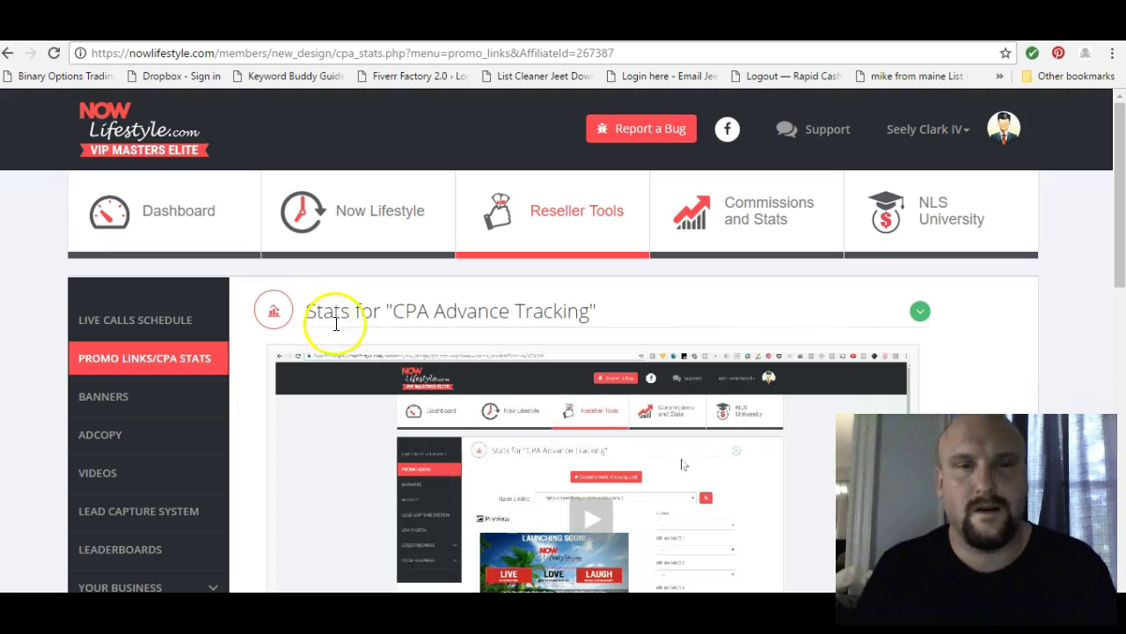
scroll(581, 326, down, 2)
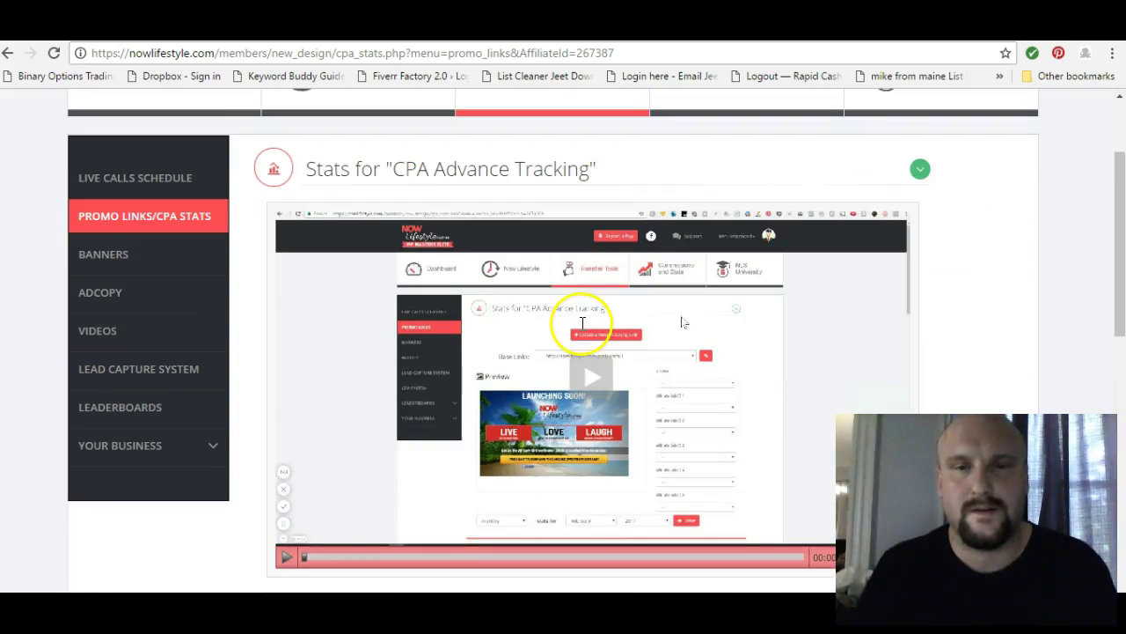
scroll(581, 323, down, 4)
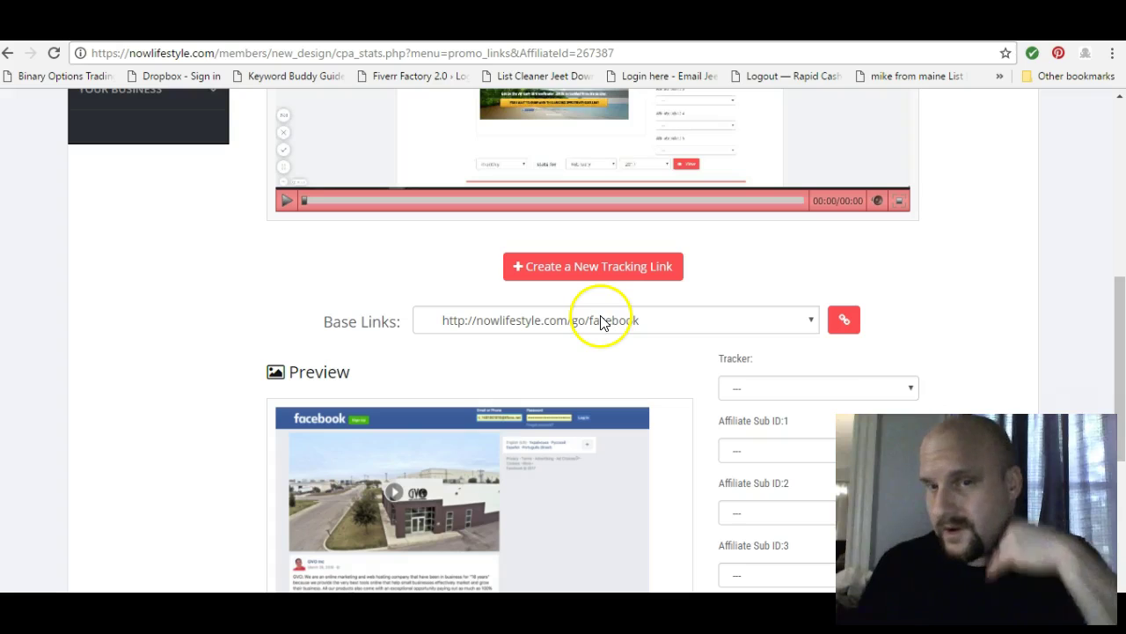
click(591, 322)
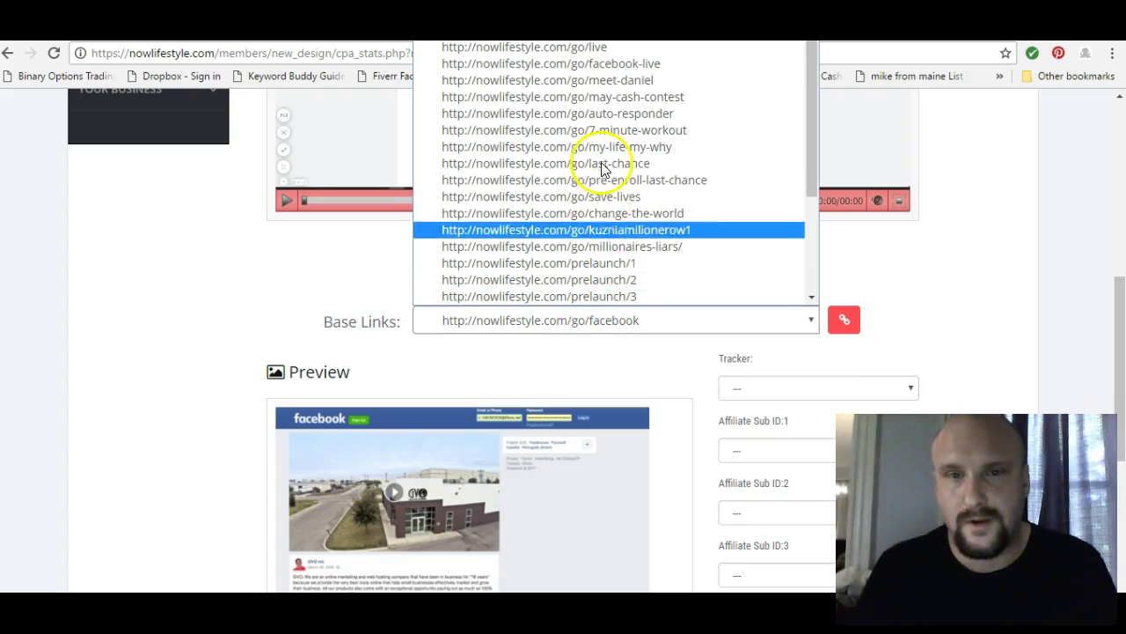
scroll(608, 172, up, 1)
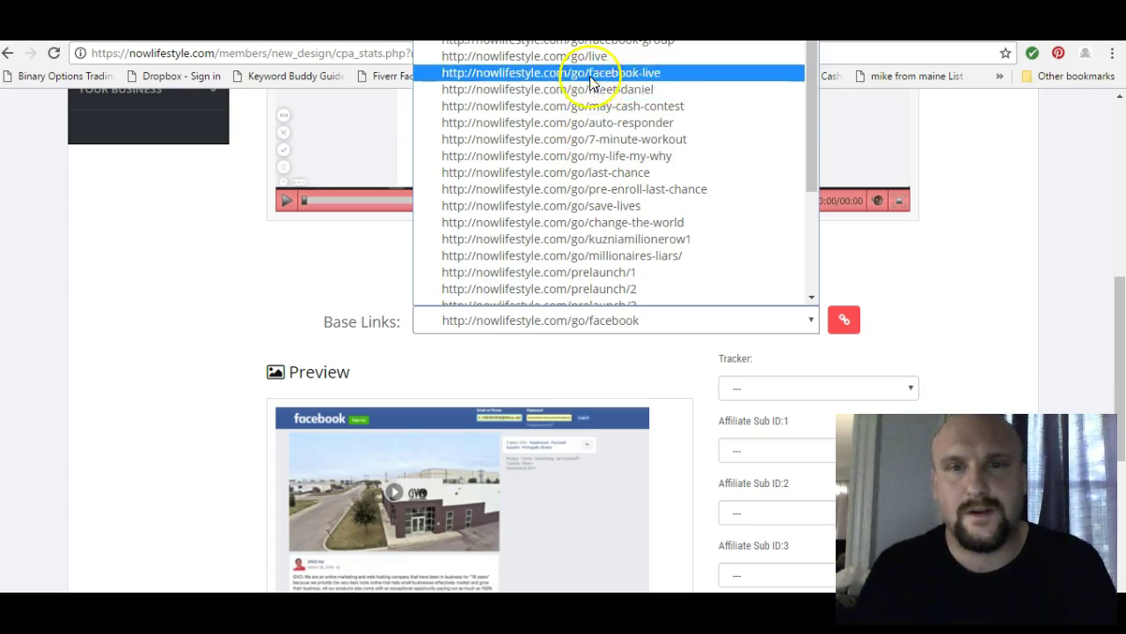
scroll(587, 249, down, 5)
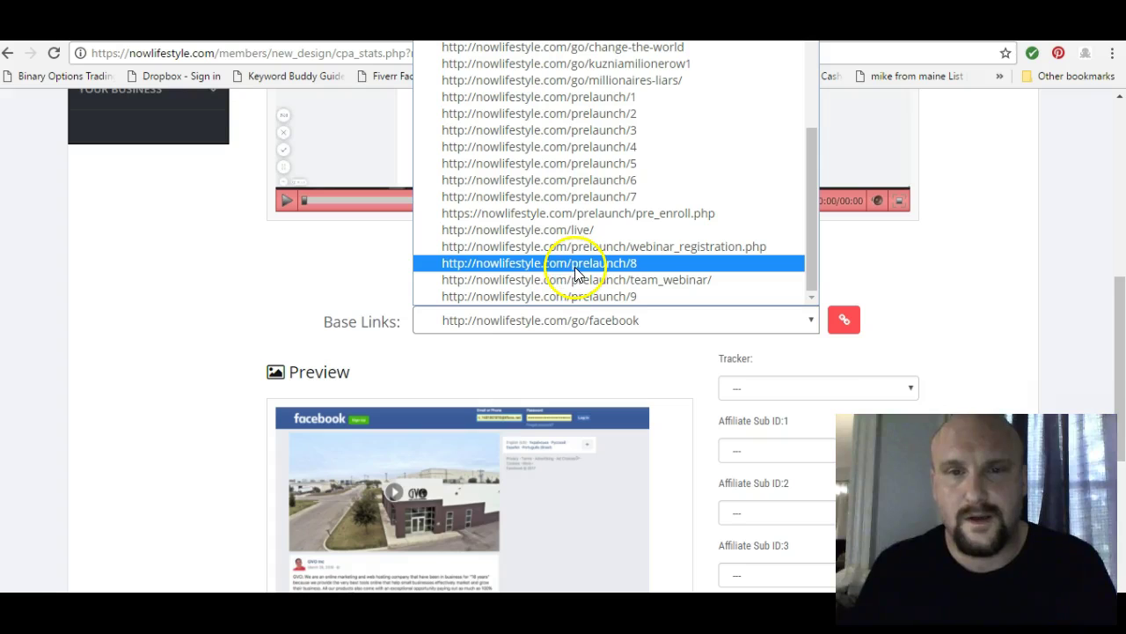
click(572, 264)
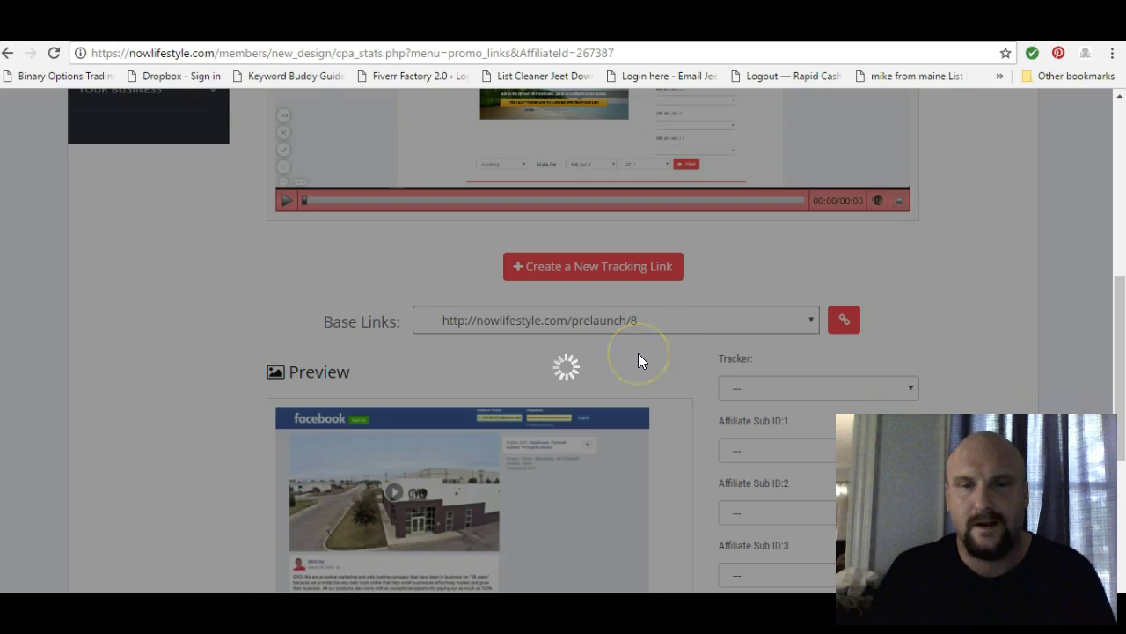
click(643, 315)
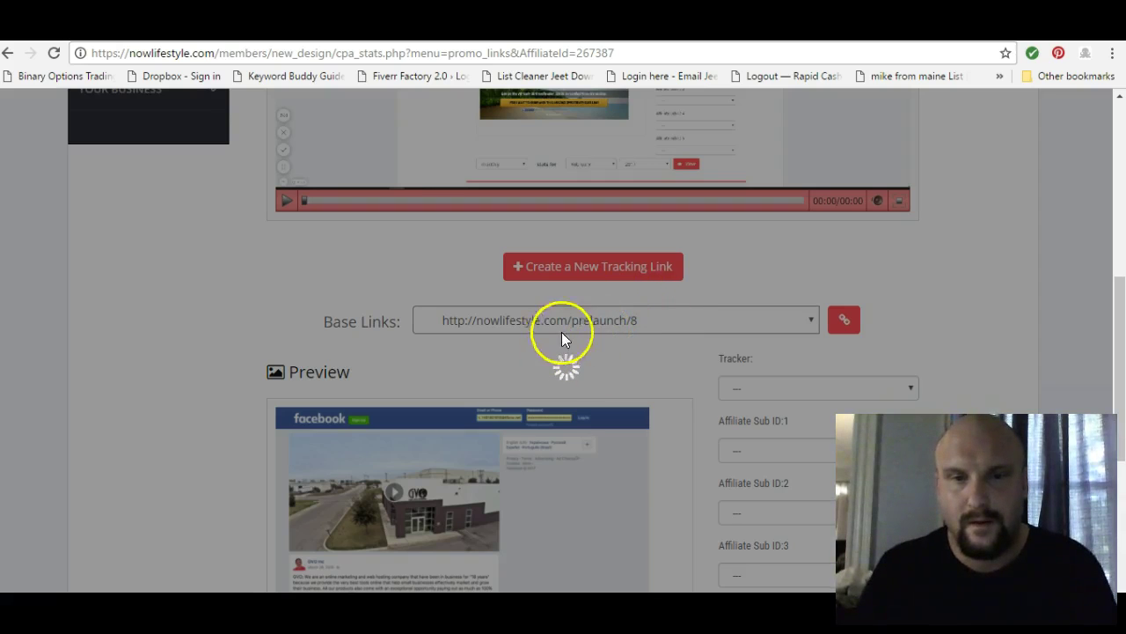
- Copy the generated affiliate link for the prelaunch/8 page to the clipboard
scroll(598, 338, down, 3)
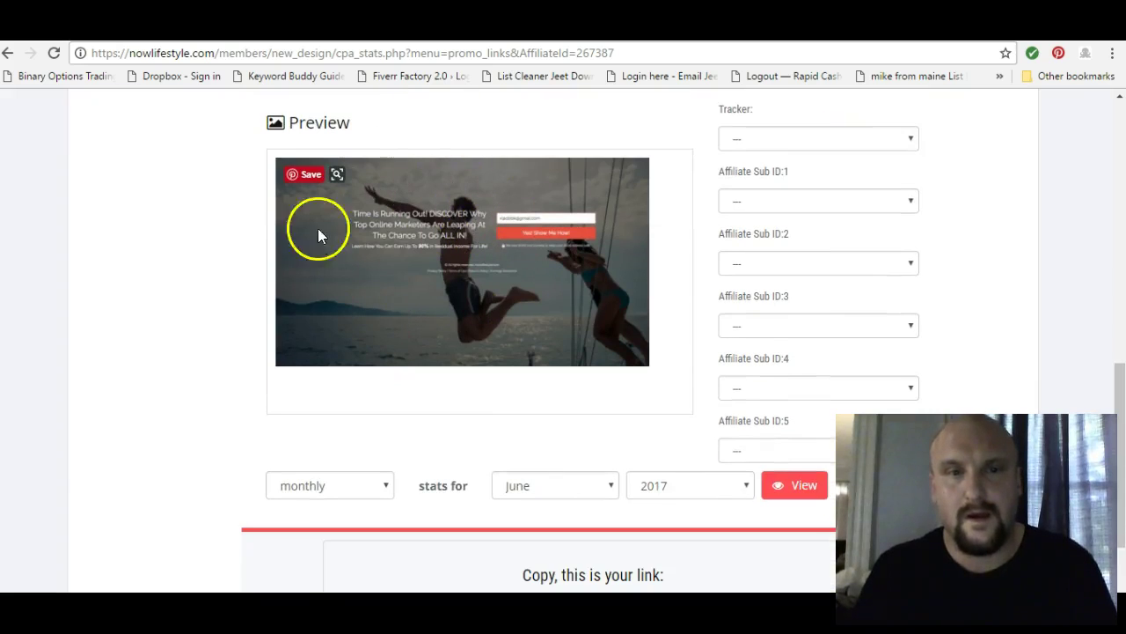
scroll(393, 210, down, 2)
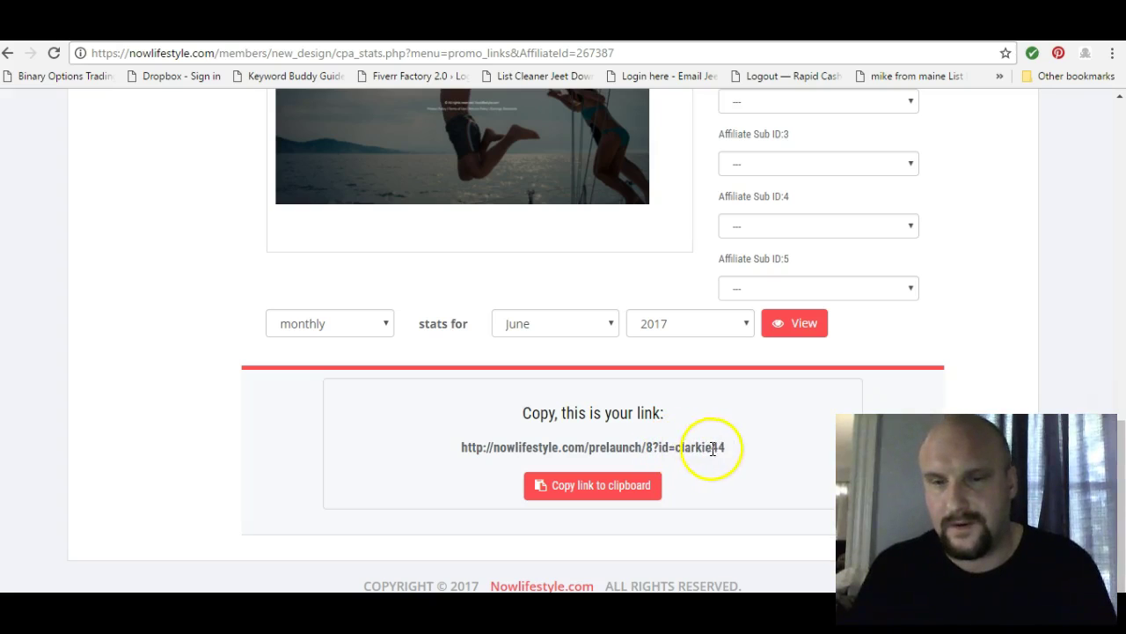
click(603, 486)
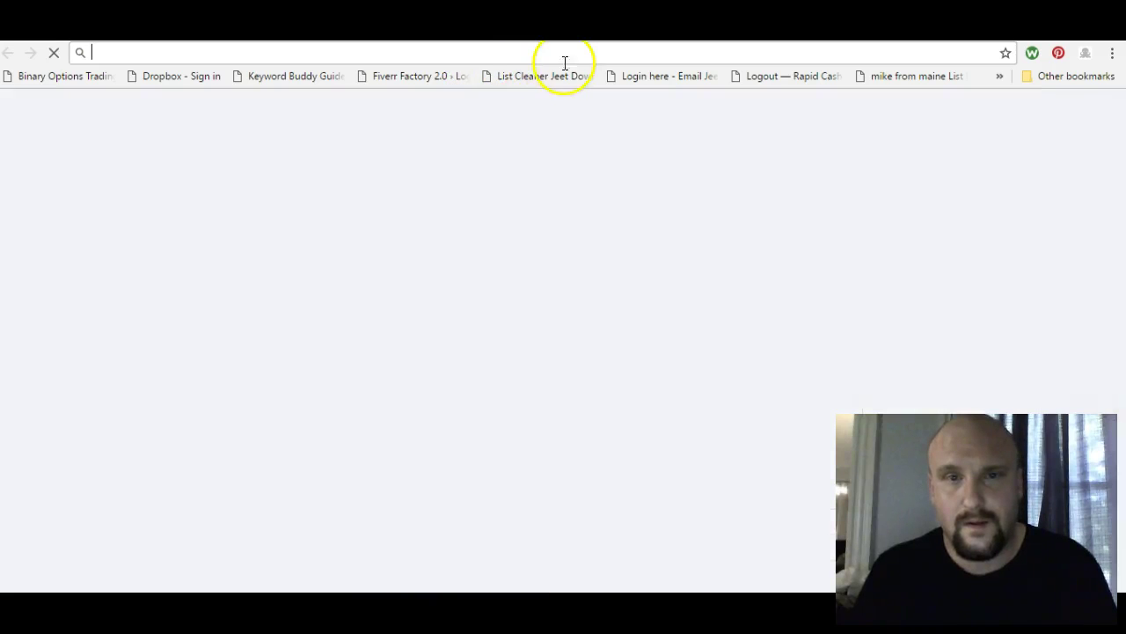
- Load the copied affiliate link in the blank browser tab to show its email capture page
right_click(532, 56)
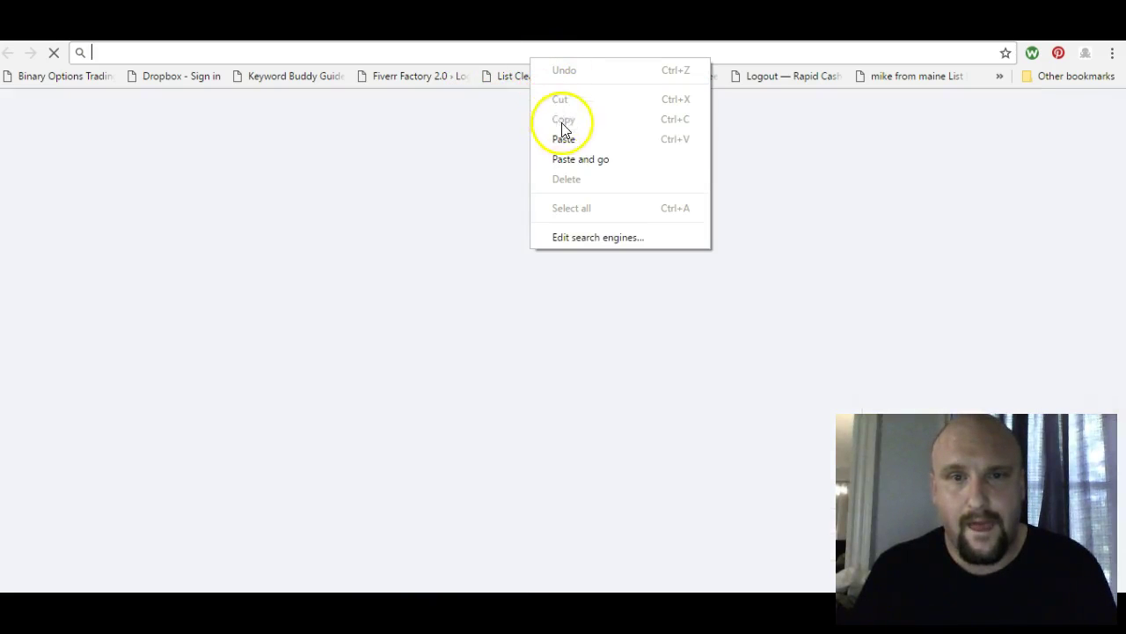
click(569, 159)
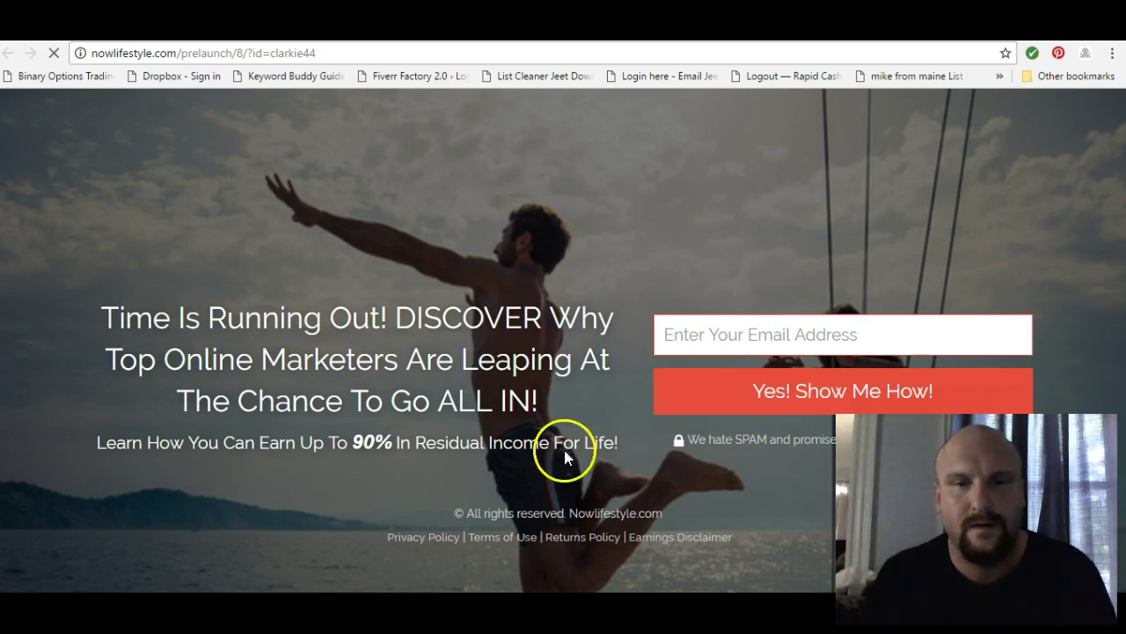
click(691, 337)
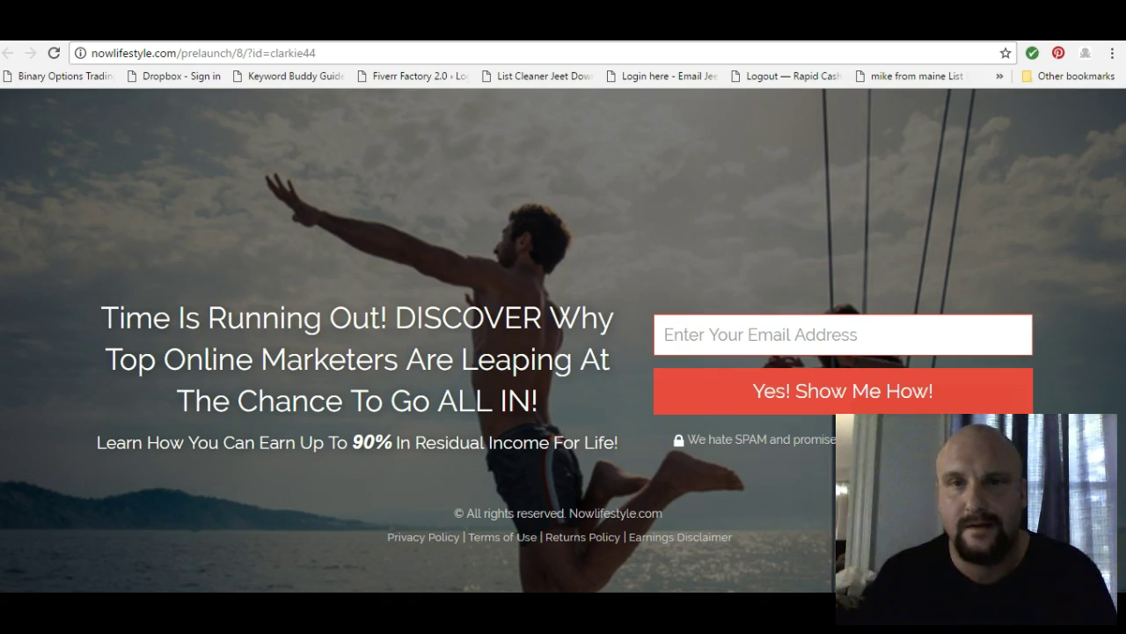
- Return from the capture page to the browser tab holding the Promo Links/CPA Stats page
key(ctrl+Tab)
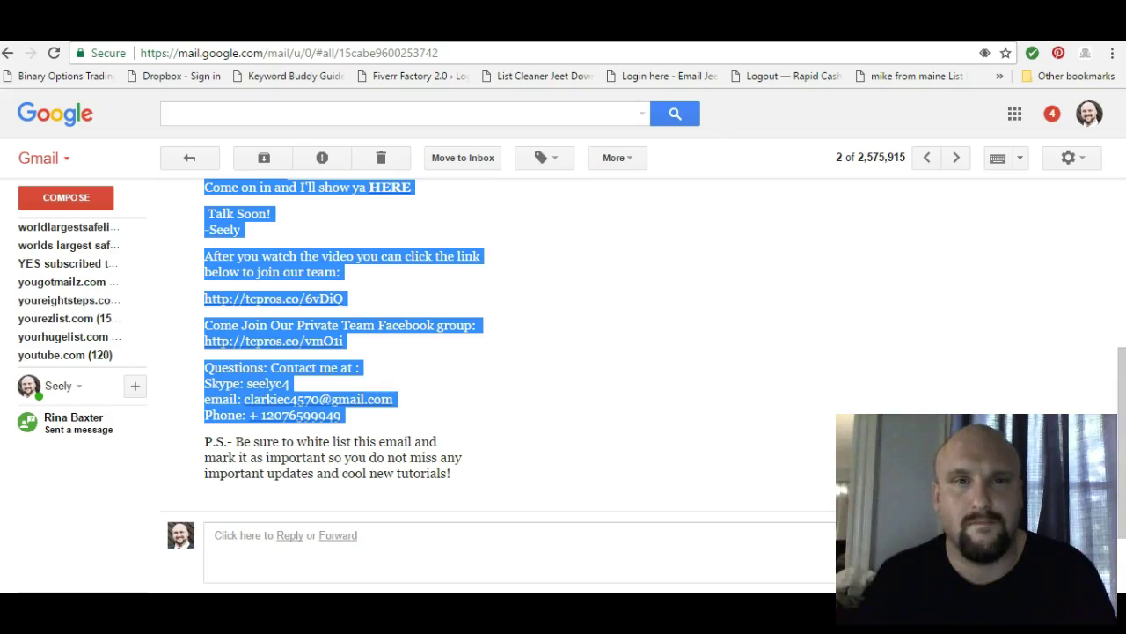
key(ctrl+shift+Tab)
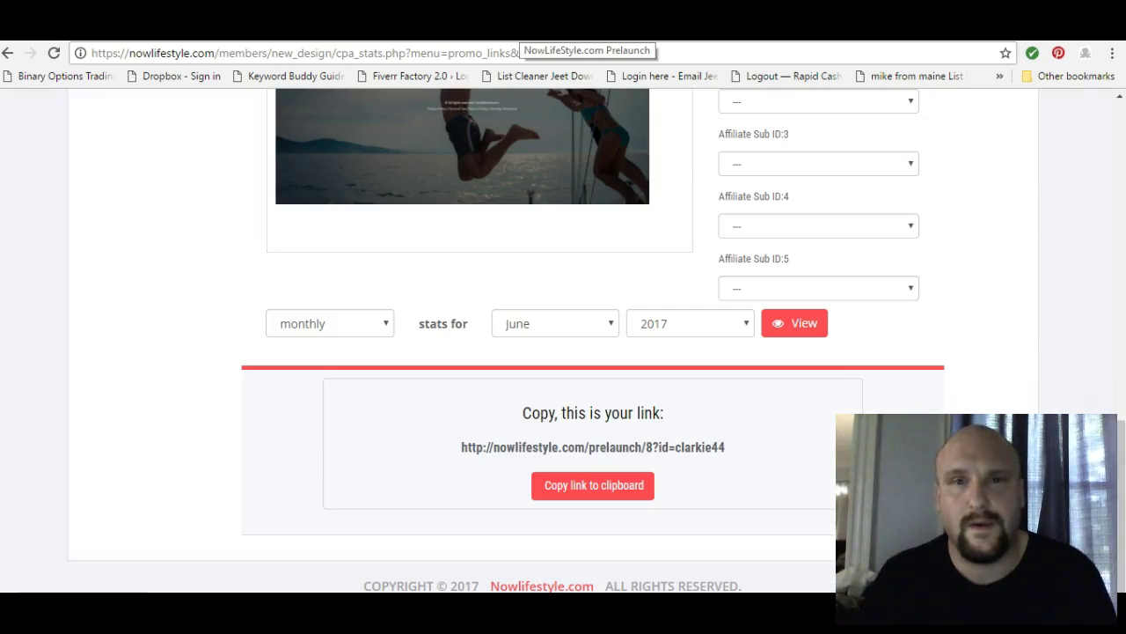
click(524, 27)
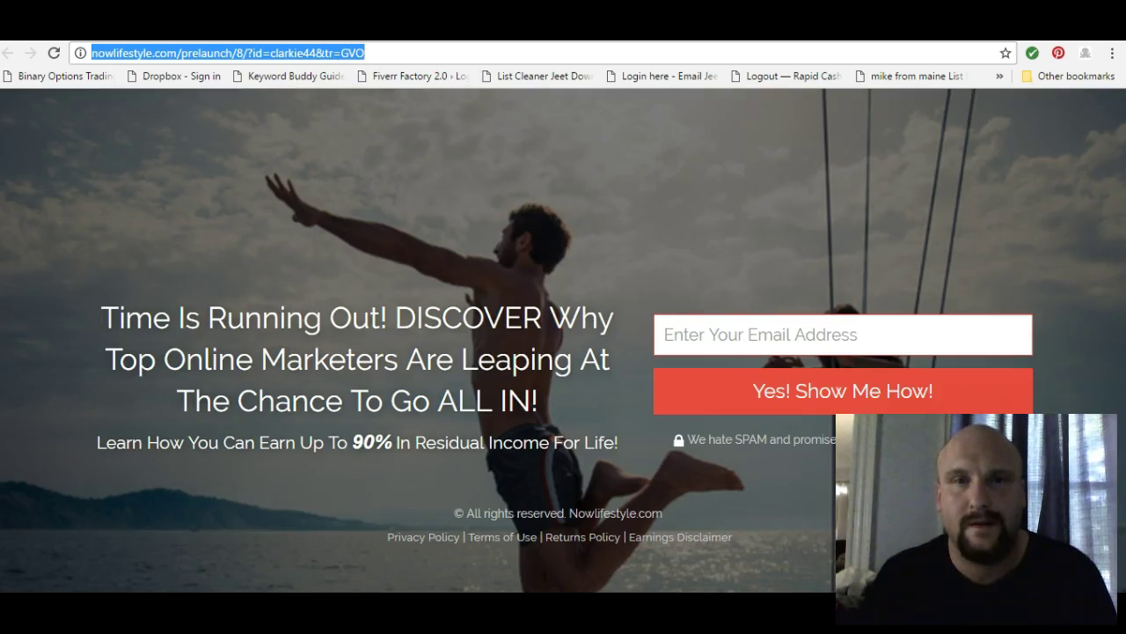
key(ctrl+Tab)
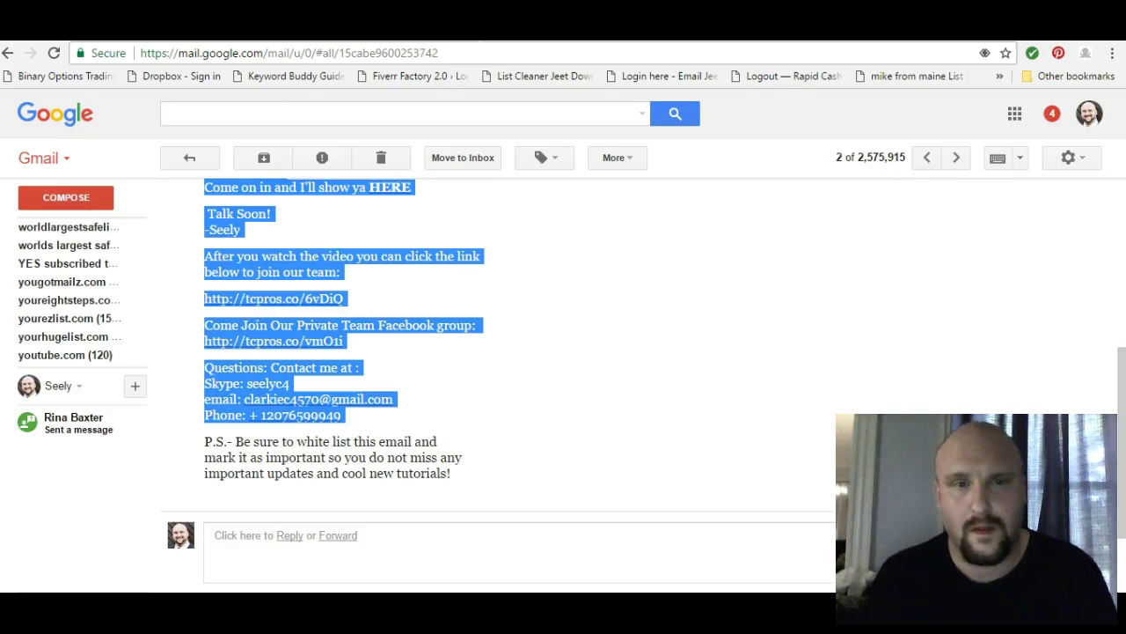
click(420, 25)
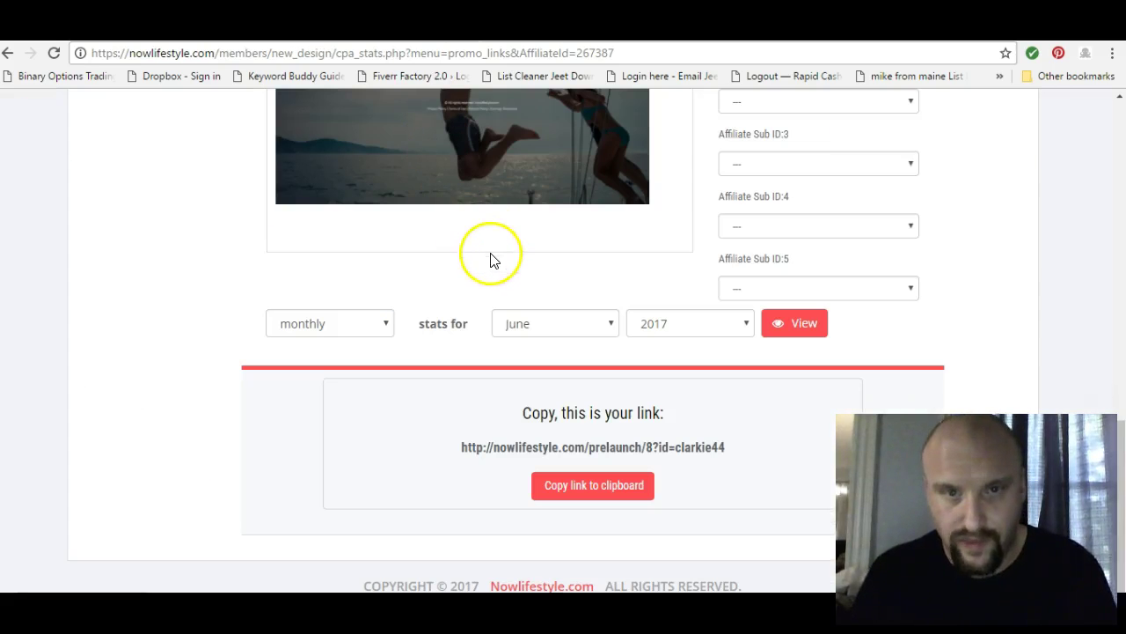
- Review the CPA tracking page, including the training video, base link choice, page preview and copyable affiliate link
scroll(660, 363, up, 4)
scroll(616, 396, up, 1)
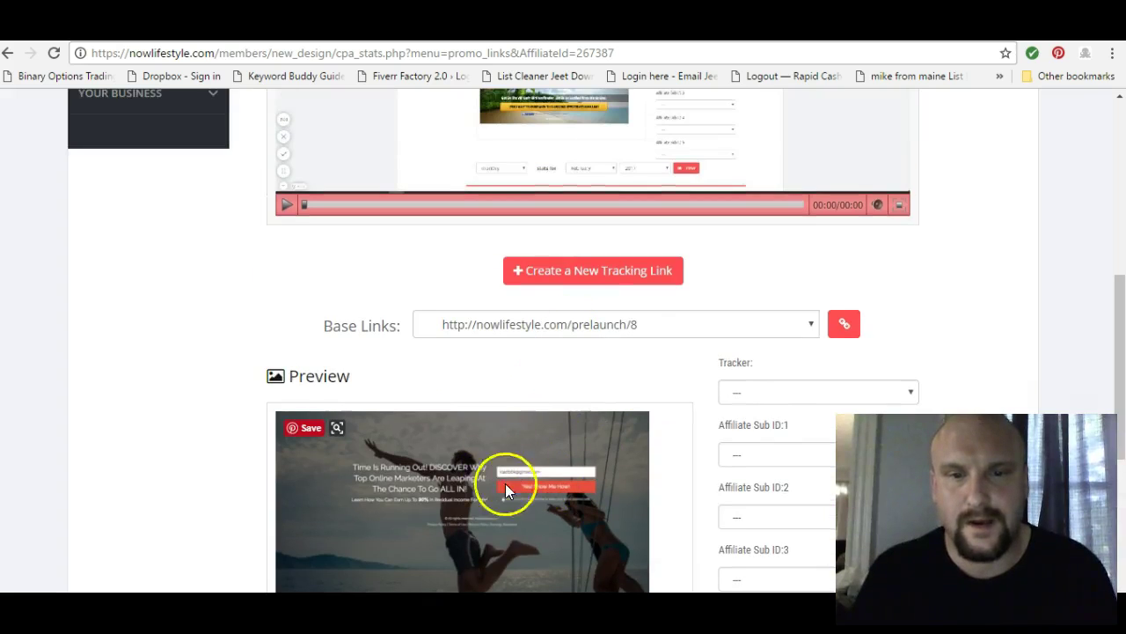
scroll(539, 461, up, 3)
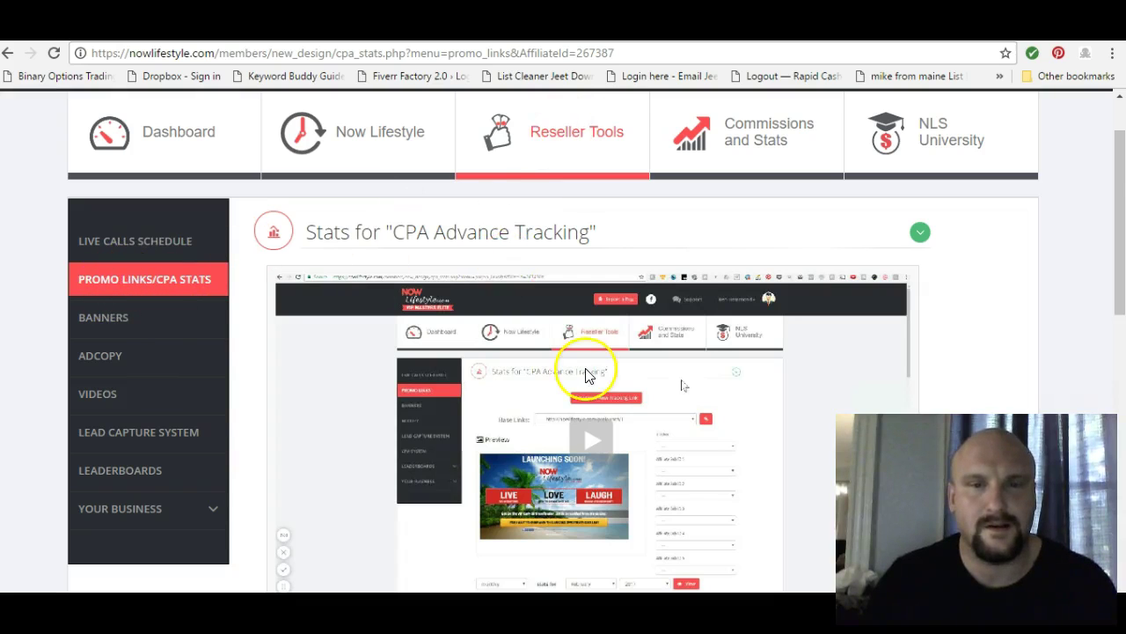
scroll(598, 388, down, 2)
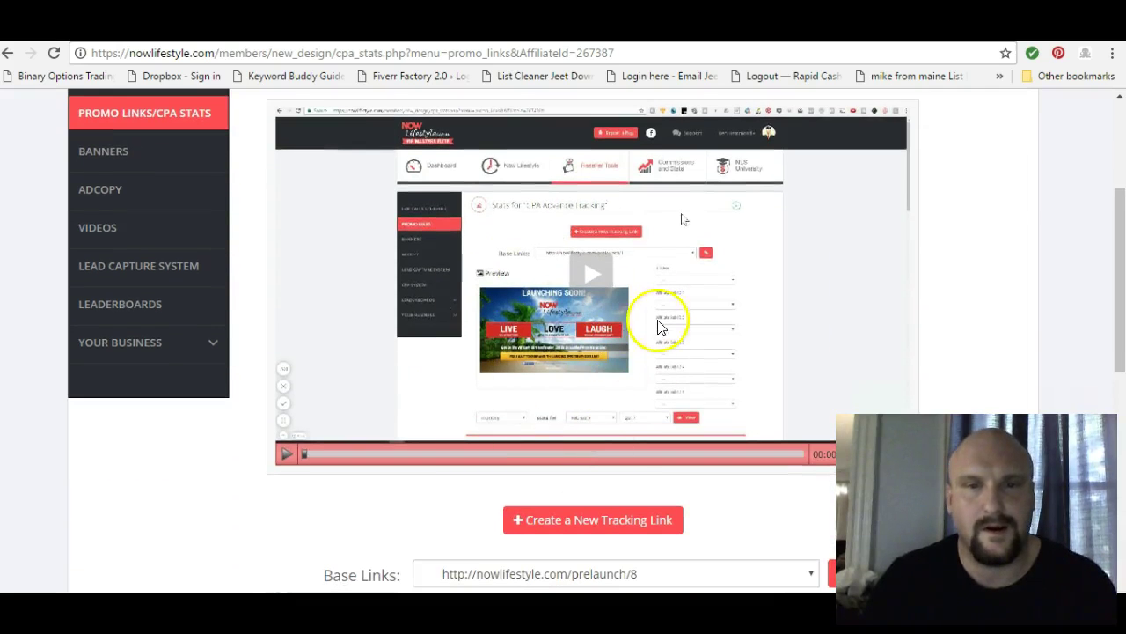
scroll(558, 493, down, 2)
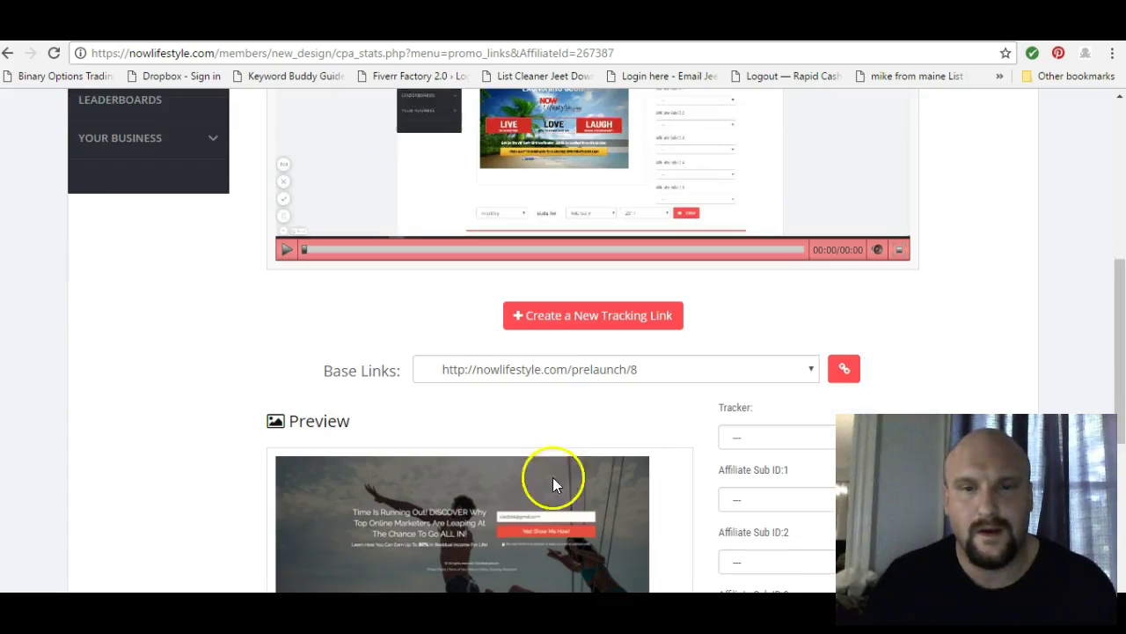
scroll(555, 453, down, 5)
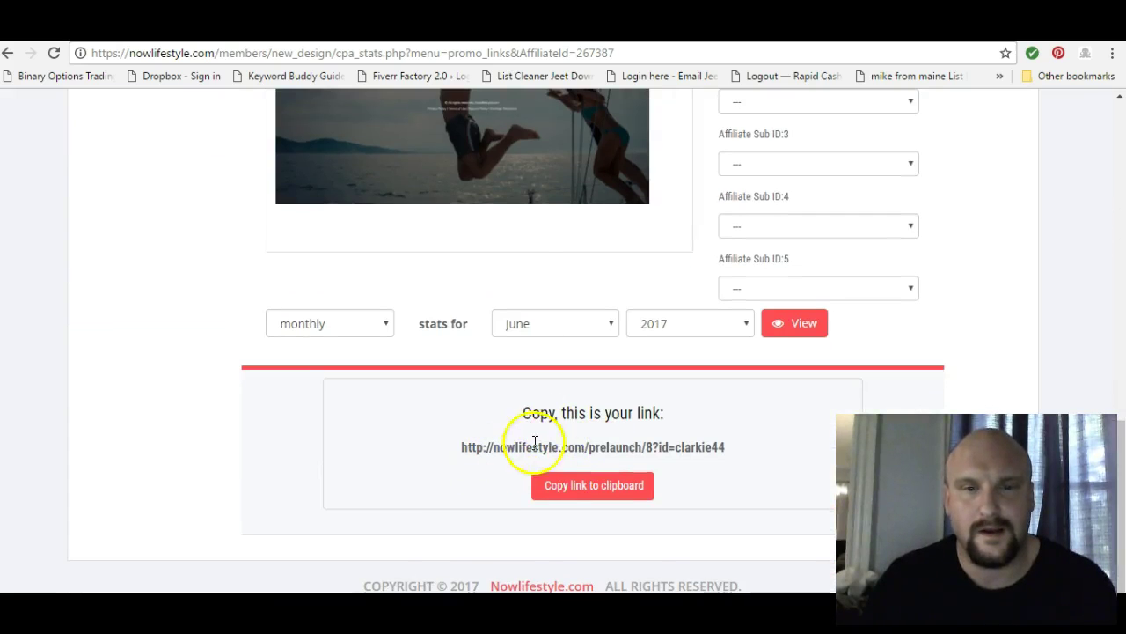
scroll(528, 236, up, 2)
scroll(558, 365, down, 2)
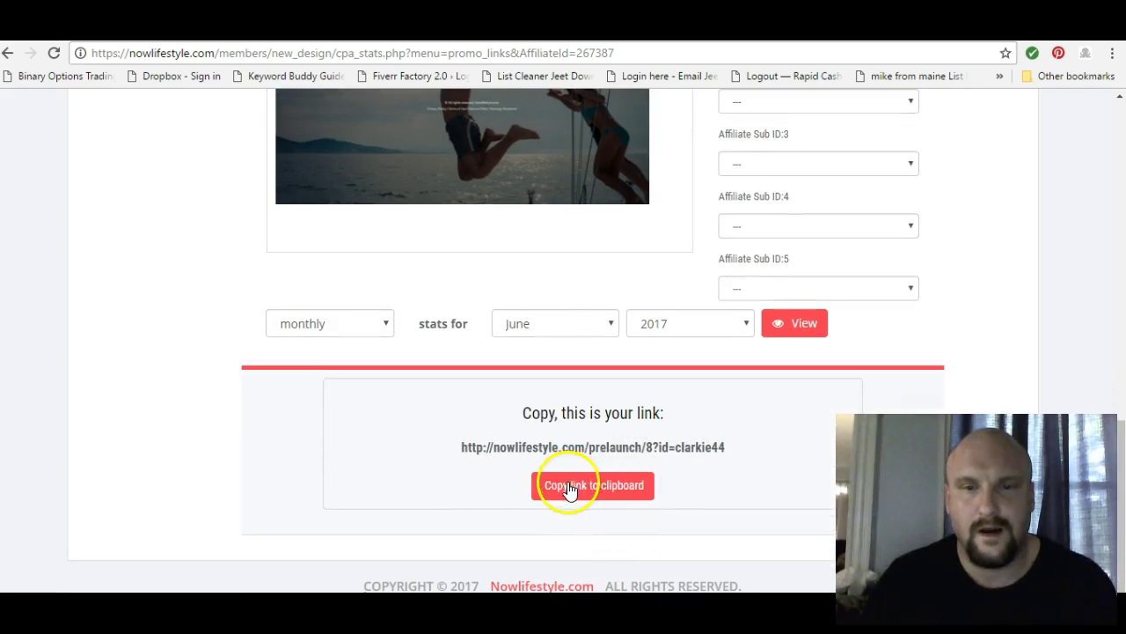
scroll(447, 326, up, 1)
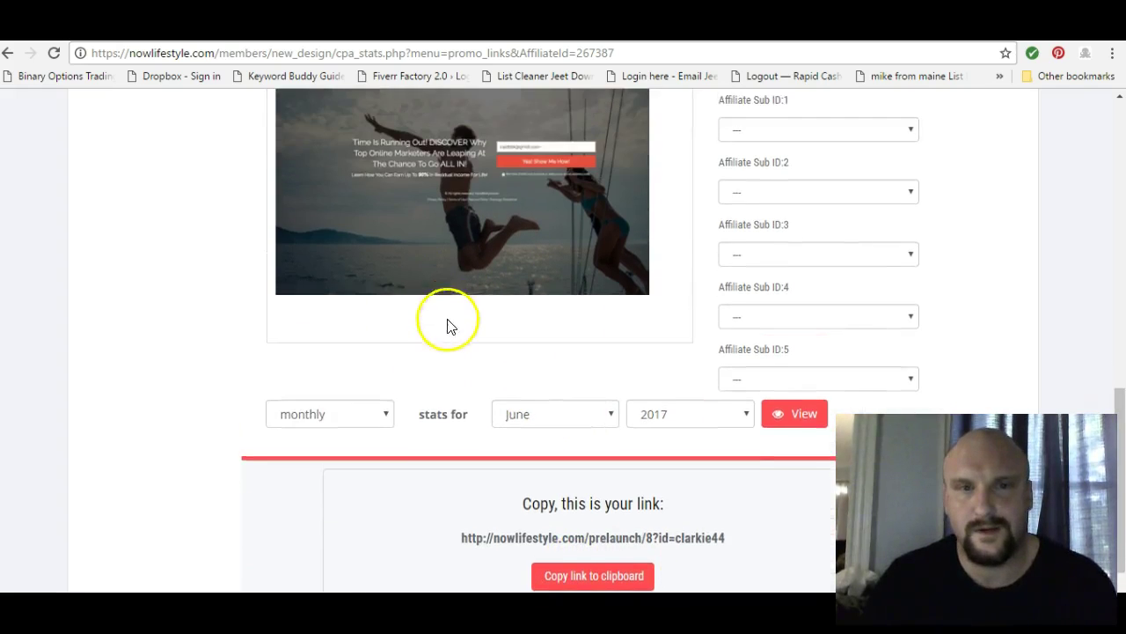
scroll(447, 327, up, 4)
scroll(400, 352, up, 3)
scroll(384, 370, up, 3)
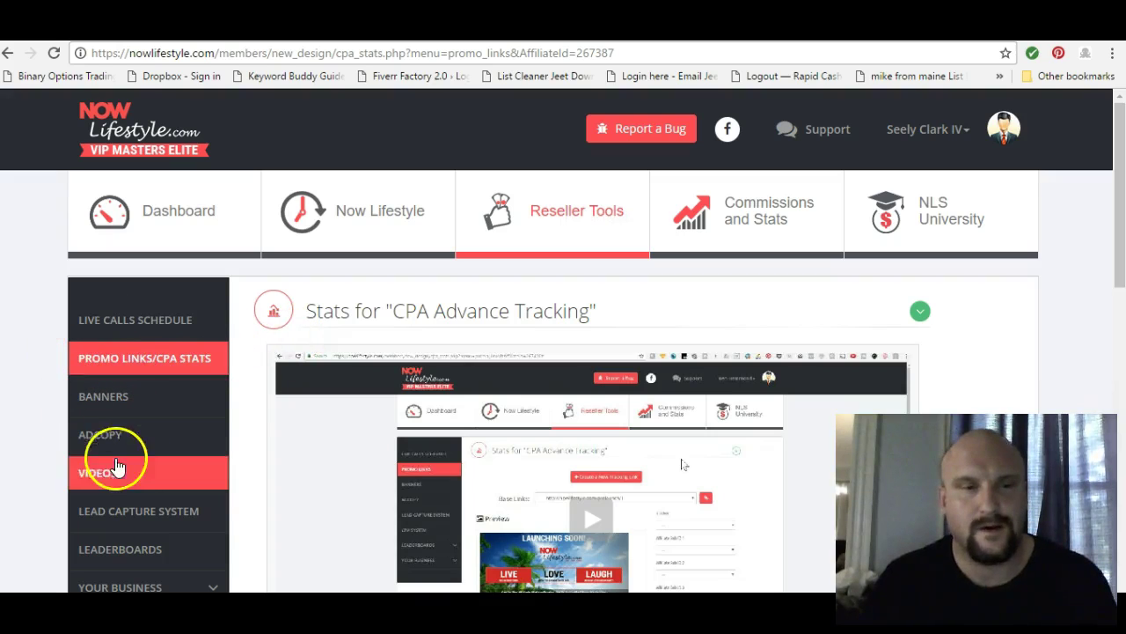
- Open the Lead Capture System from the reseller tools and look over its Campaign List page
scroll(127, 453, down, 2)
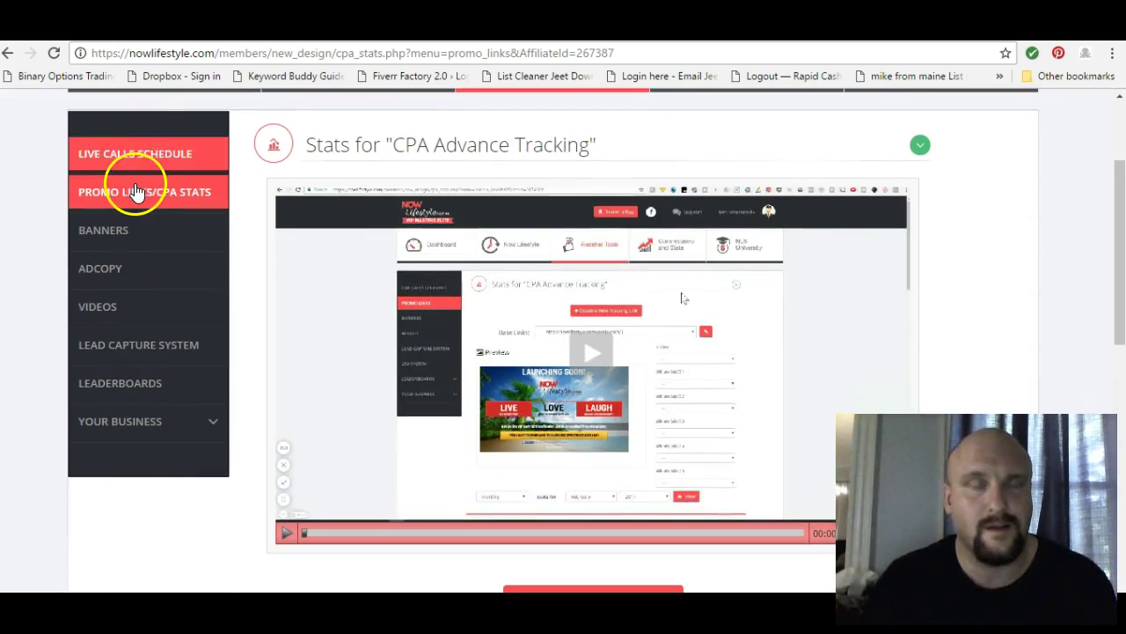
scroll(132, 195, up, 1)
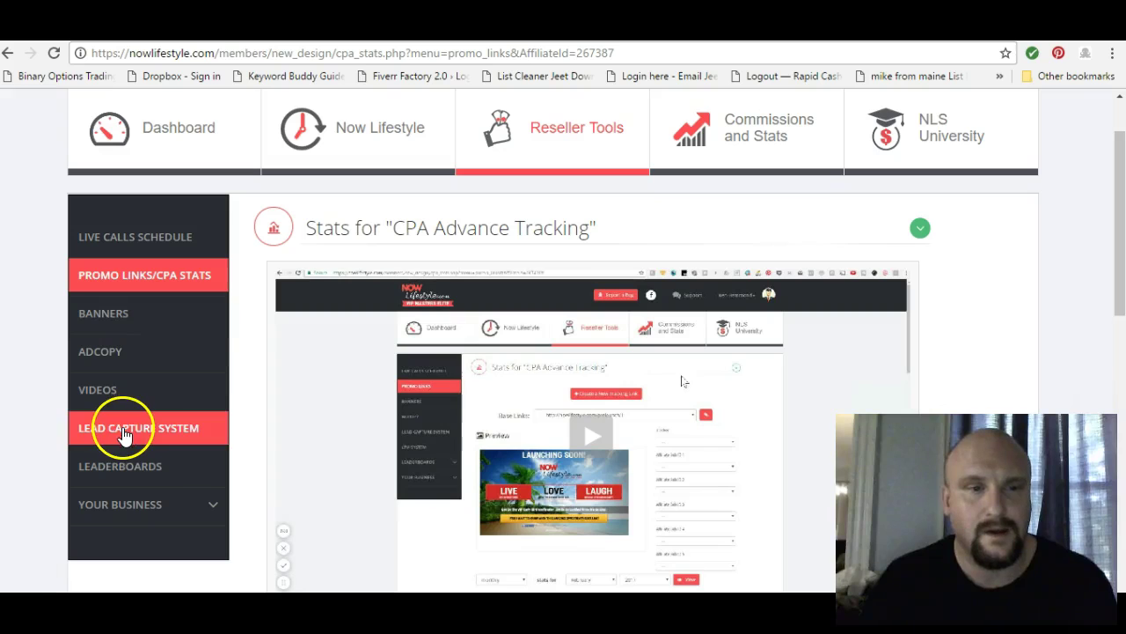
click(123, 431)
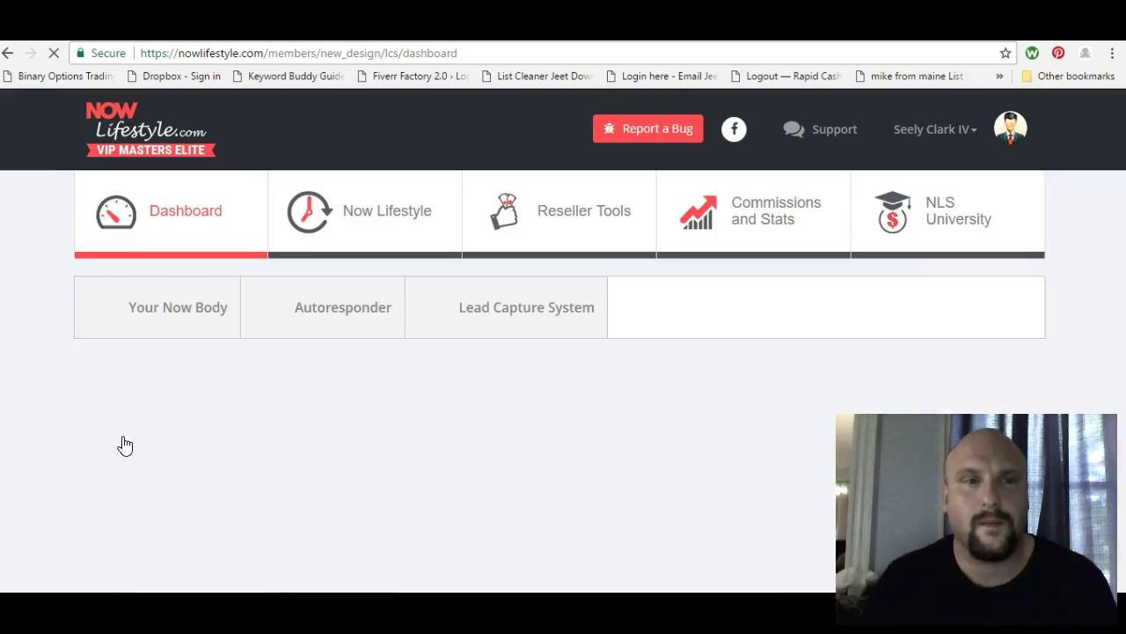
click(155, 428)
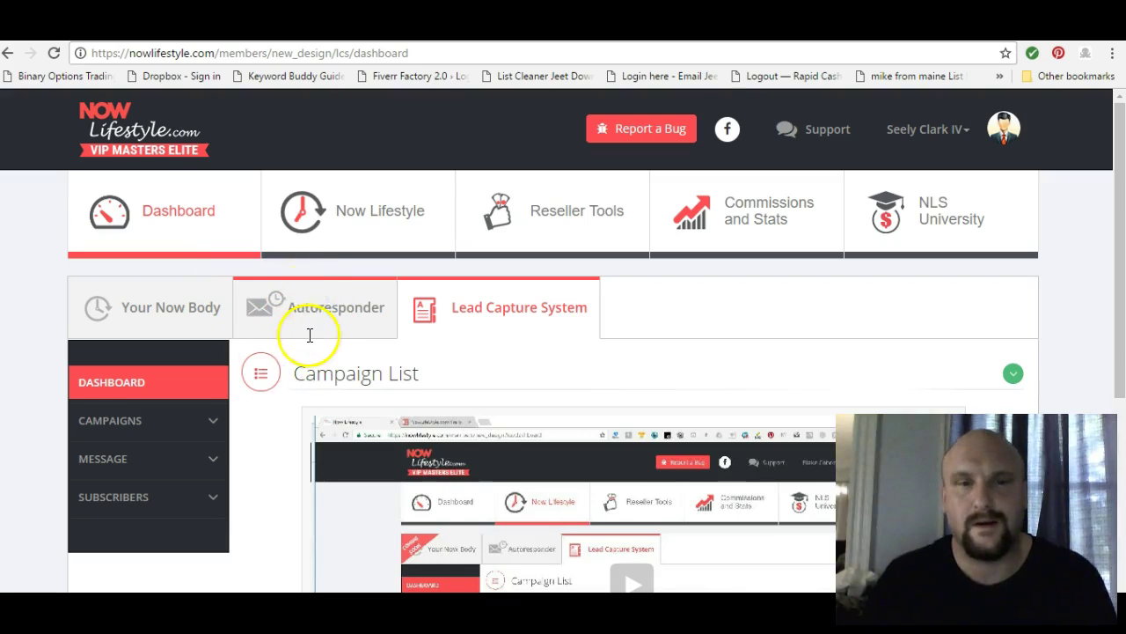
scroll(308, 317, down, 2)
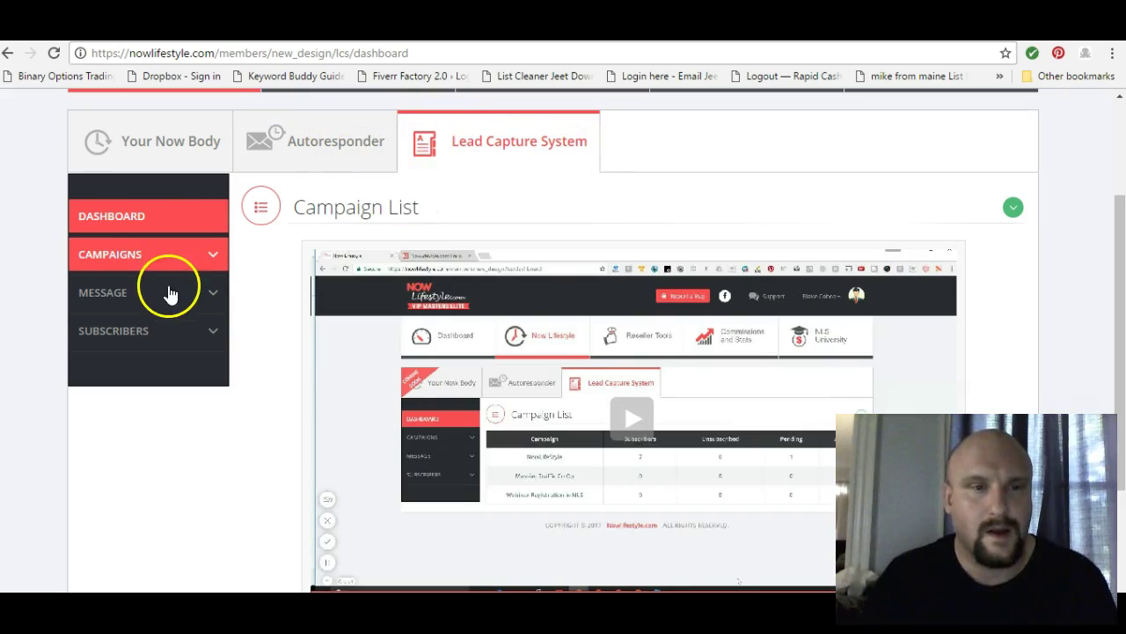
scroll(158, 229, up, 1)
scroll(152, 242, up, 1)
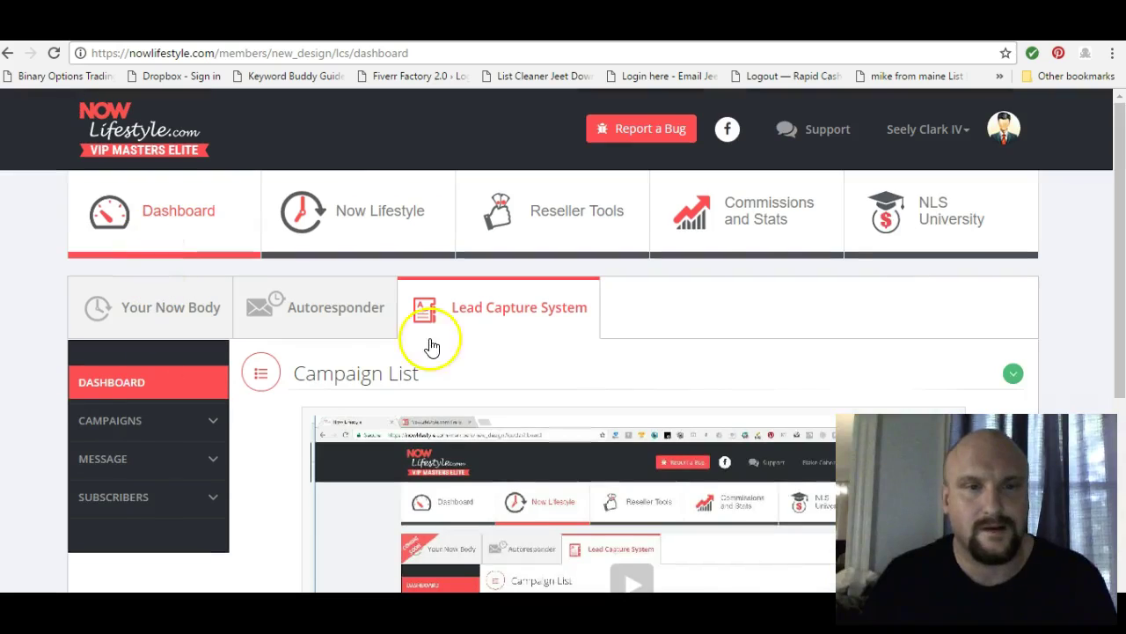
- Look at the Autoresponder dashboard and return to the Lead Capture System dashboard
click(342, 310)
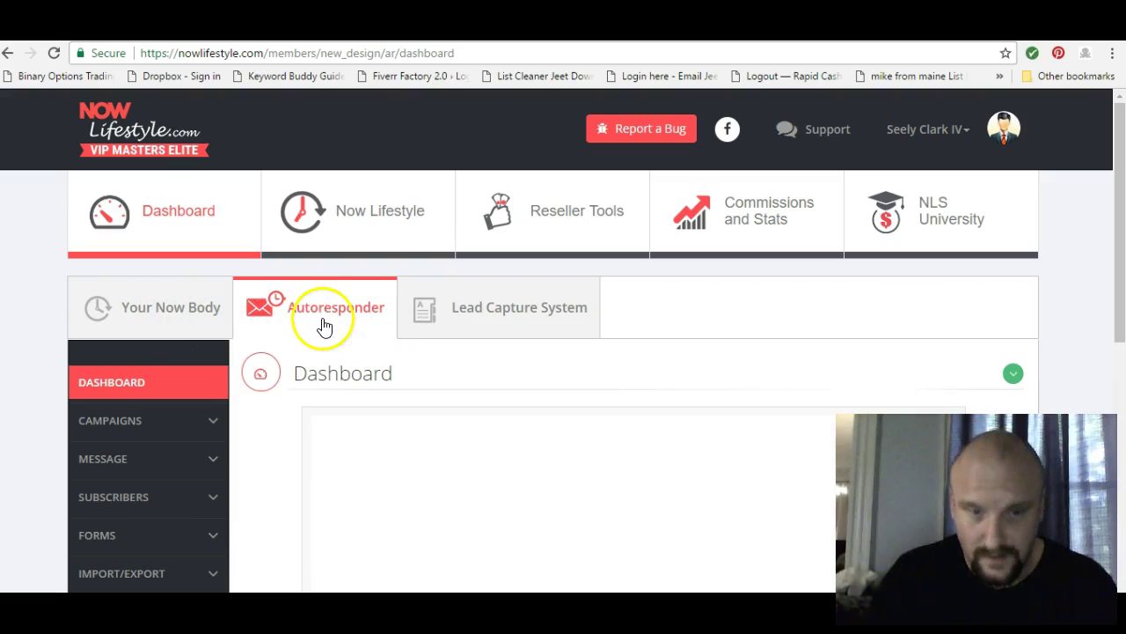
click(468, 318)
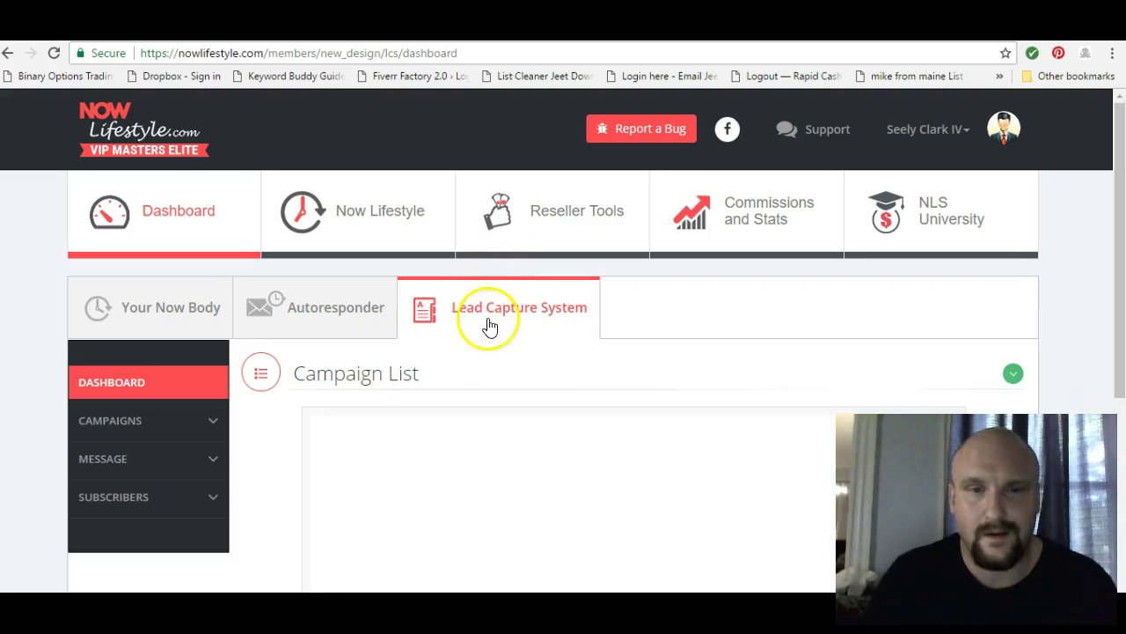
click(113, 382)
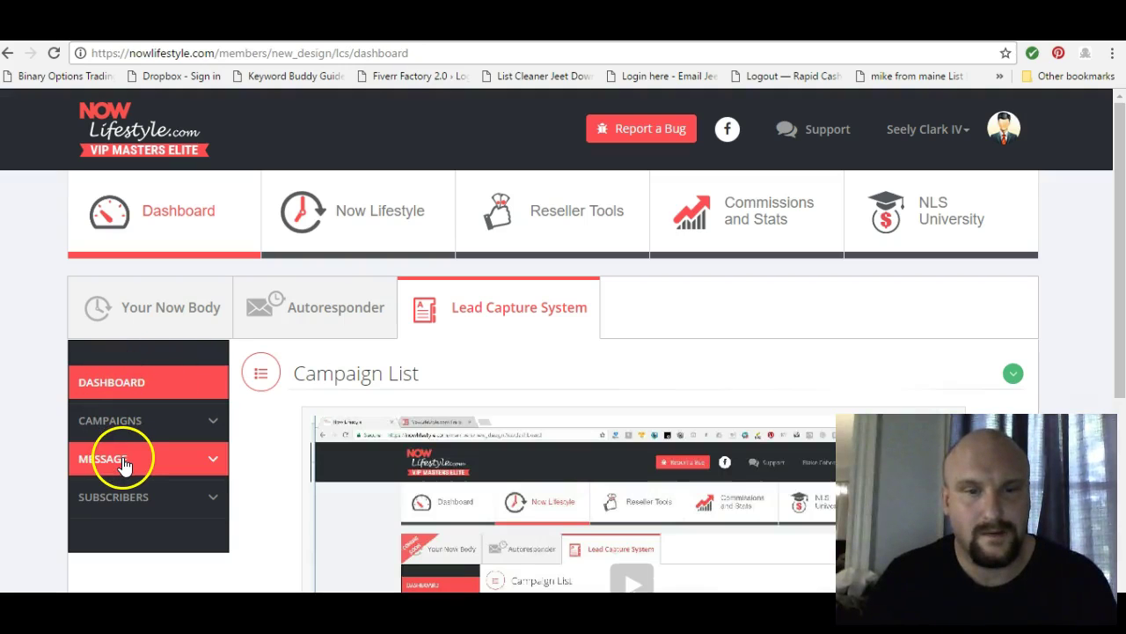
- Review the campaign table below the training video, including the subscriber and unsubscribed figures for each campaign
scroll(304, 336, down, 4)
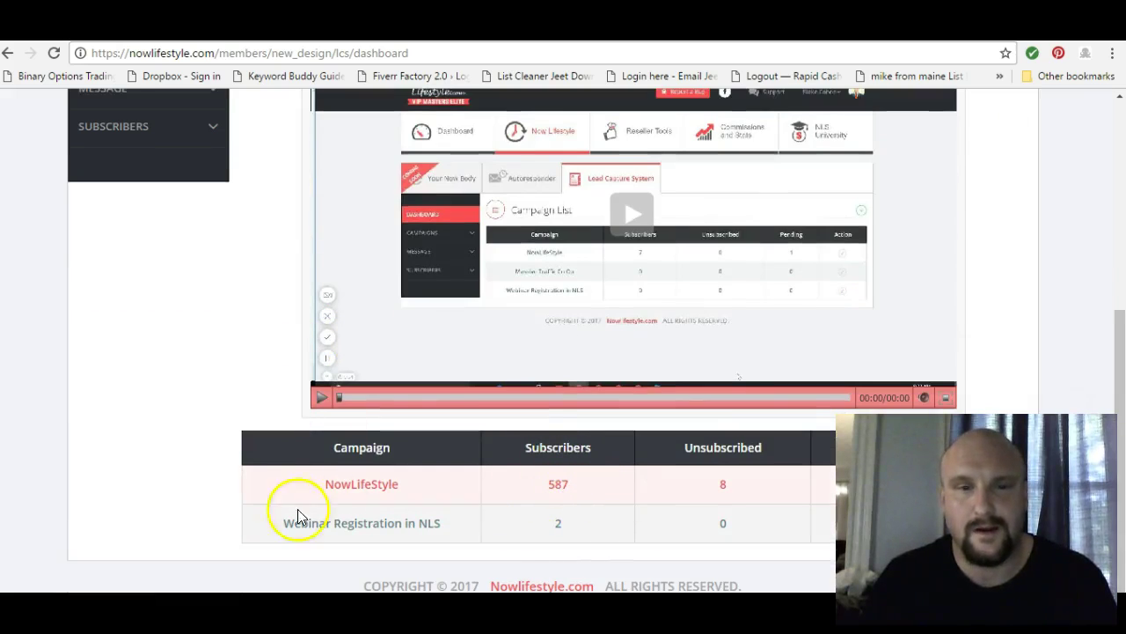
scroll(466, 490, up, 1)
scroll(466, 491, up, 2)
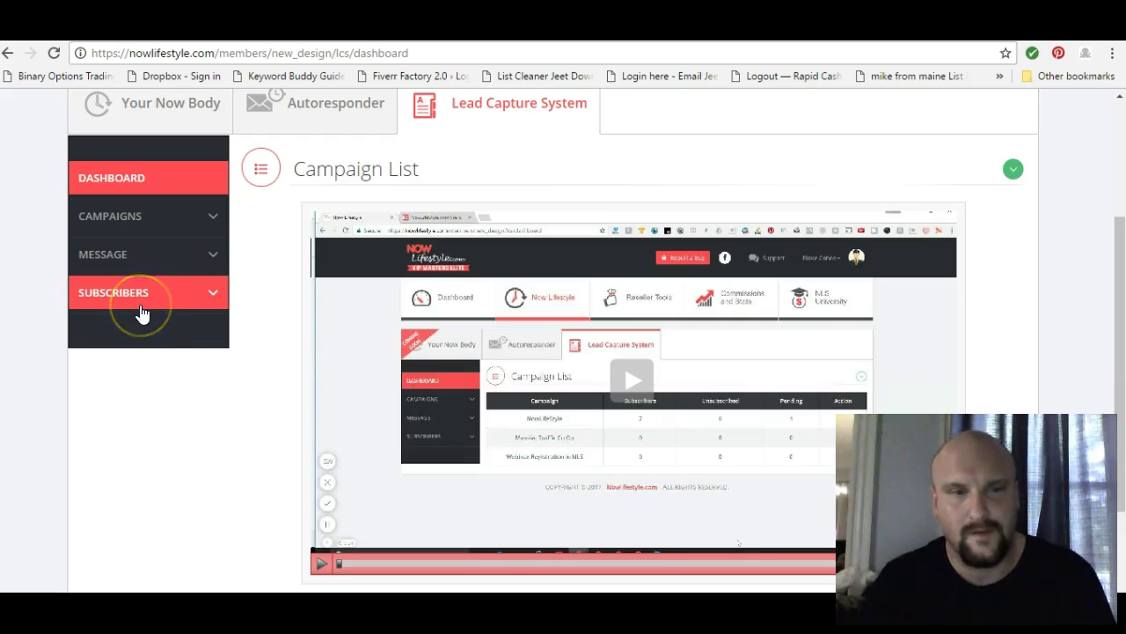
scroll(226, 478, down, 2)
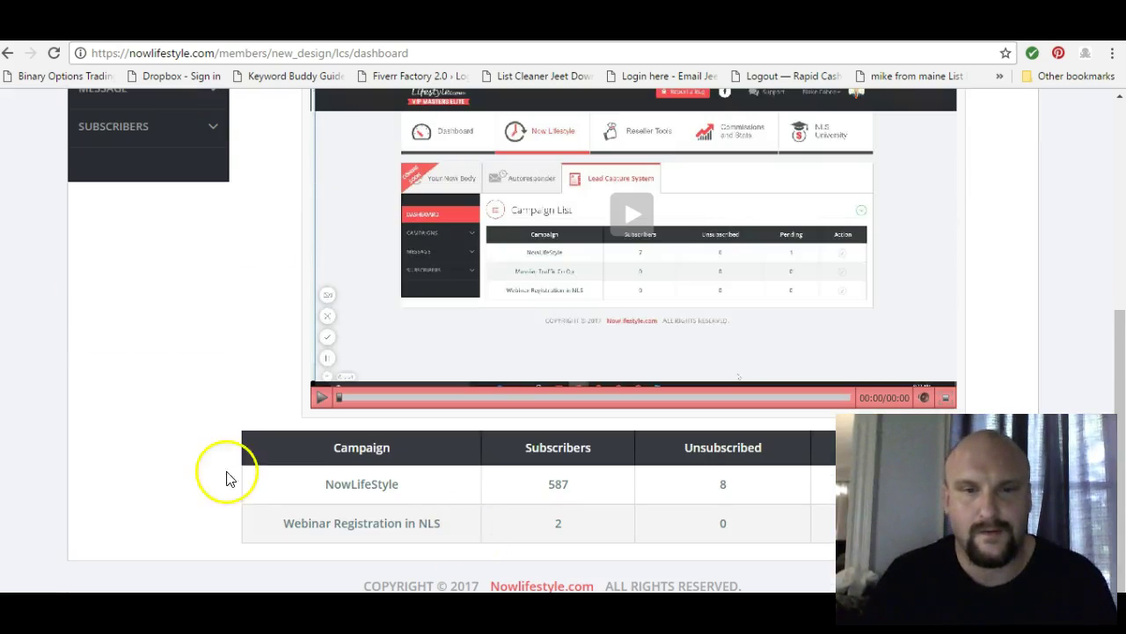
scroll(246, 444, up, 3)
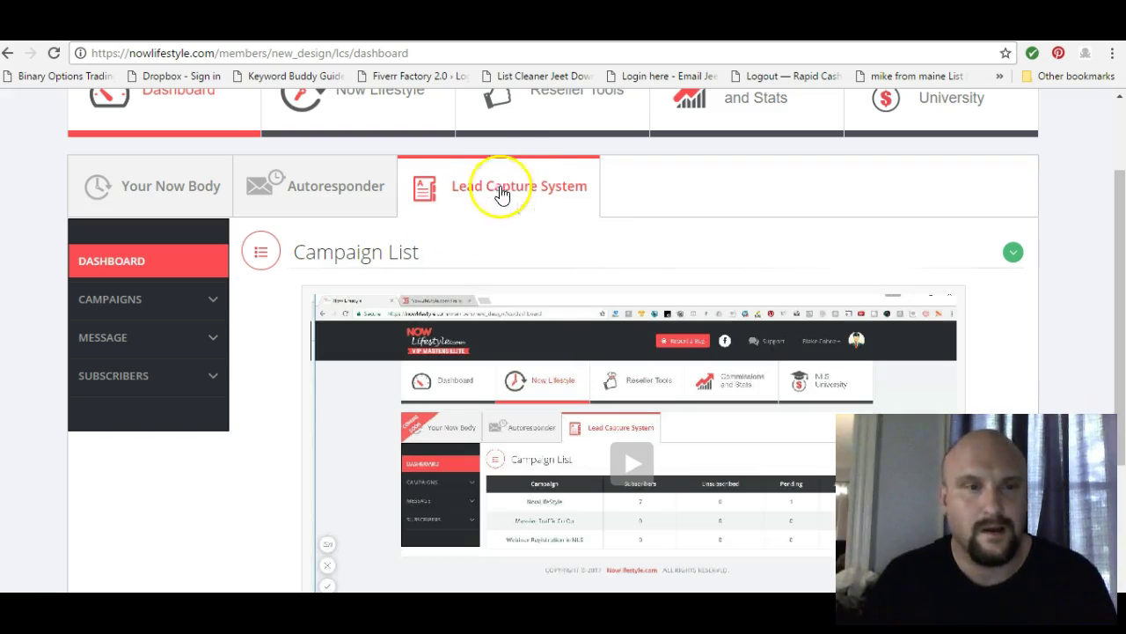
- Open the Send Broadcast page of the Lead Capture System and look over its form fields
click(187, 345)
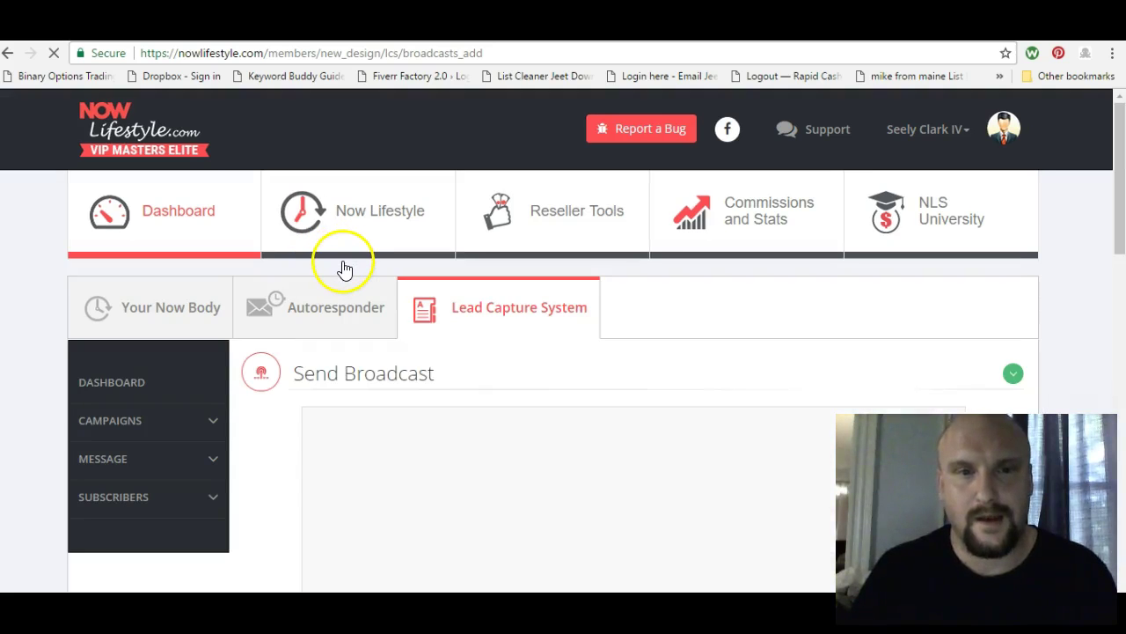
scroll(339, 280, down, 1)
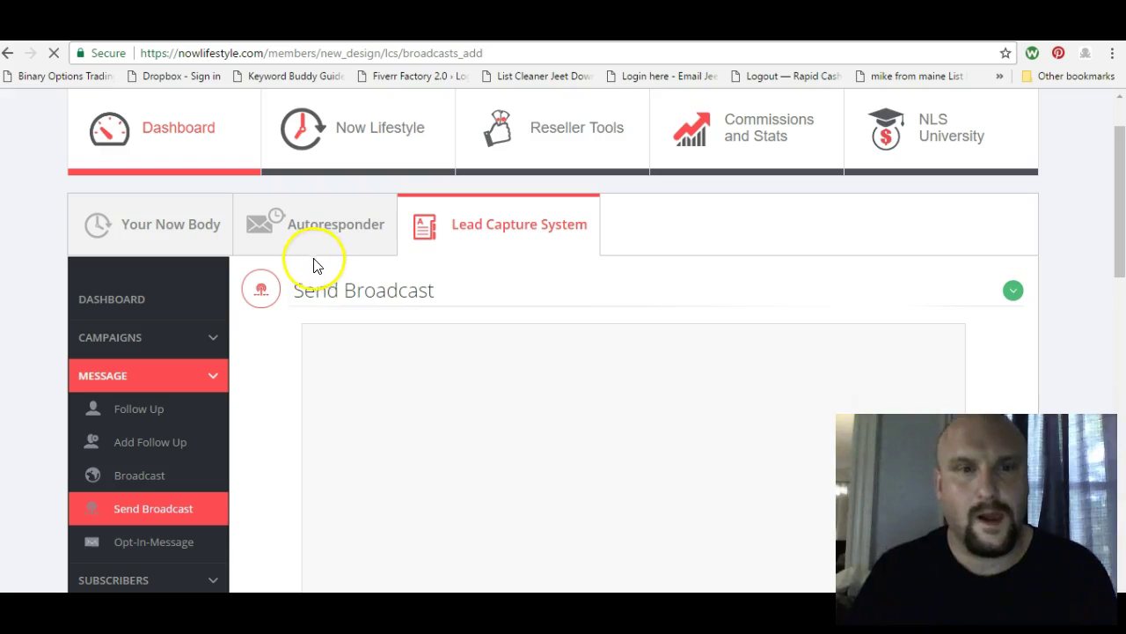
scroll(382, 276, down, 4)
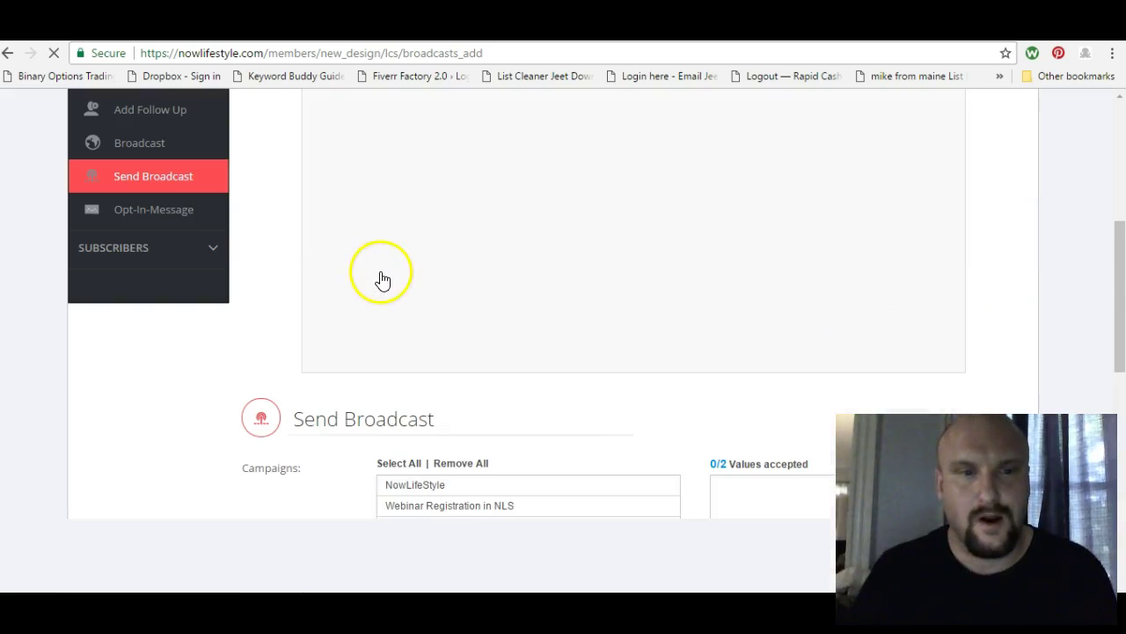
scroll(381, 304, down, 3)
scroll(382, 304, down, 2)
scroll(307, 220, up, 3)
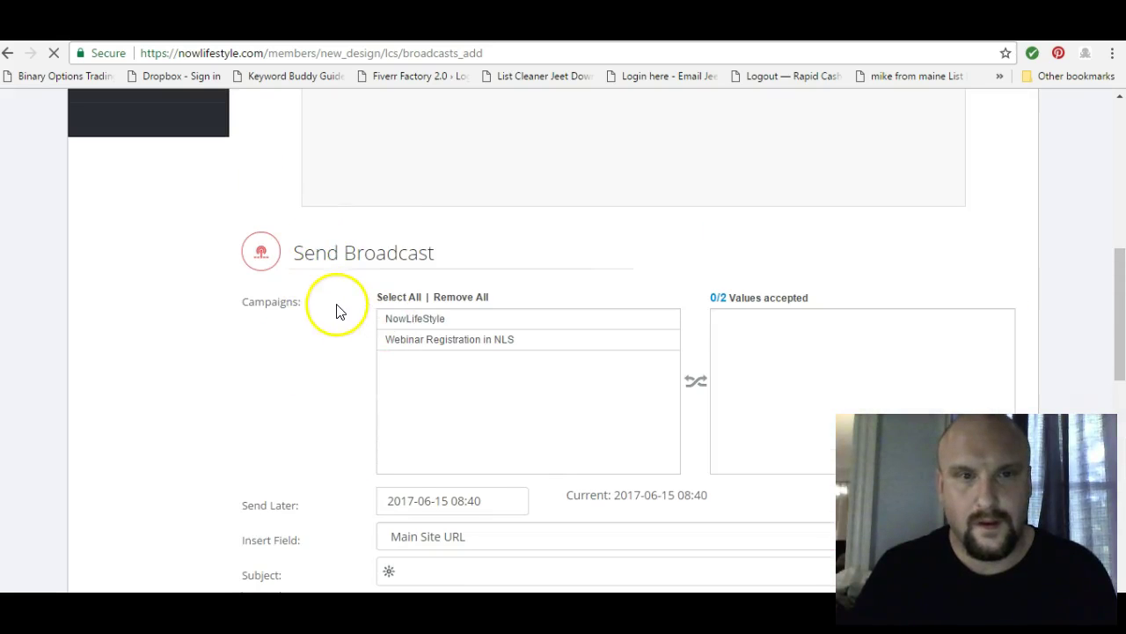
scroll(372, 270, up, 2)
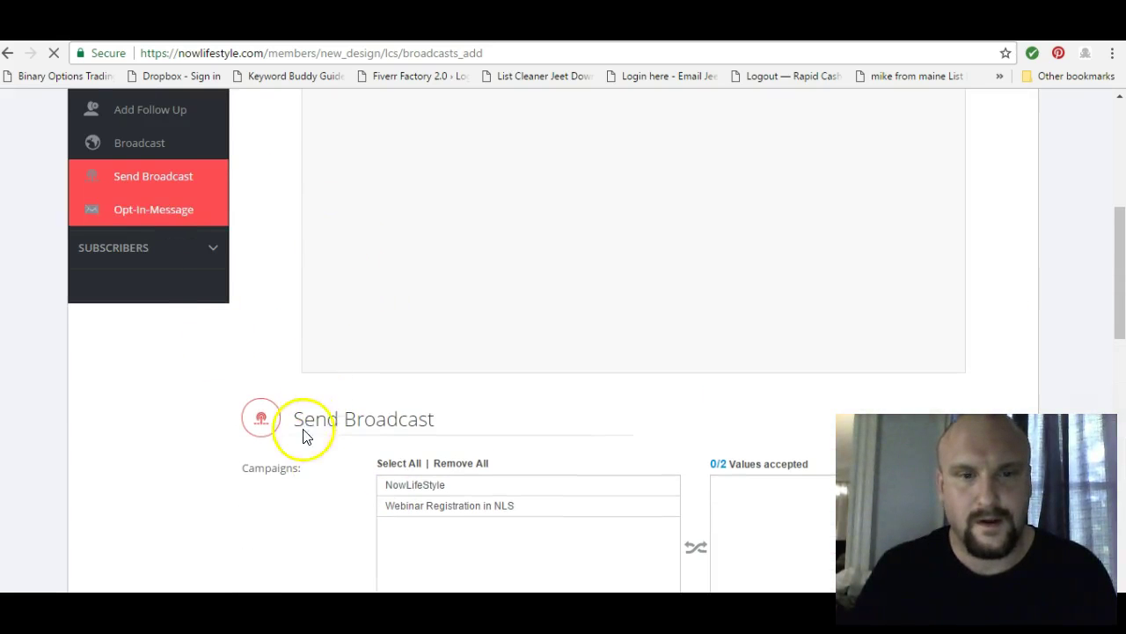
- Add the NowLifeStyle campaign to the accepted campaigns for the broadcast
scroll(325, 440, down, 2)
click(431, 343)
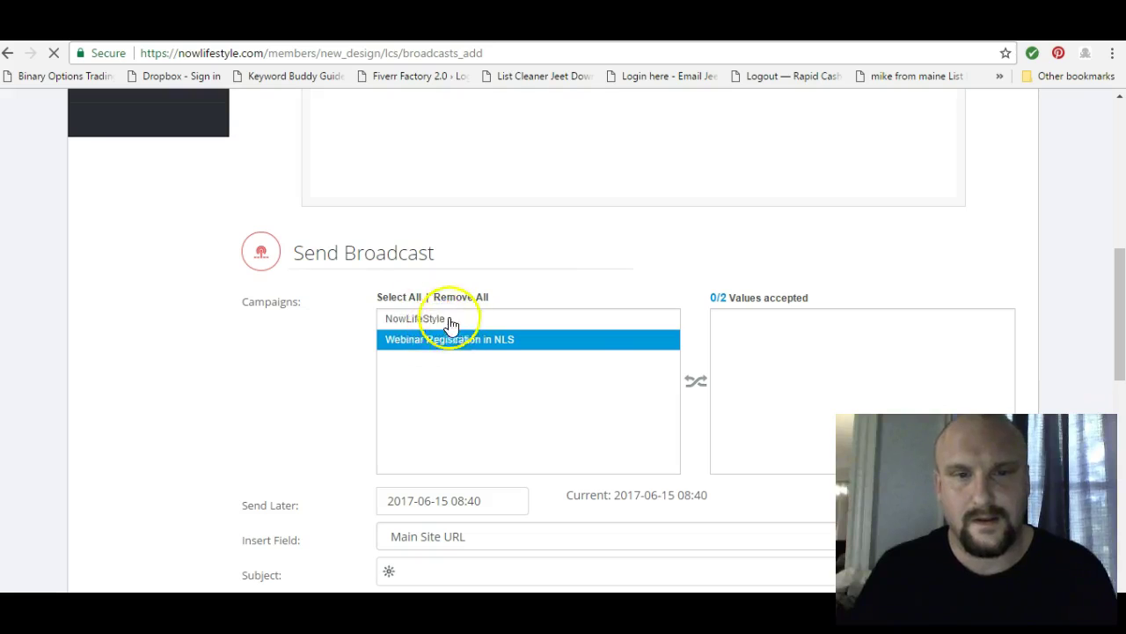
click(433, 322)
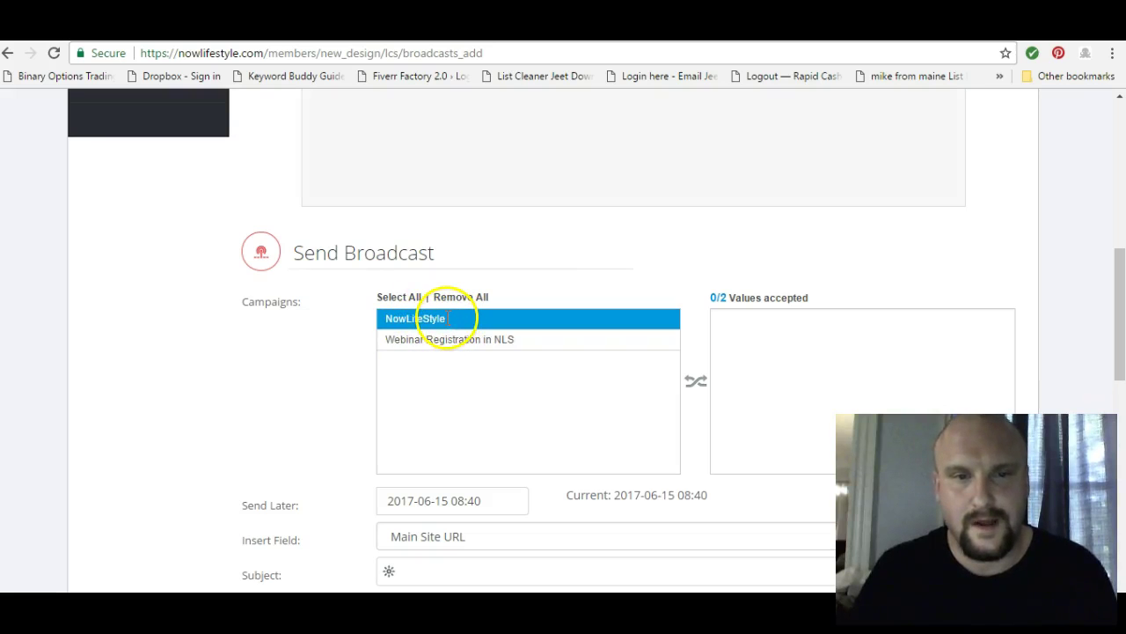
double_click(446, 318)
click(440, 319)
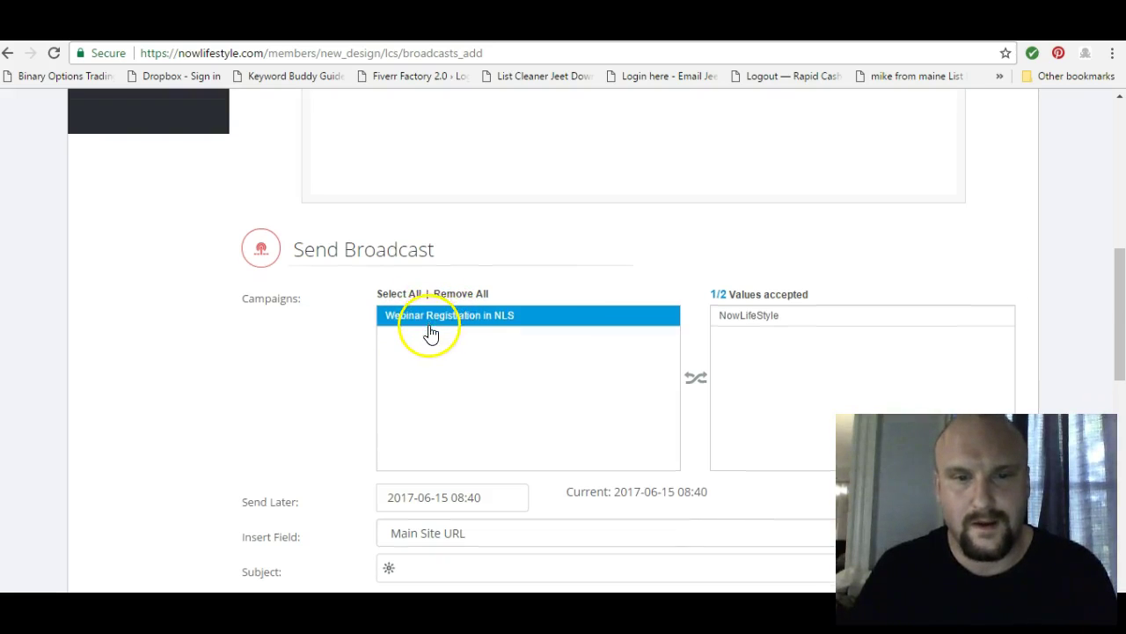
scroll(428, 330, down, 3)
scroll(352, 328, down, 1)
scroll(345, 331, up, 1)
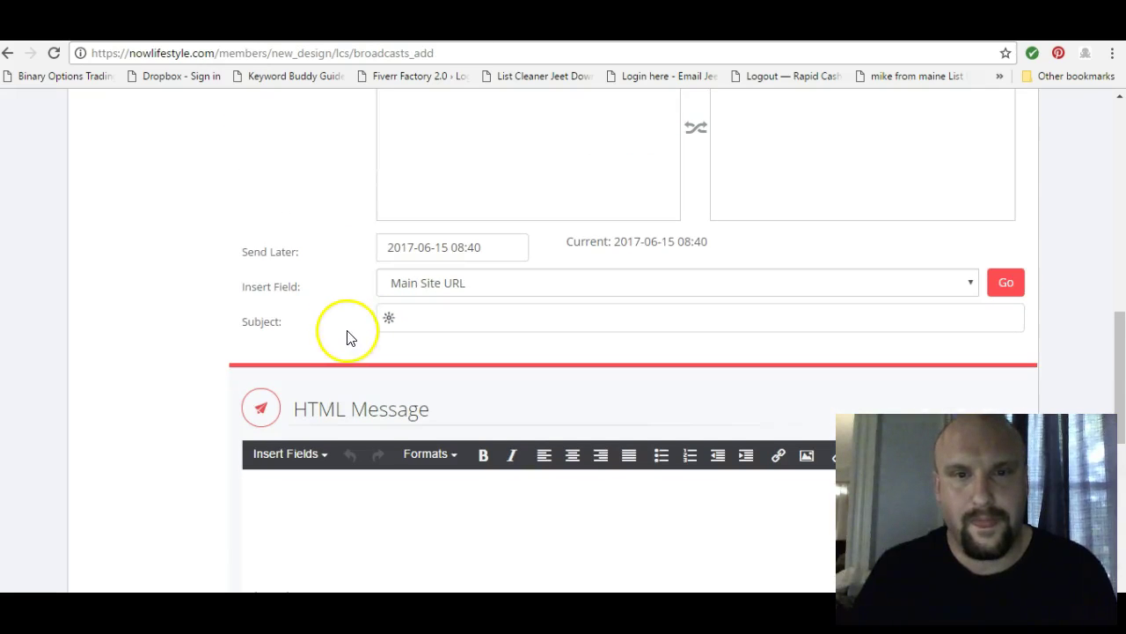
scroll(355, 337, up, 2)
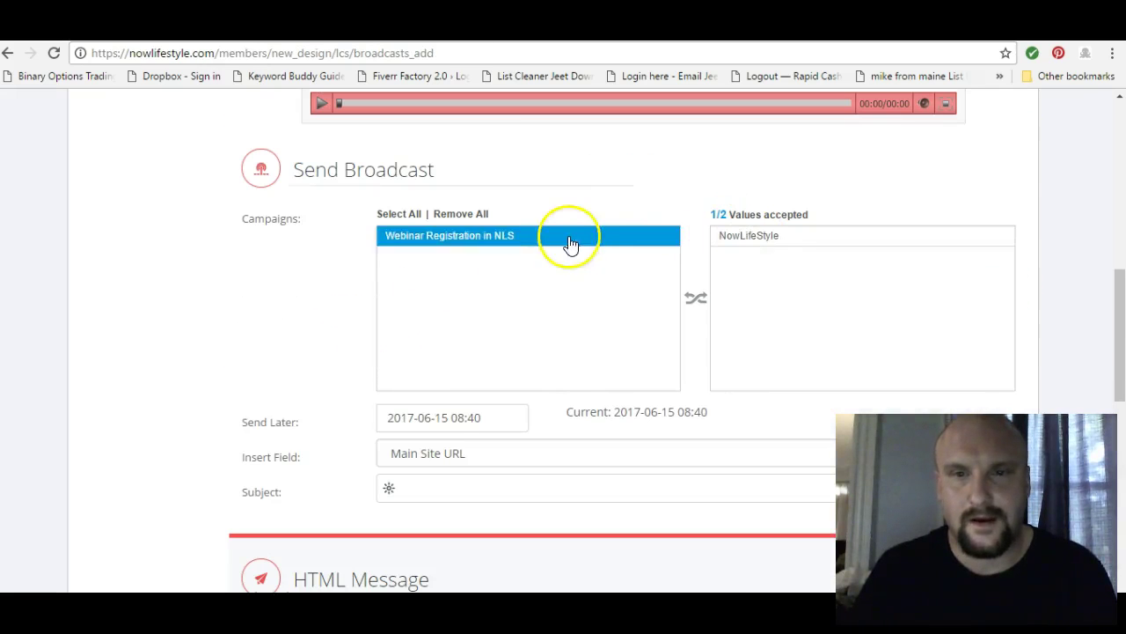
click(493, 244)
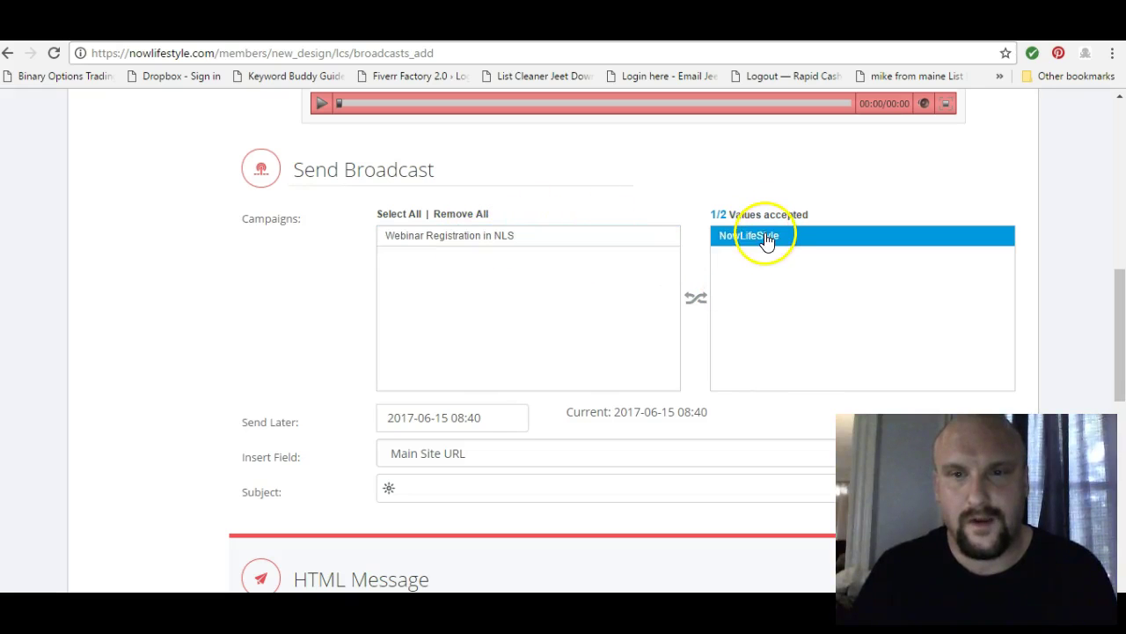
- Enter the broadcast subject "Send A broadcast to your list in NO TIME FLAT!"
scroll(717, 273, down, 1)
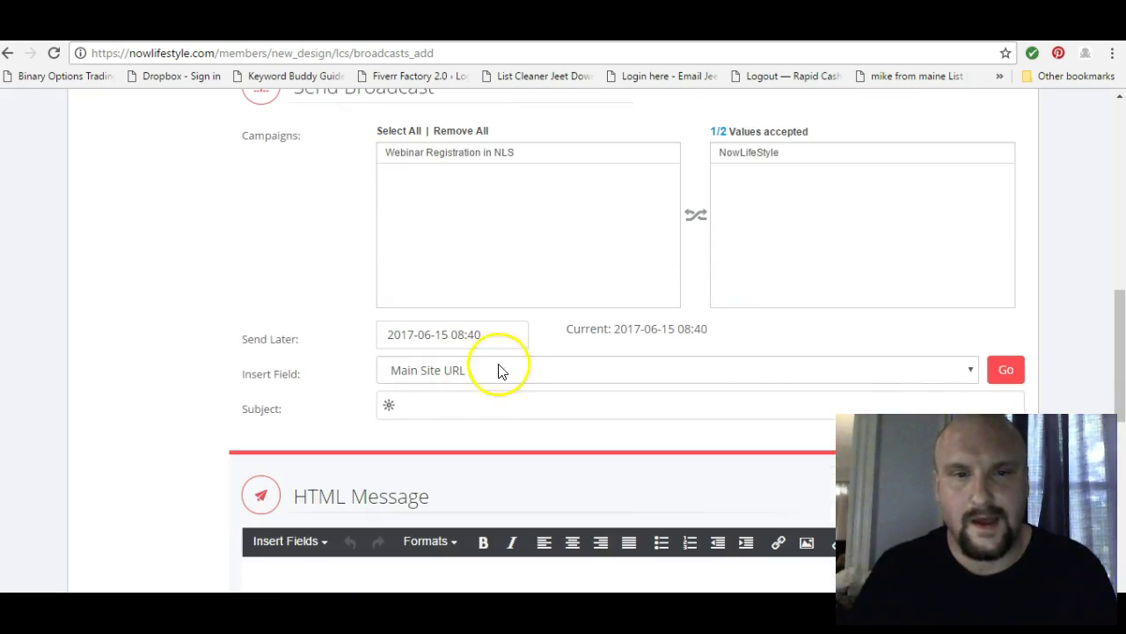
click(448, 415)
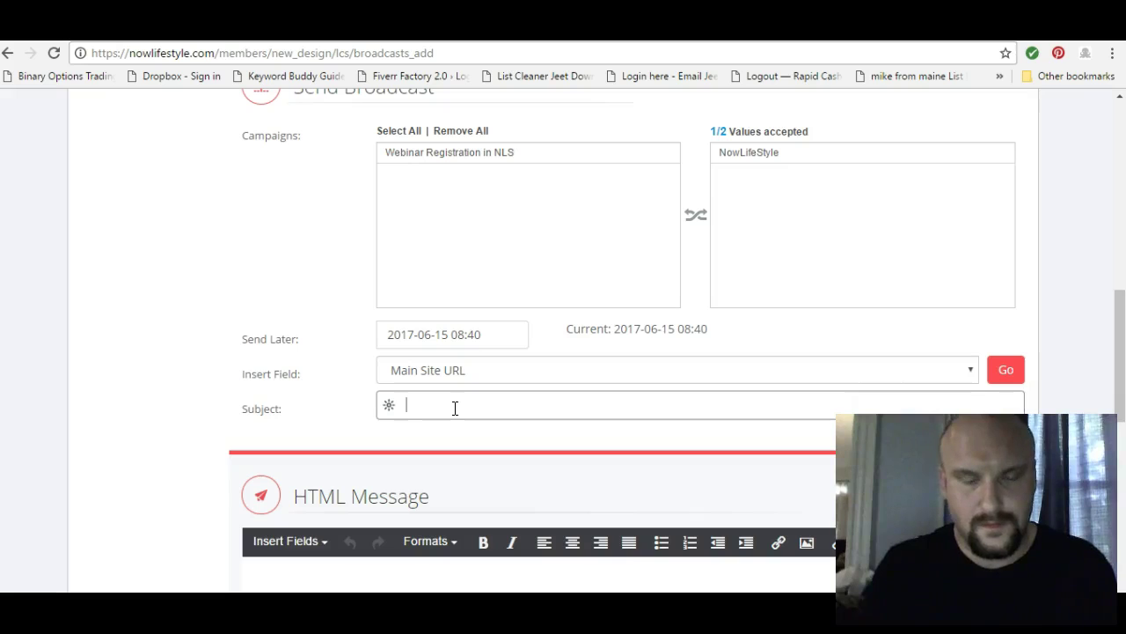
text(end A br)
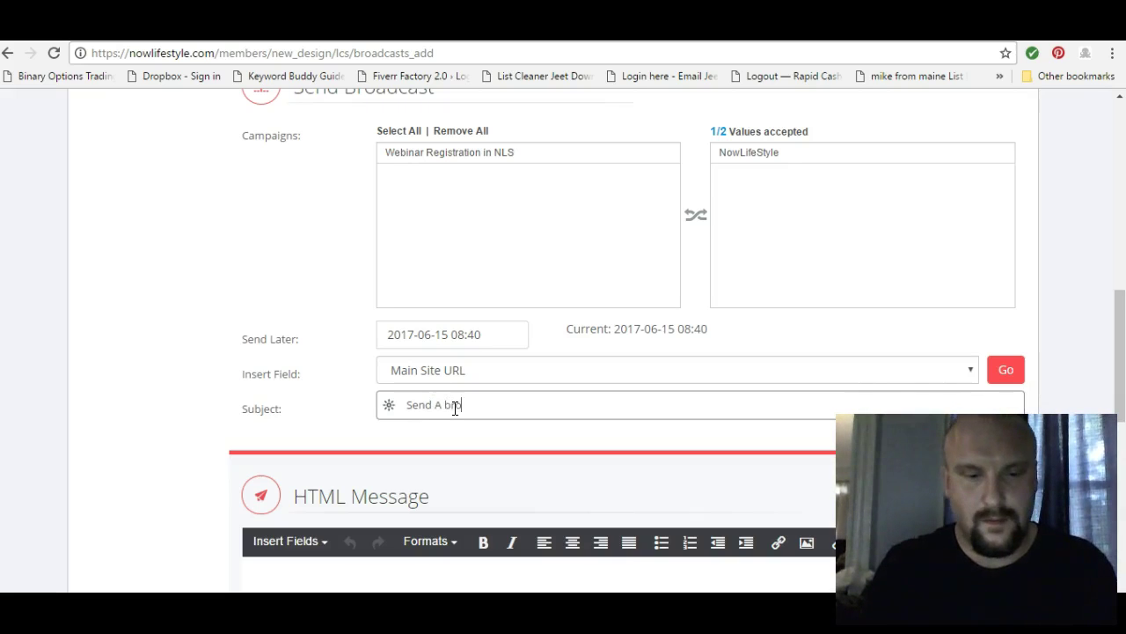
text(oadcast )
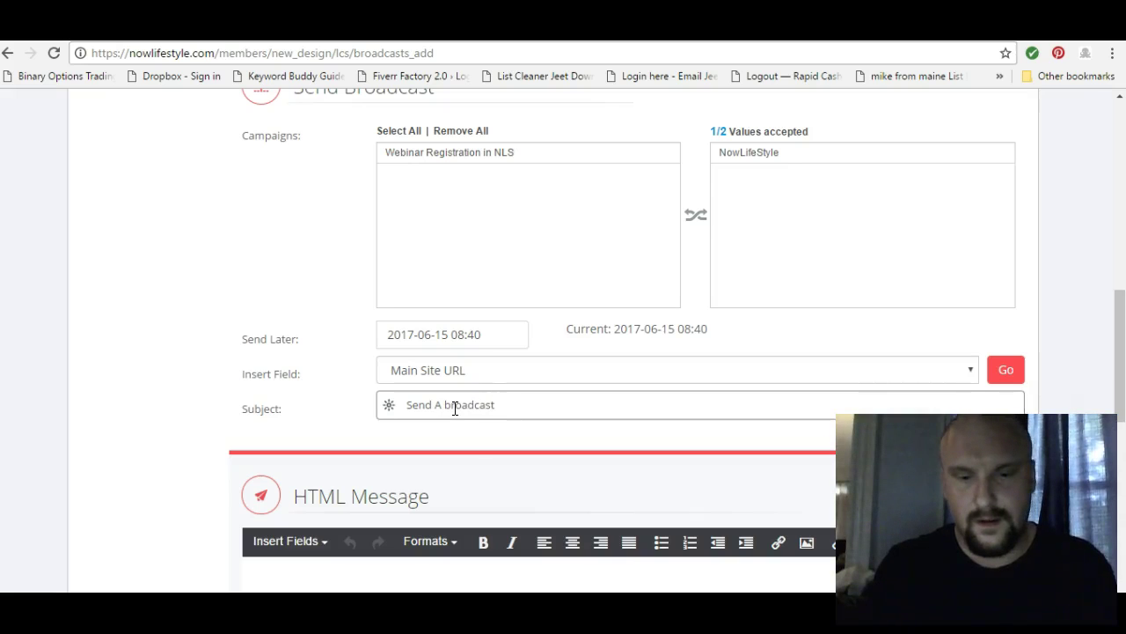
text(to your list in NO TIM)
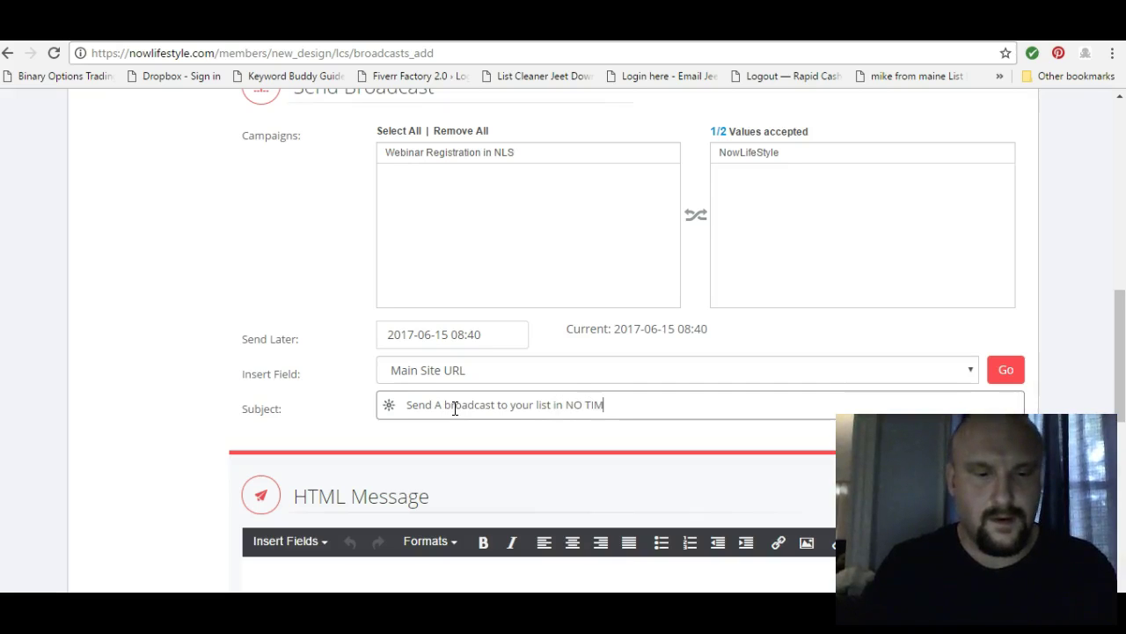
text(E...)
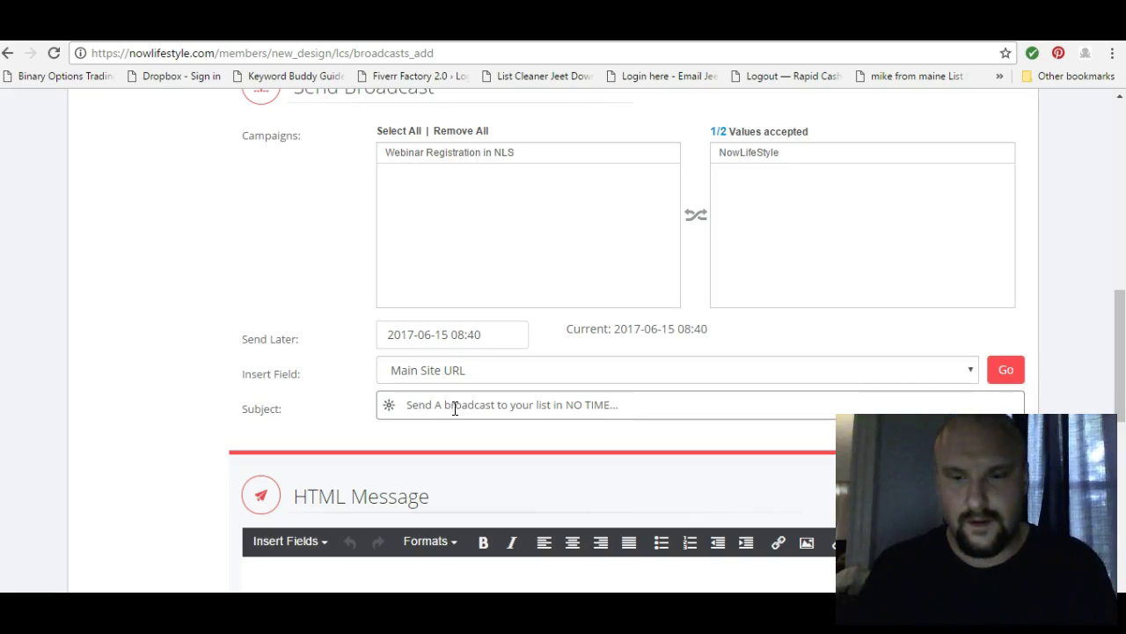
key(BackSpace)
key(BackSpace)
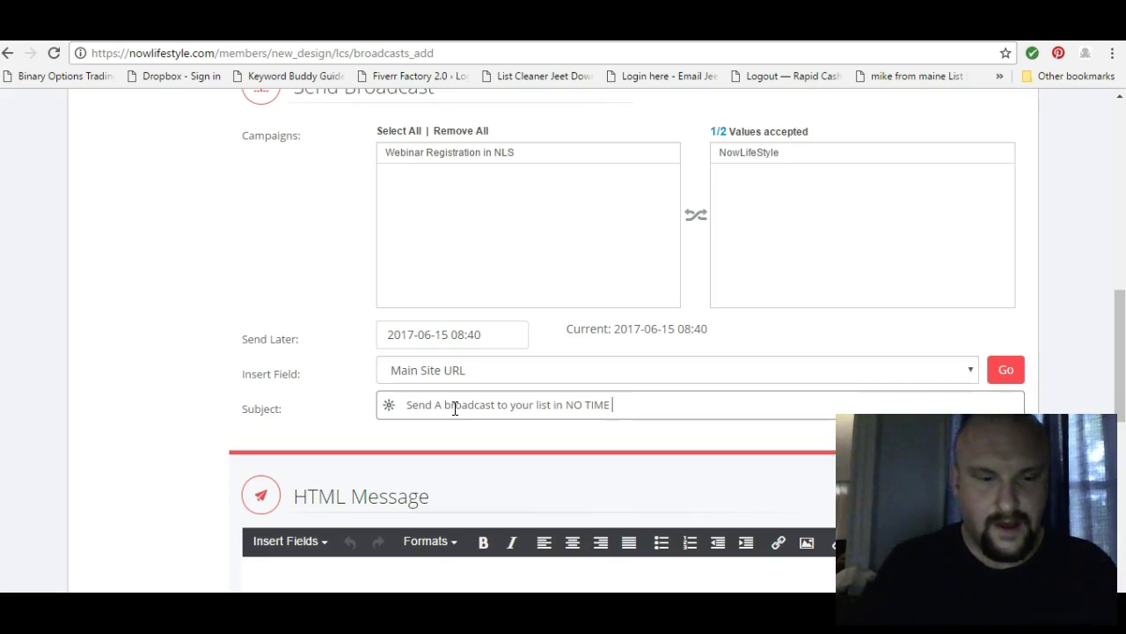
text(FLAT!)
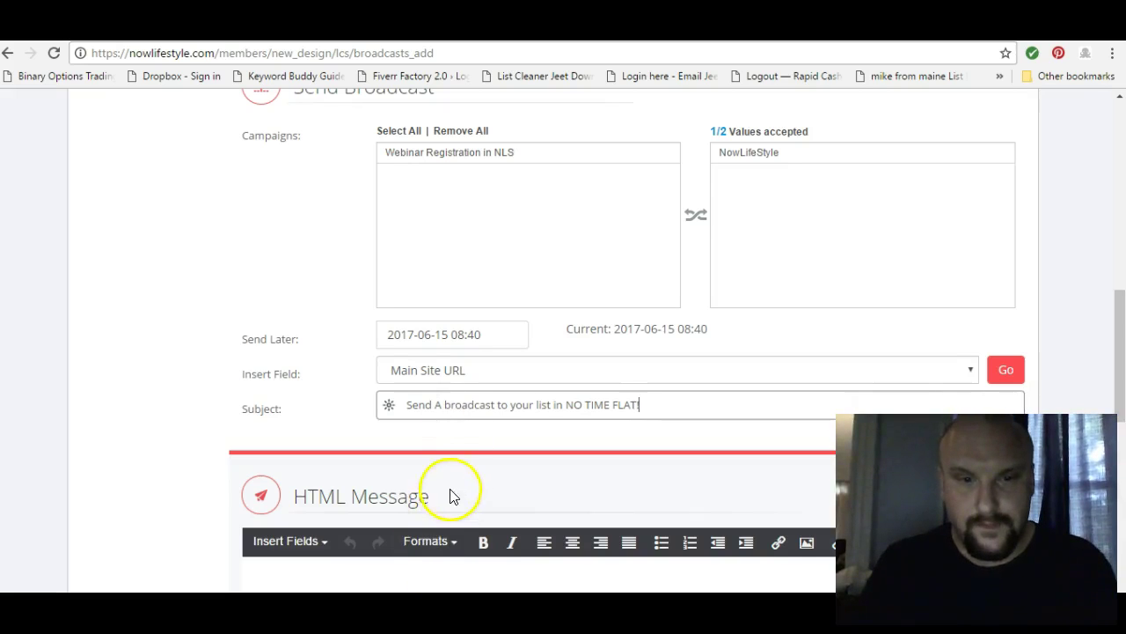
- Start the HTML message with the greeting "Hey" followed by the subscriber First Name field
scroll(427, 453, down, 3)
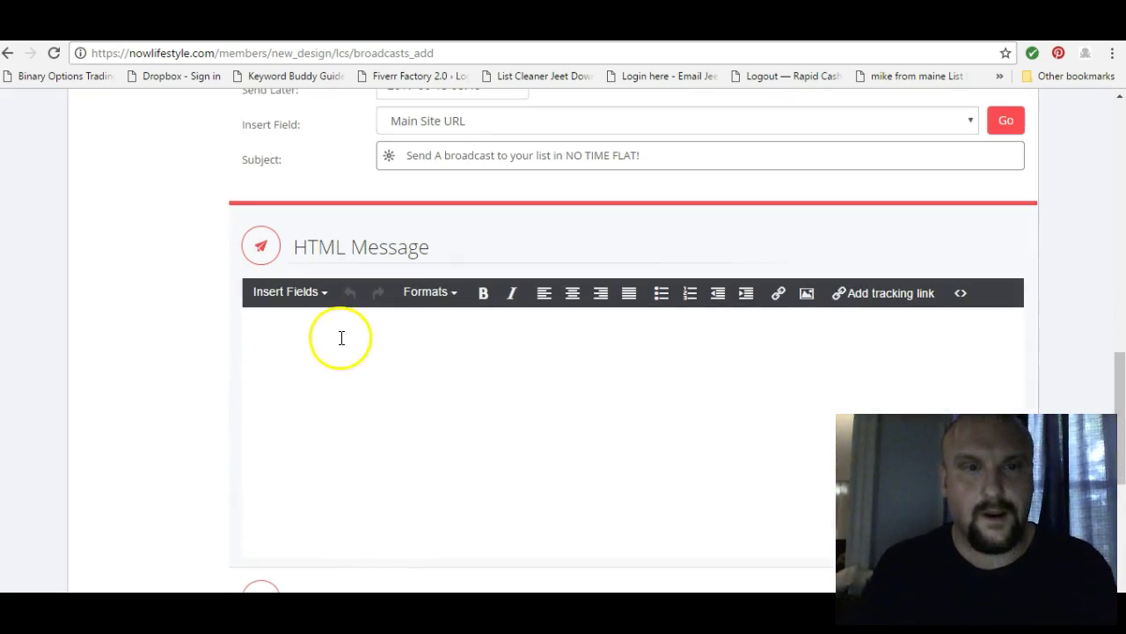
scroll(423, 227, up, 1)
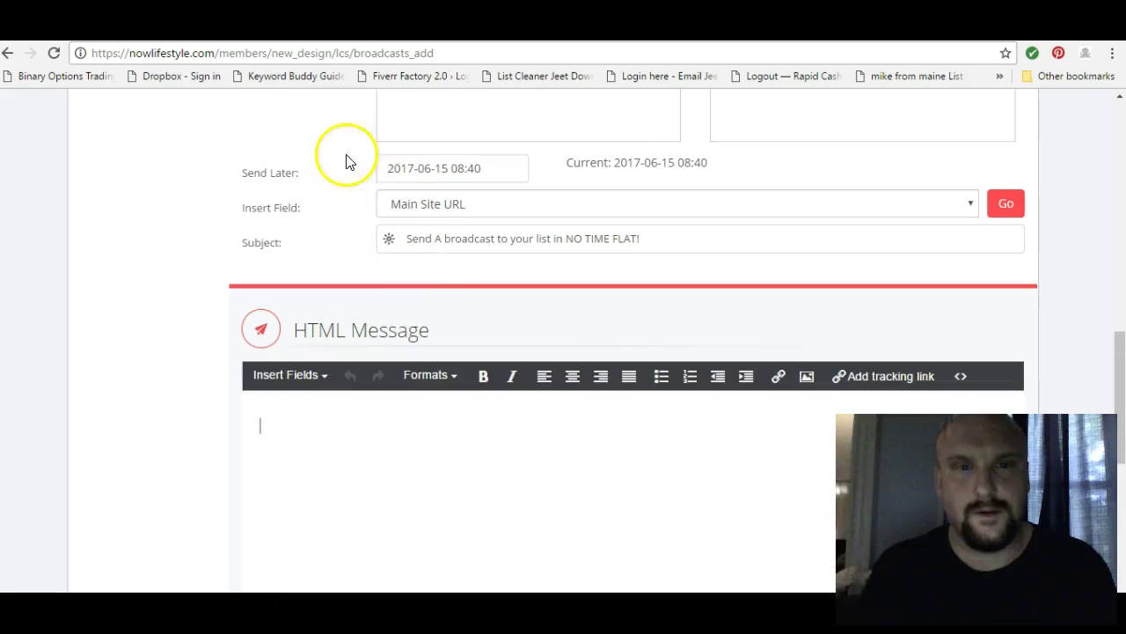
click(307, 469)
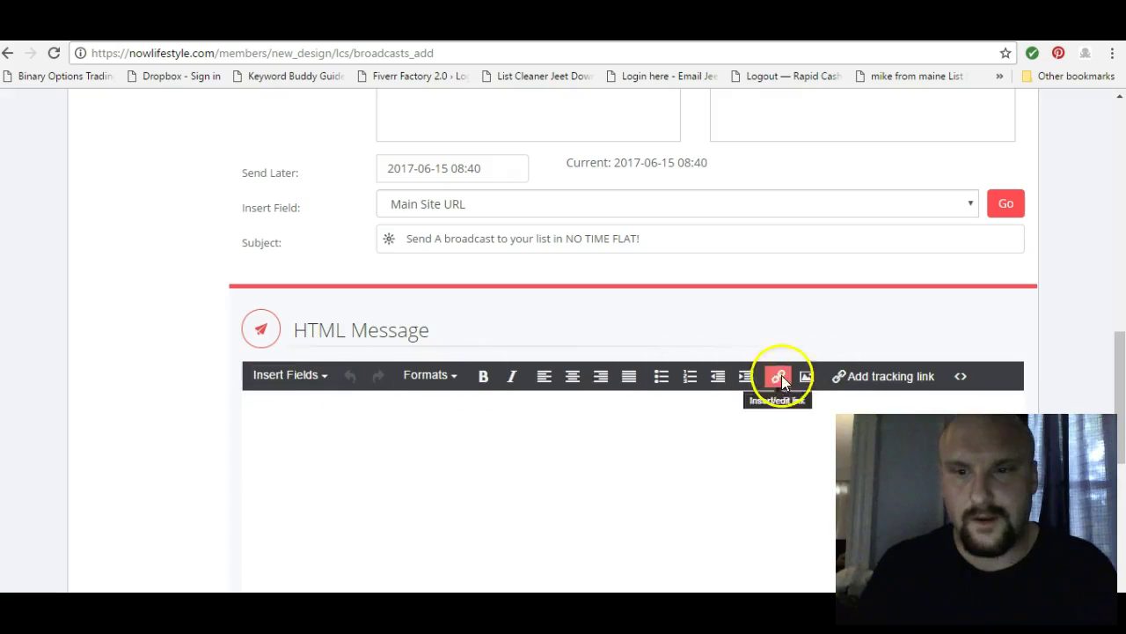
text(Hey)
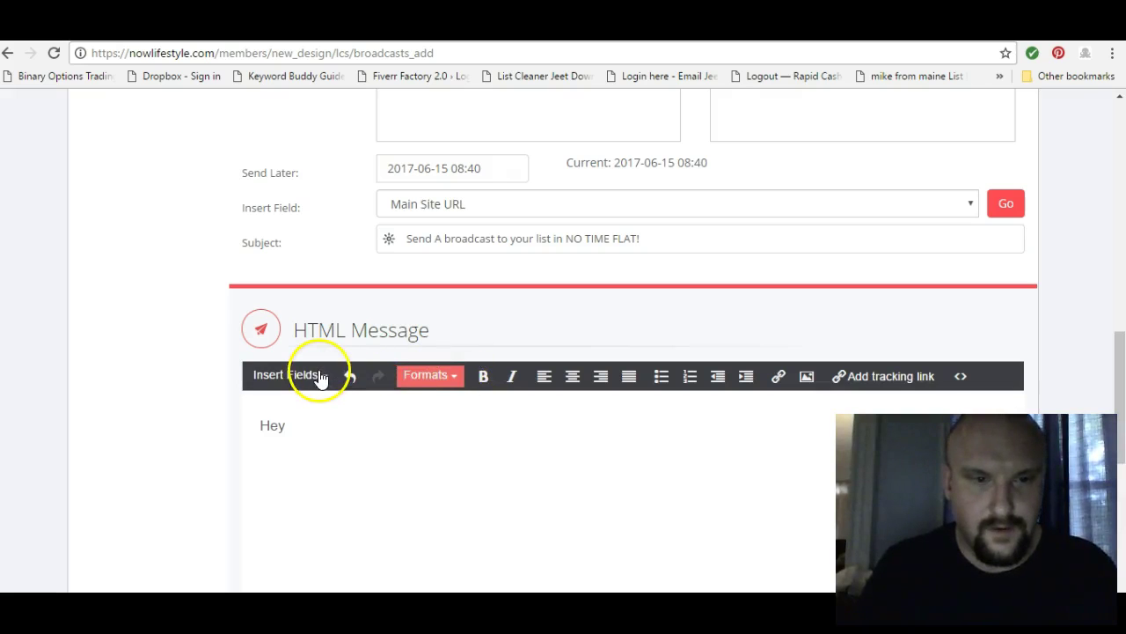
click(313, 377)
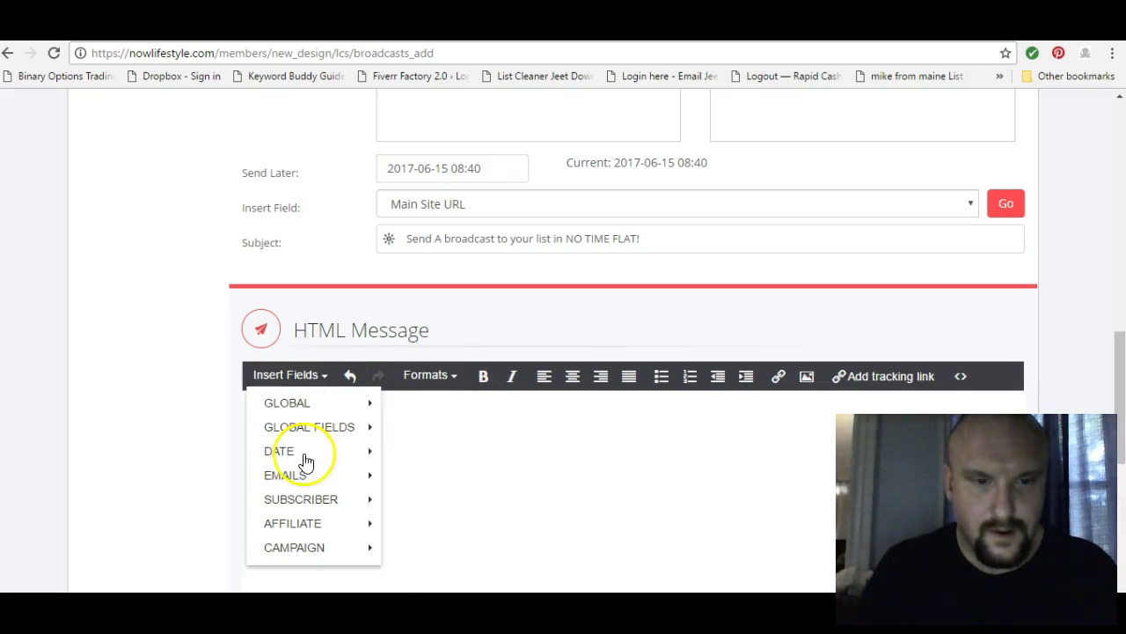
mouse_move(298, 502)
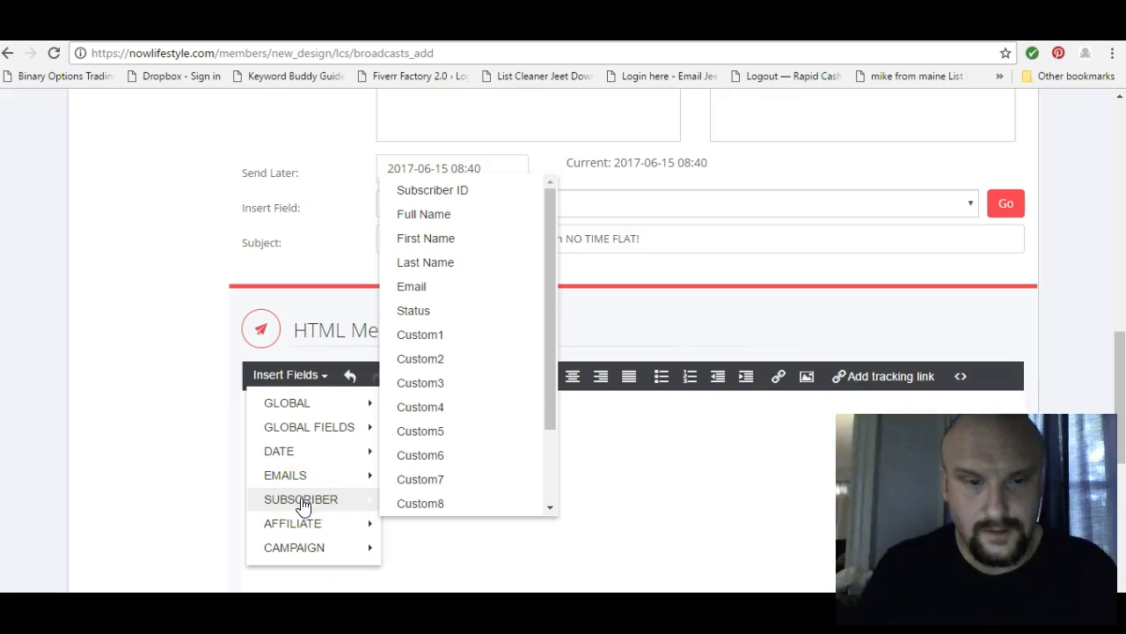
click(433, 240)
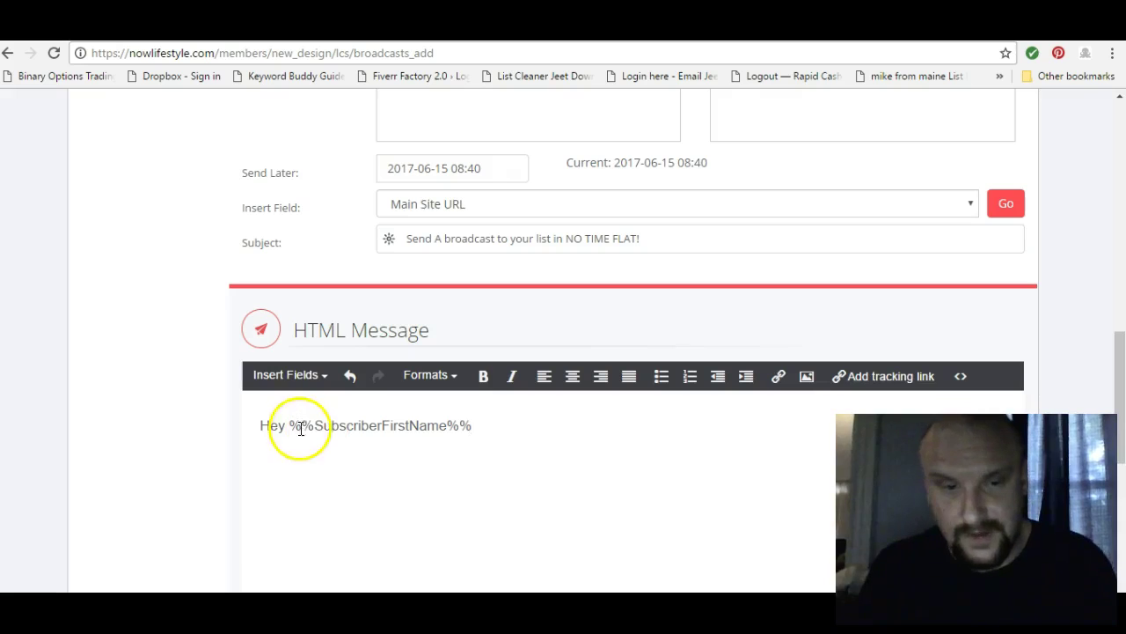
- Write "Here is the video I promised you about how to broadcast to yur list in no time flat." below the greeting, over two lines
key(Return)
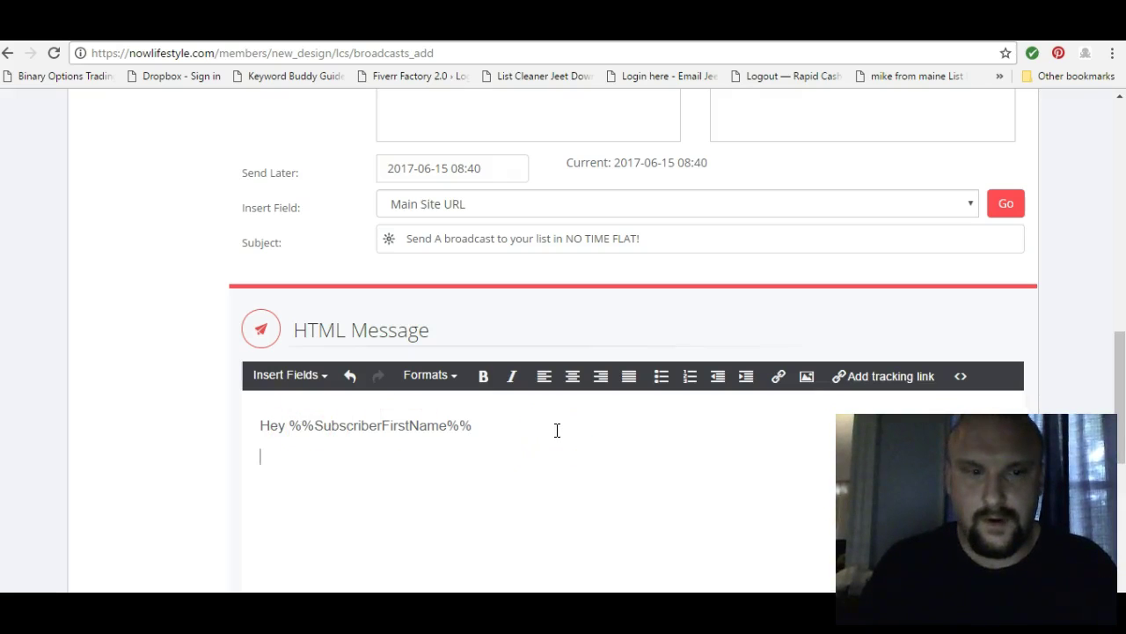
text(Her)
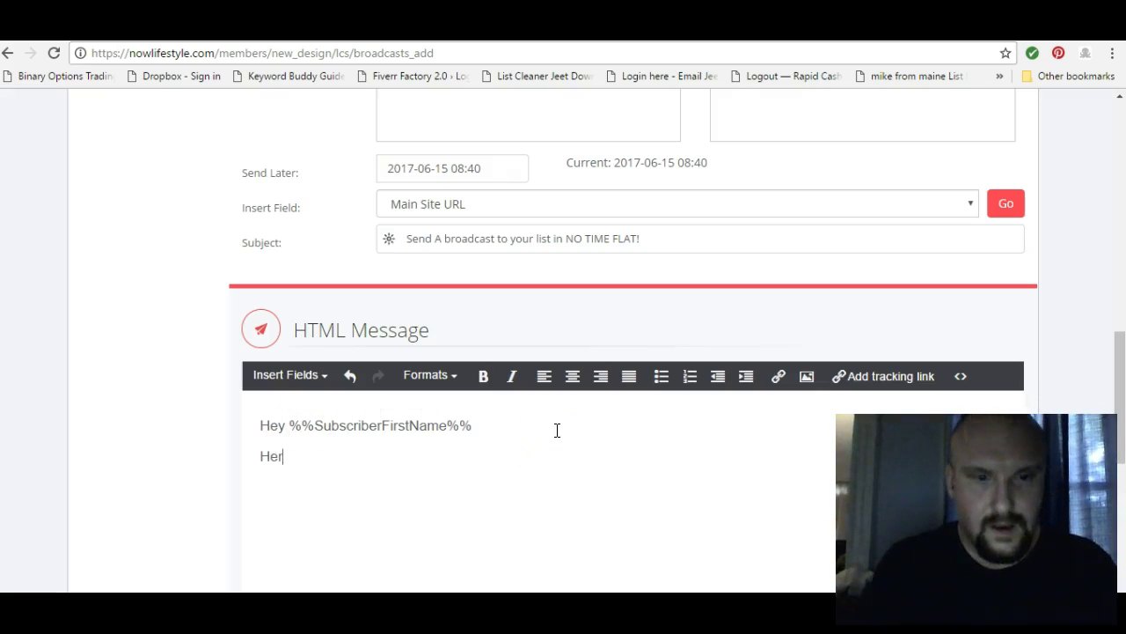
text(e is the video I prom)
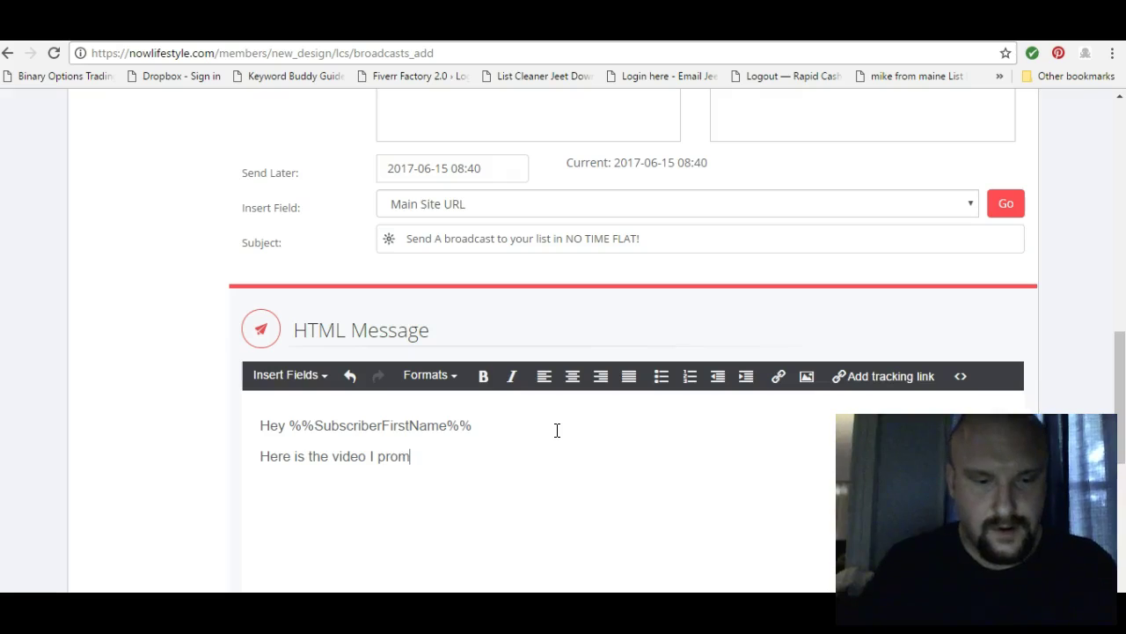
text(ised you)
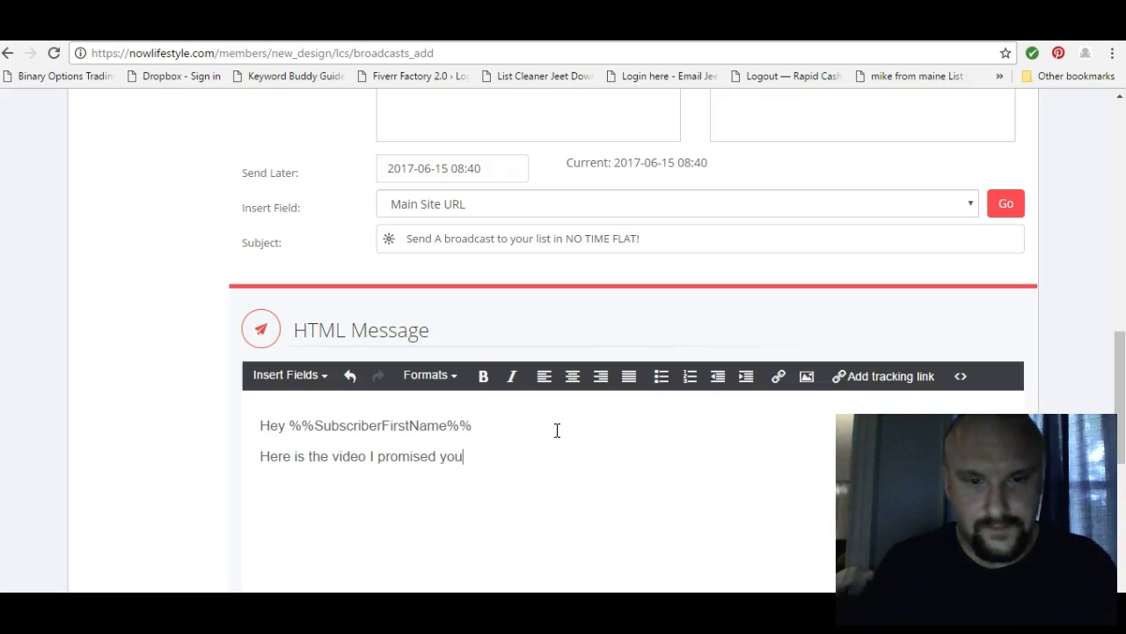
text( about how to)
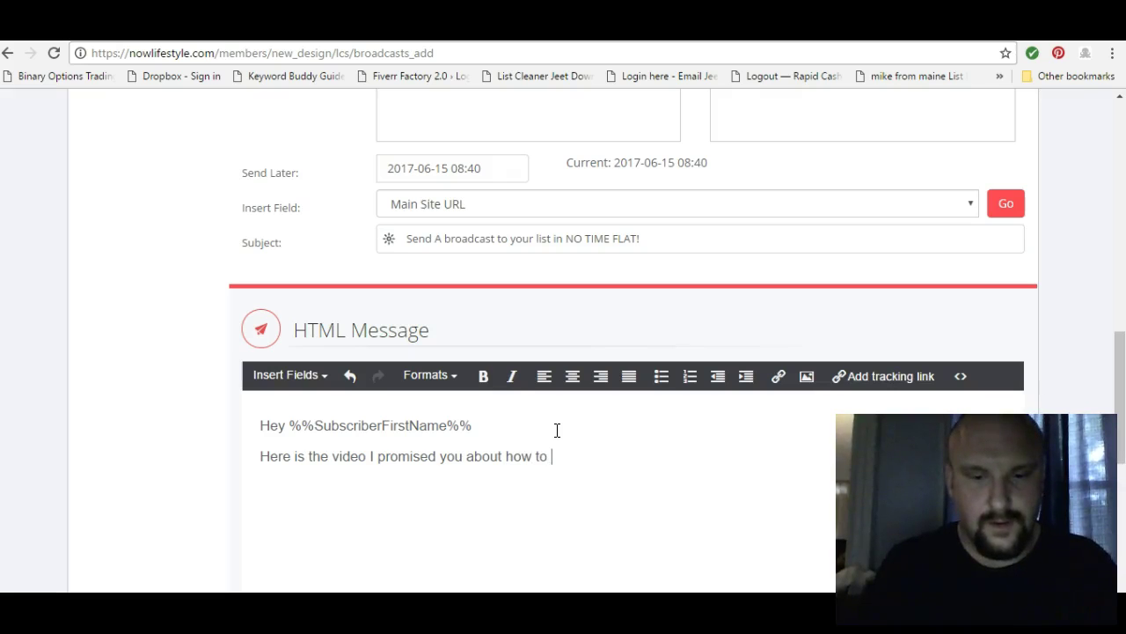
text( broadcast to yur list i)
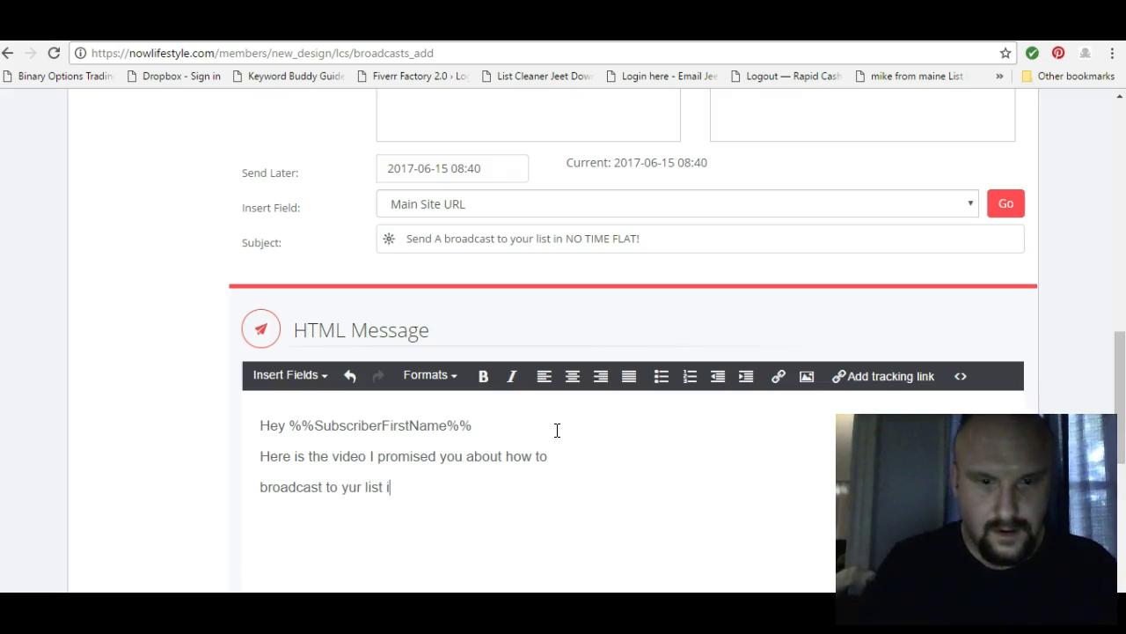
text(n N)
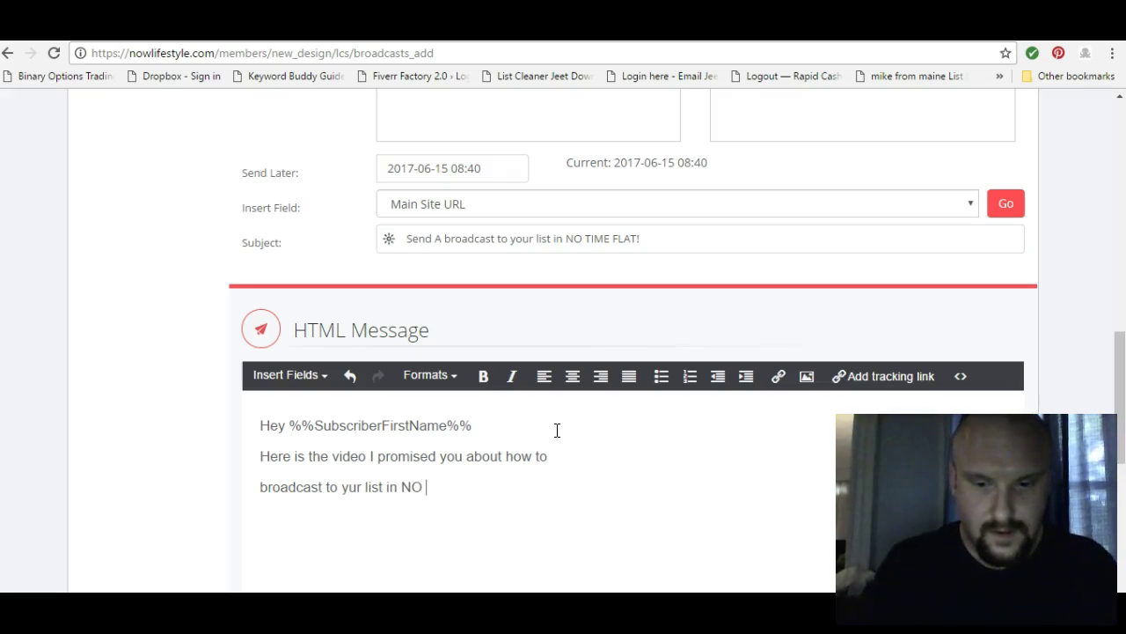
key(BackSpace)
text(no)
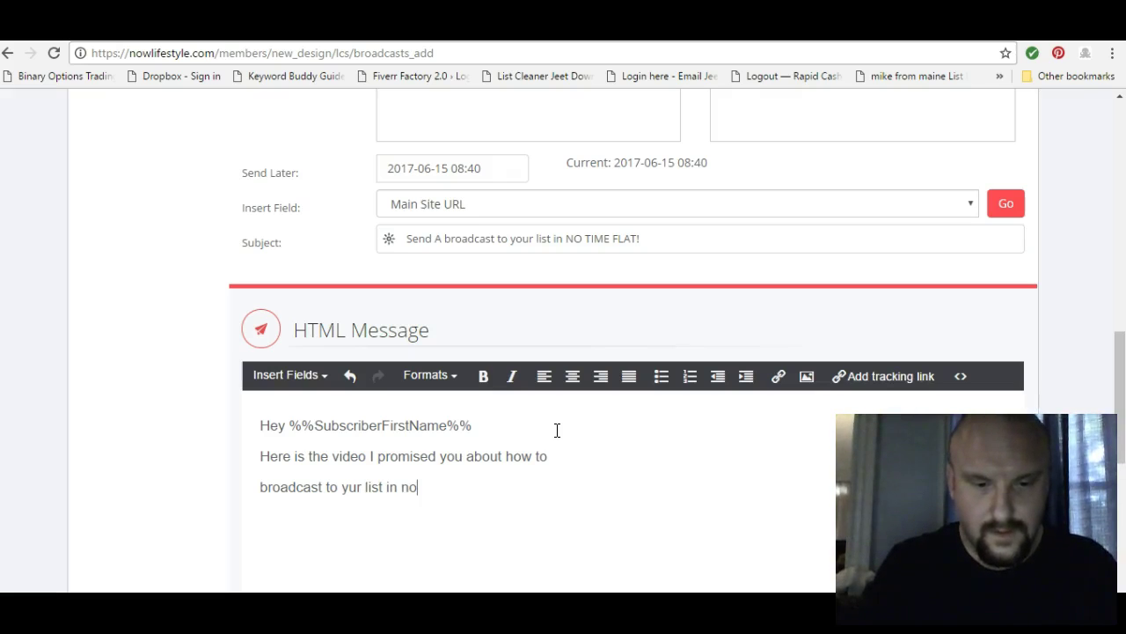
text( time flat)
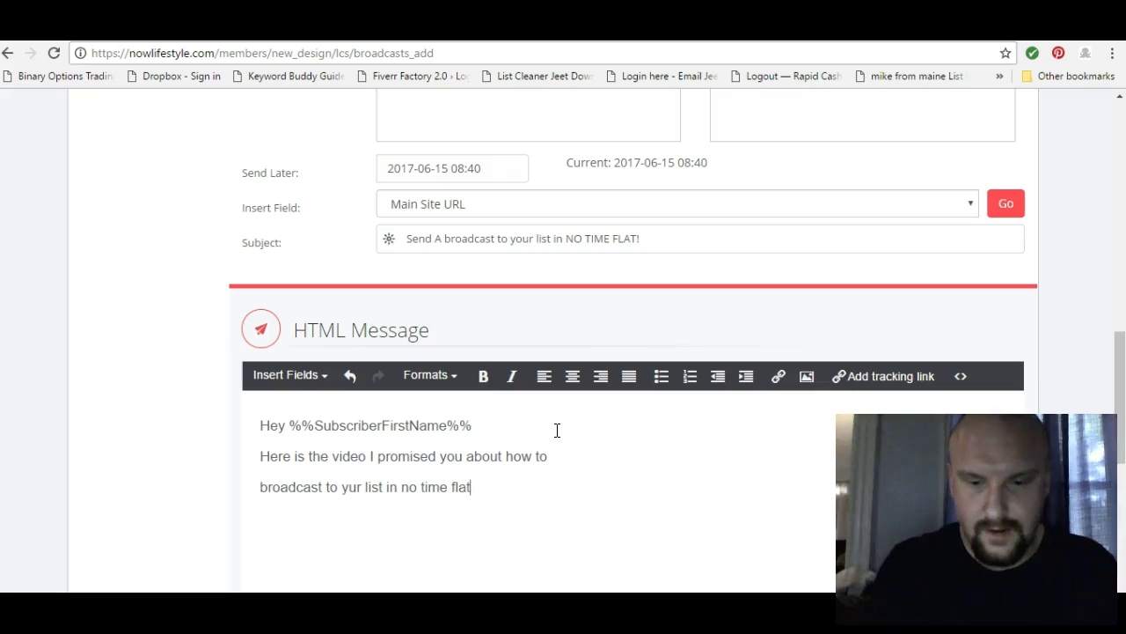
text(.)
- Add the lines "Here is the link:", "Enjoy!" and "Sincerely," to the message, followed by the sender's full name
key(Return)
text(Here )
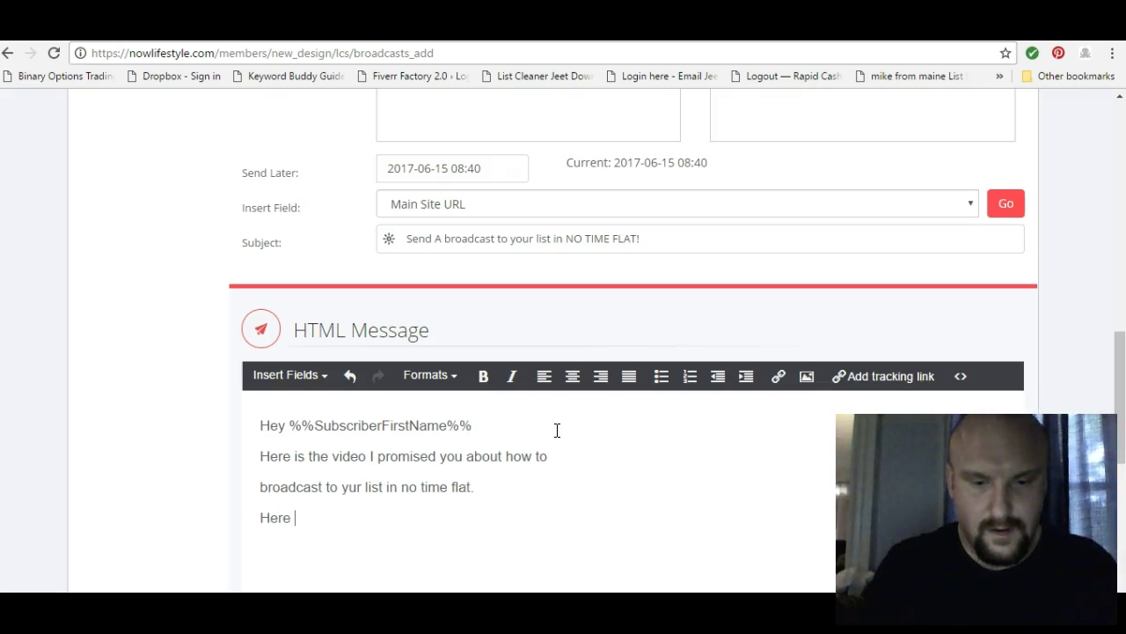
text(is the link:)
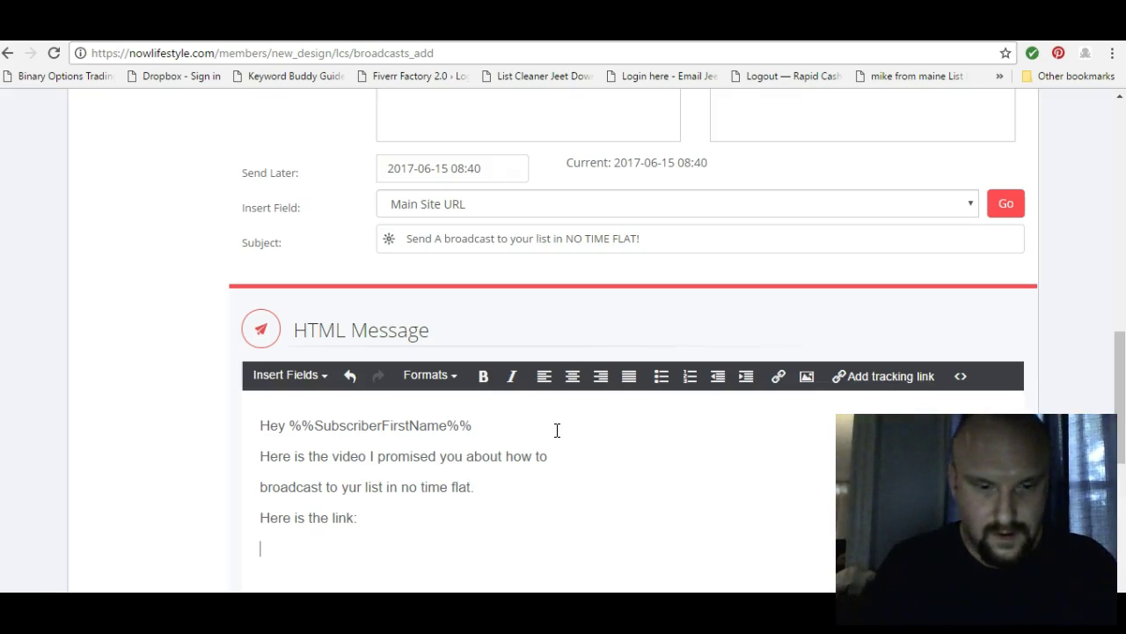
text(njo)
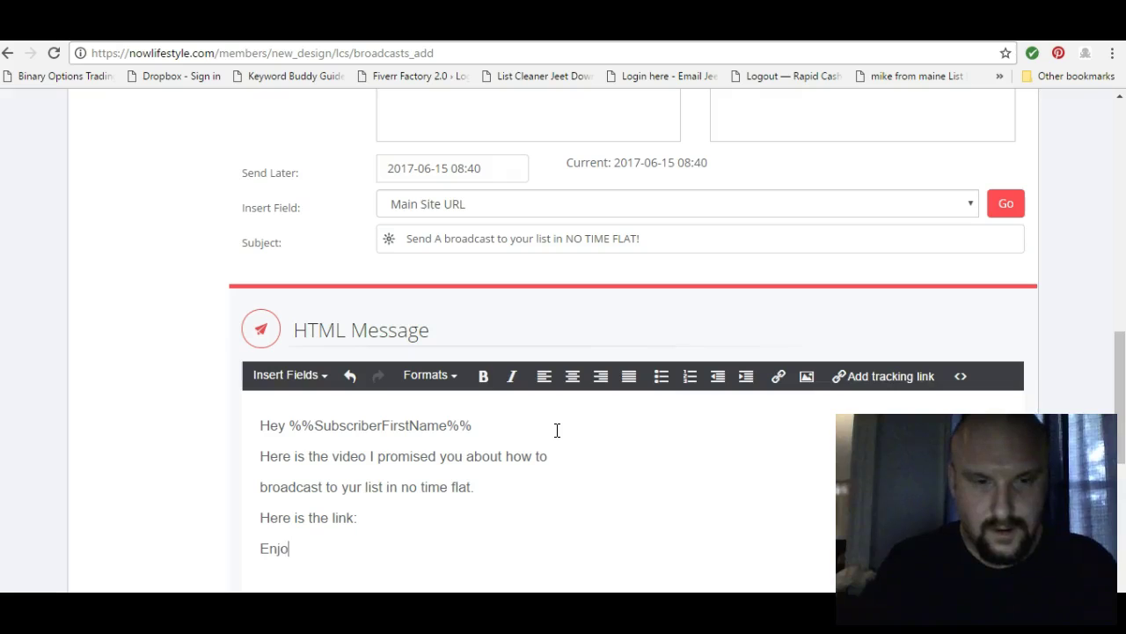
text(y!)
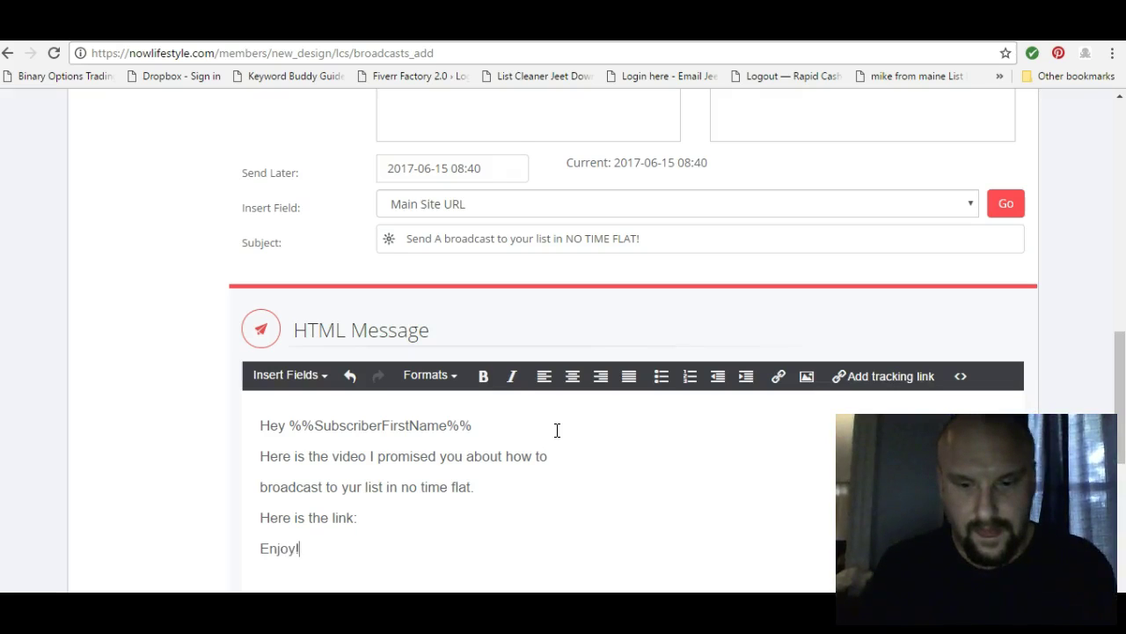
key(Return)
text(S)
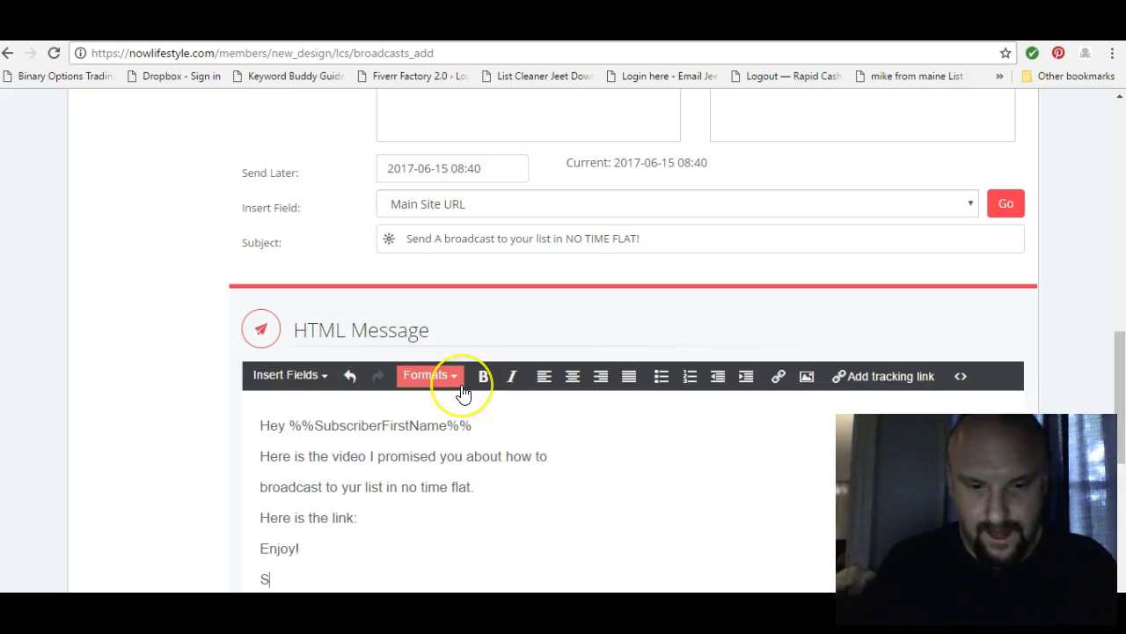
text(incerely,)
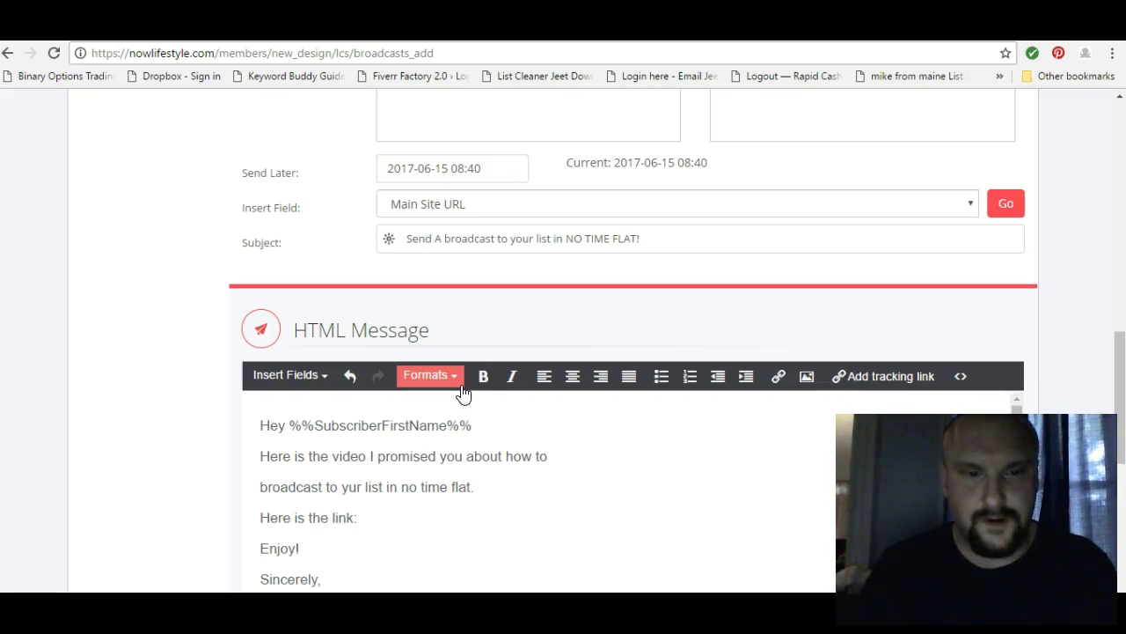
scroll(395, 408, down, 2)
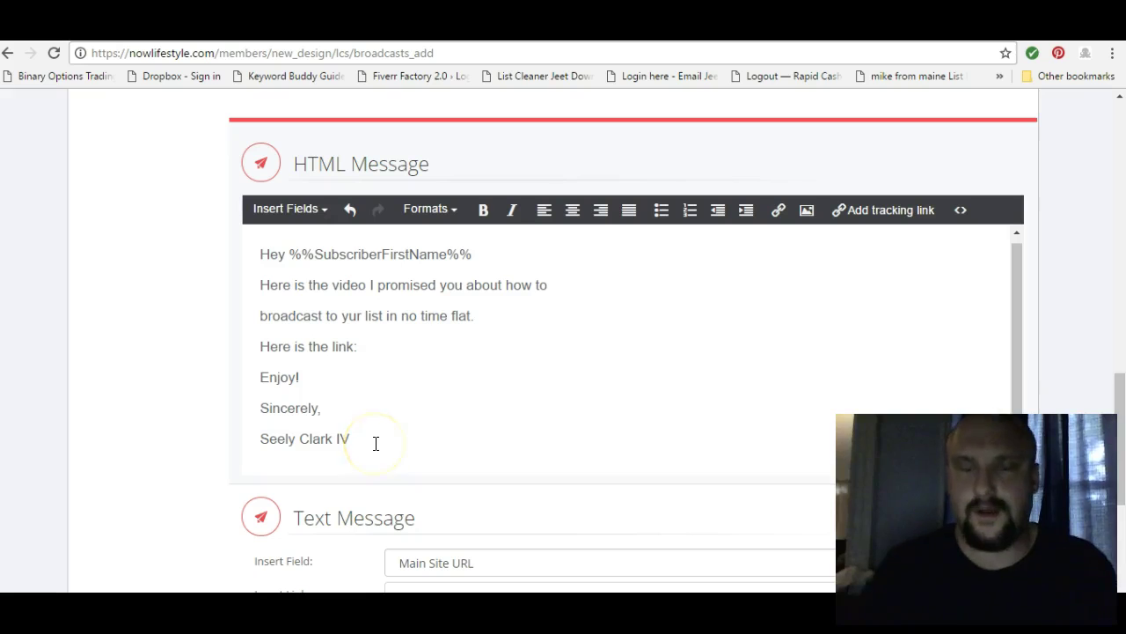
- Add the closing line "Questions? contact me at :" below the sender's name
key(Return)
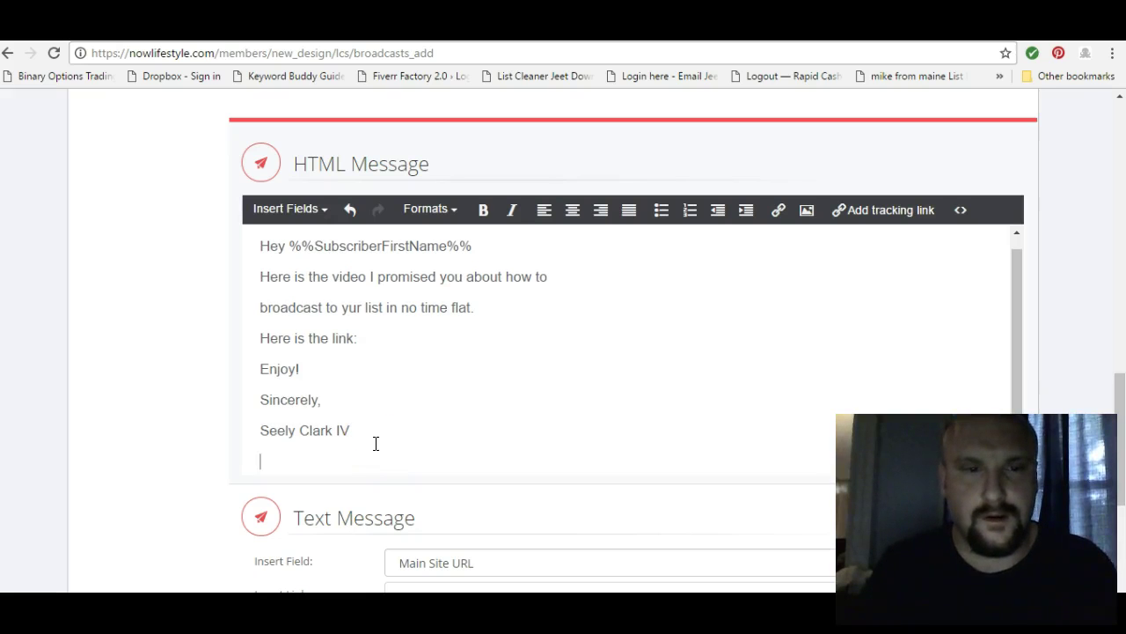
text(PS- i)
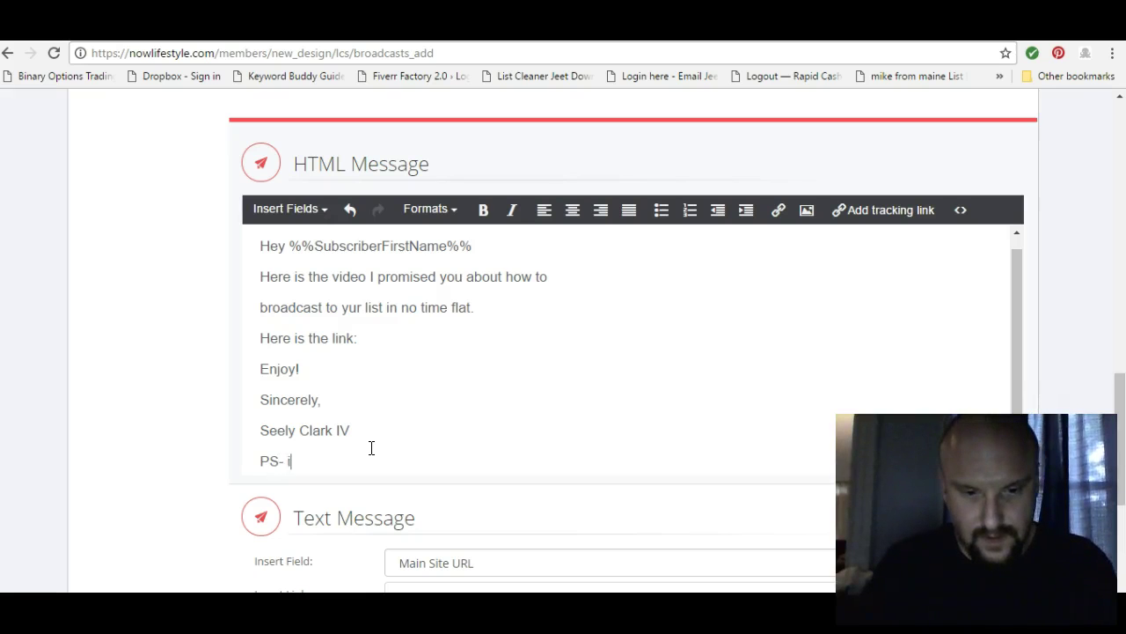
key(BackSpace)
key(BackSpace)
text(Questions)
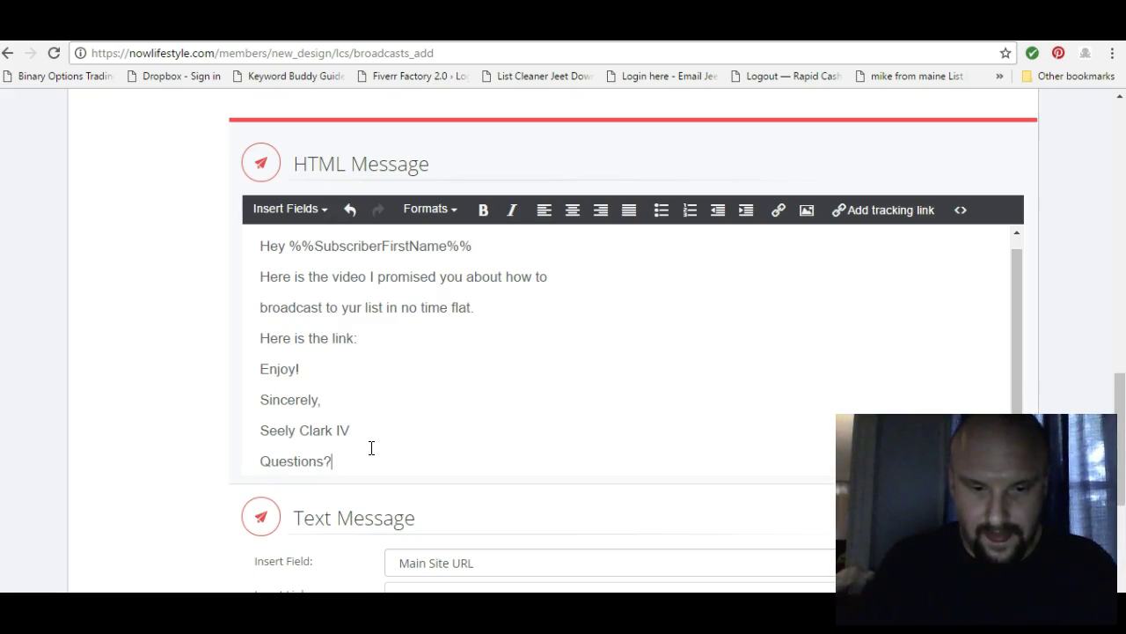
text(? con)
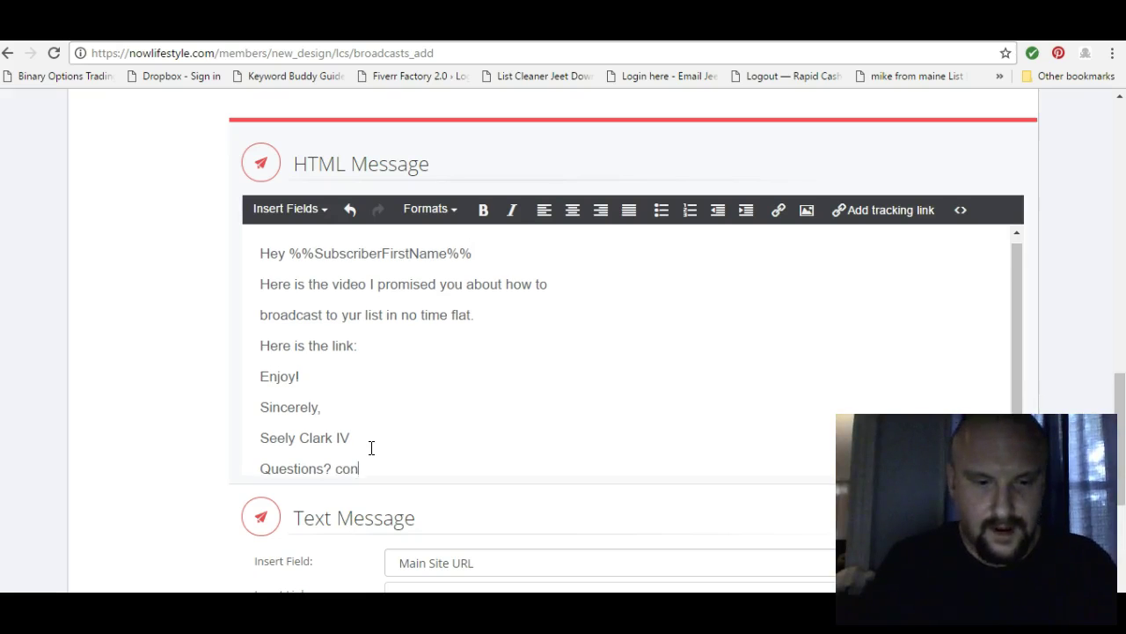
text(tact me at :)
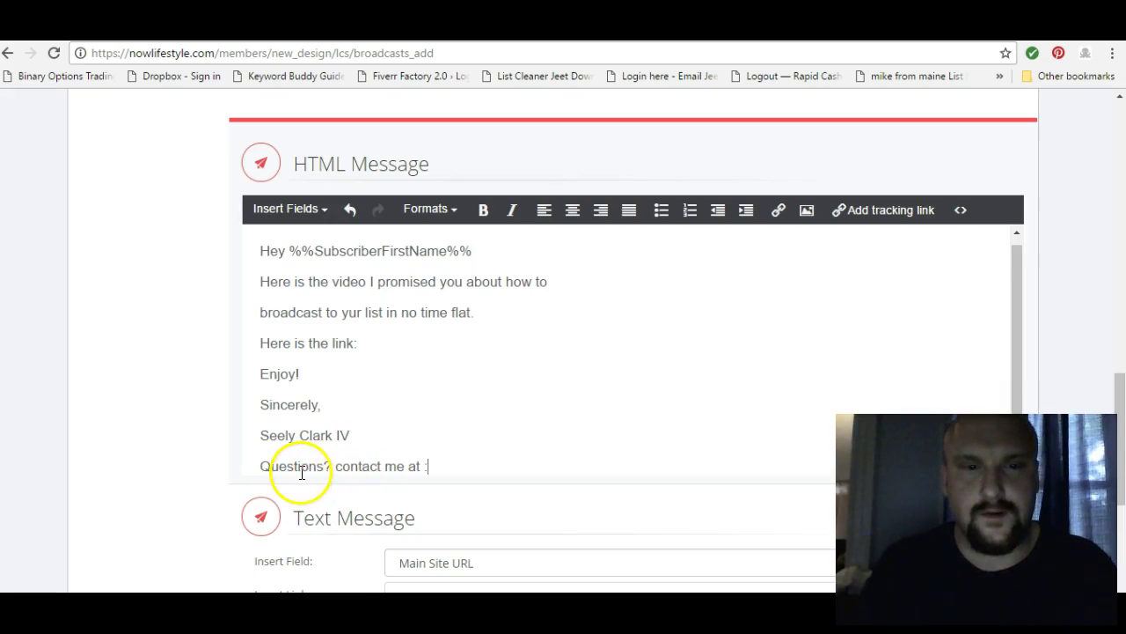
scroll(304, 465, down, 1)
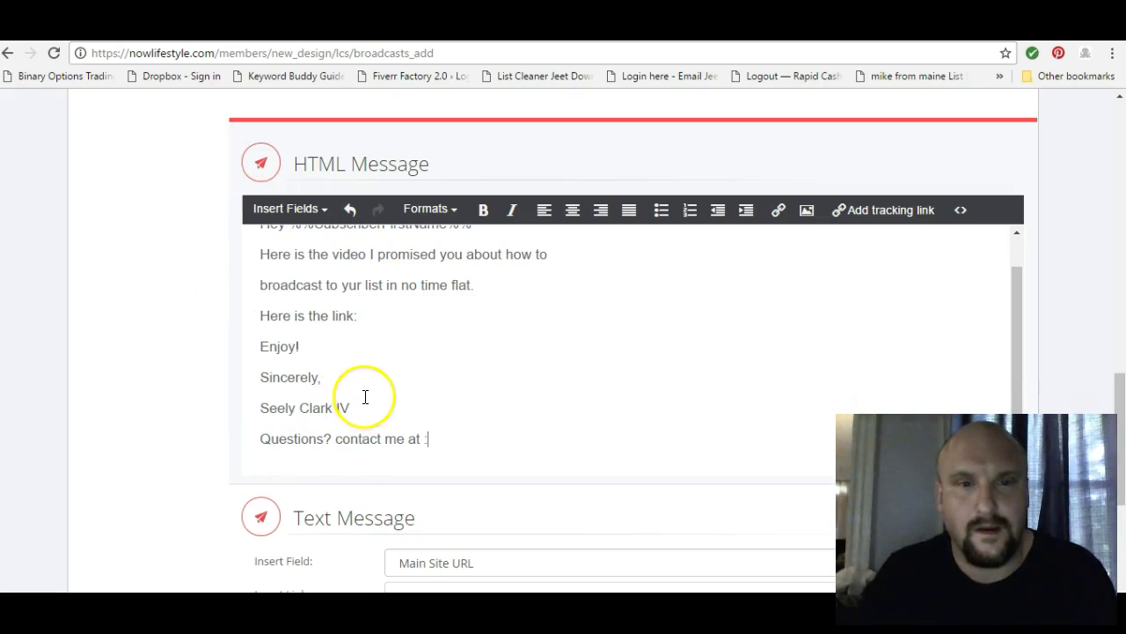
- Replace the line "Here is the link:" in the message with "Click the link"
scroll(365, 396, up, 1)
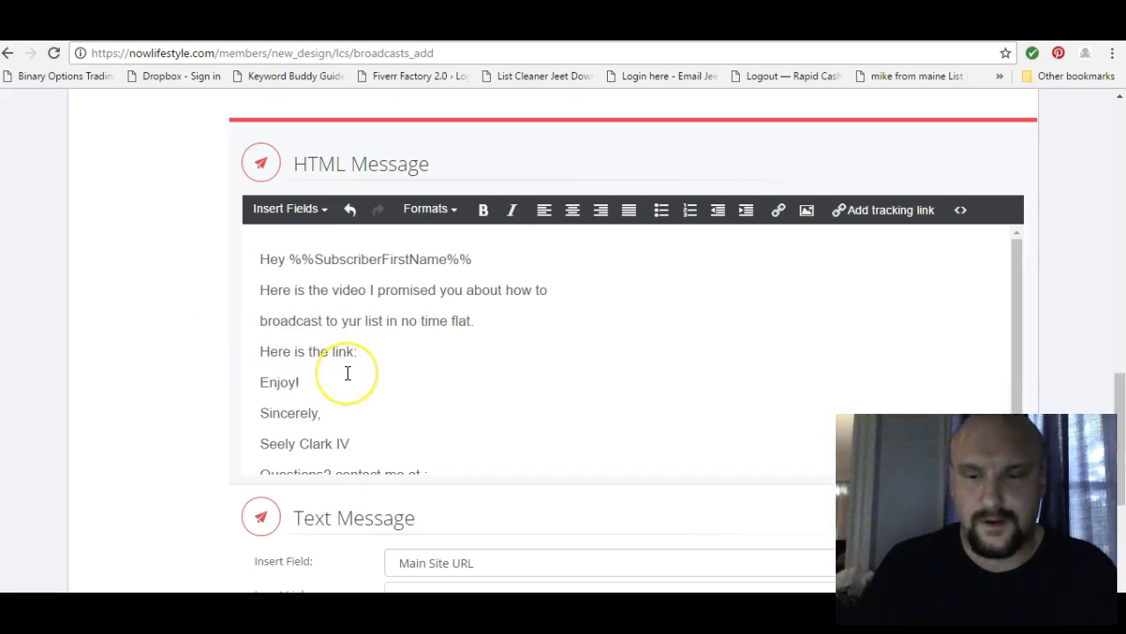
key(BackSpace)
key(BackSpace)
key(BackSpace)
key(BackSpace)
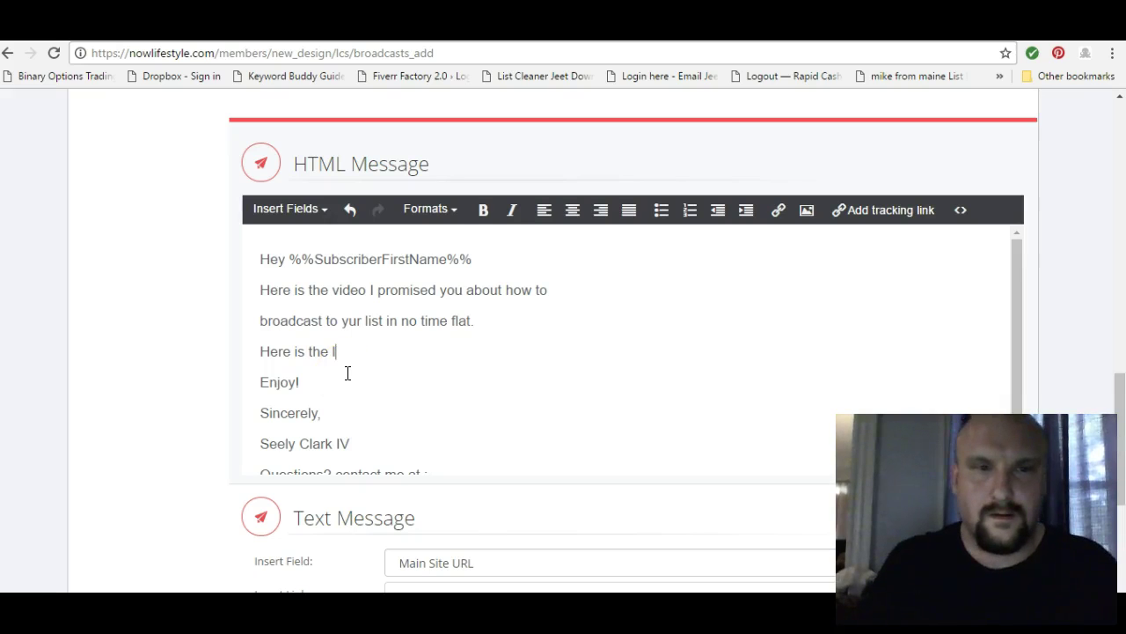
key(BackSpace)
key(BackSpace)
key(BackSpace)
key(BackSpace)
key(BackSpace)
key(BackSpace)
key(BackSpace)
key(BackSpace)
key(BackSpace)
key(BackSpace)
key(BackSpace)
key(BackSpace)
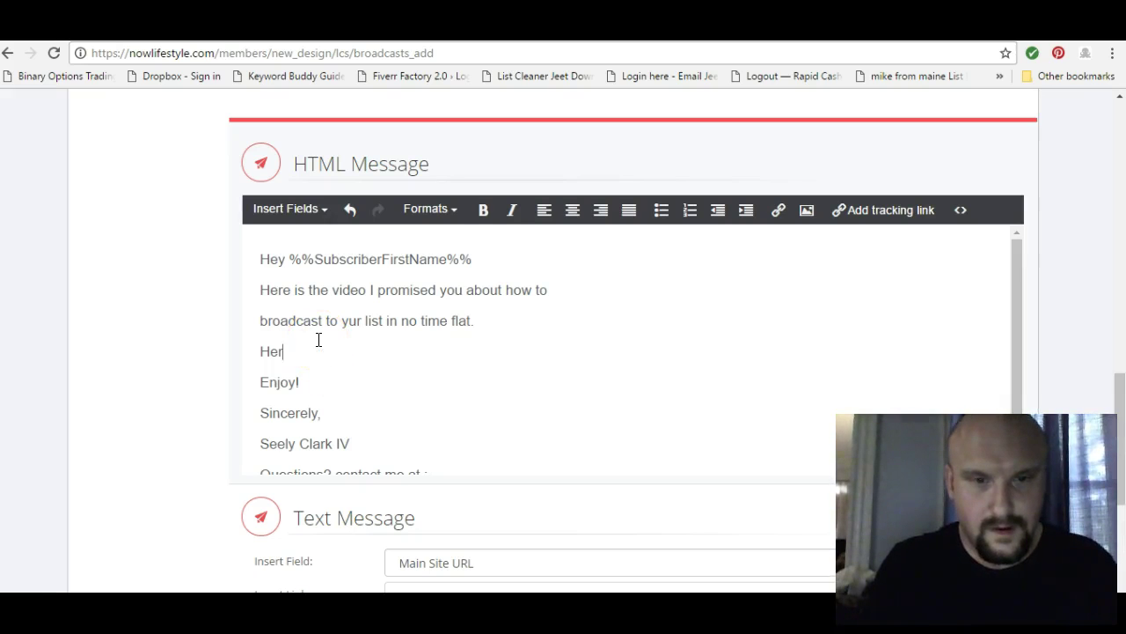
text(Click the link)
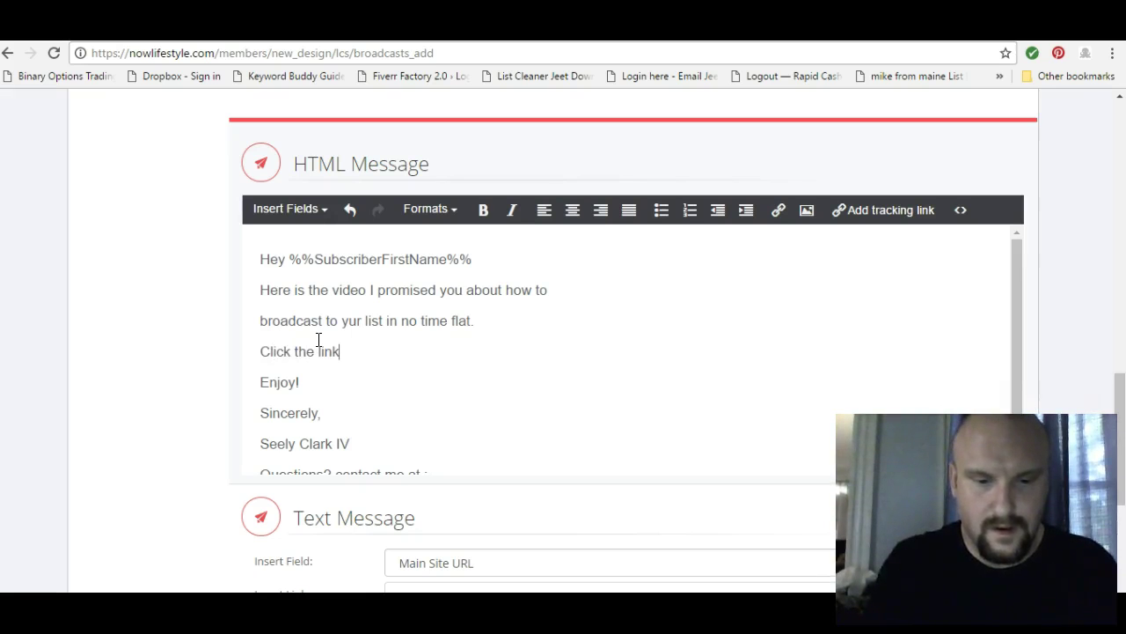
- Replace the line "Click the link" in the HTML message with "To learn how click the link HERE"
key(BackSpace)
key(BackSpace)
key(BackSpace)
key(BackSpace)
key(BackSpace)
key(BackSpace)
key(BackSpace)
key(BackSpace)
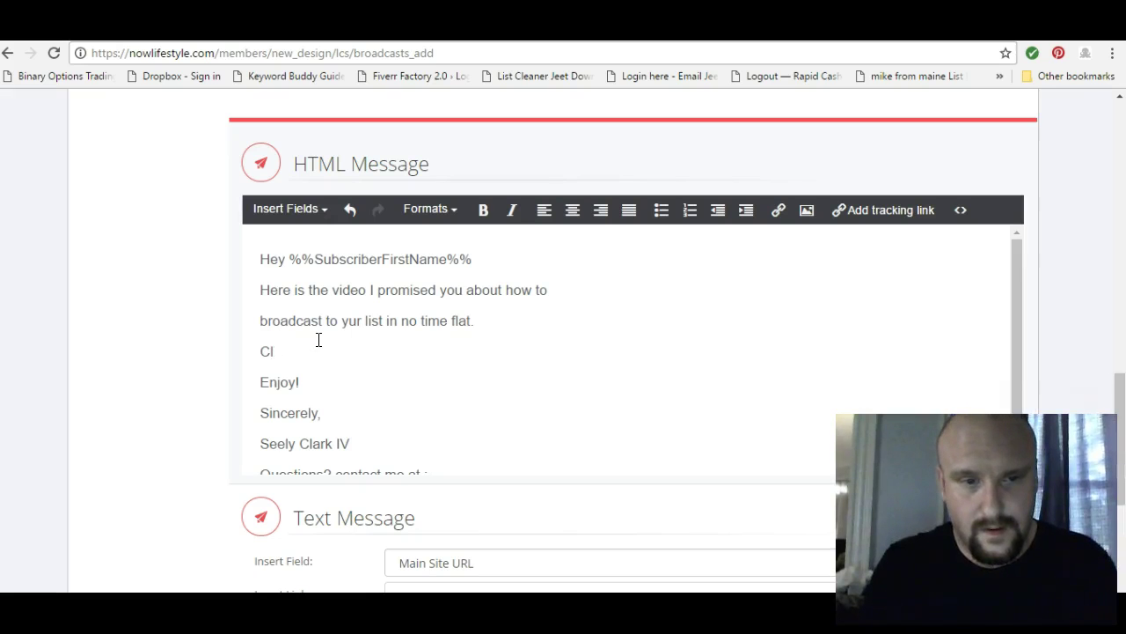
key(BackSpace)
text(To )
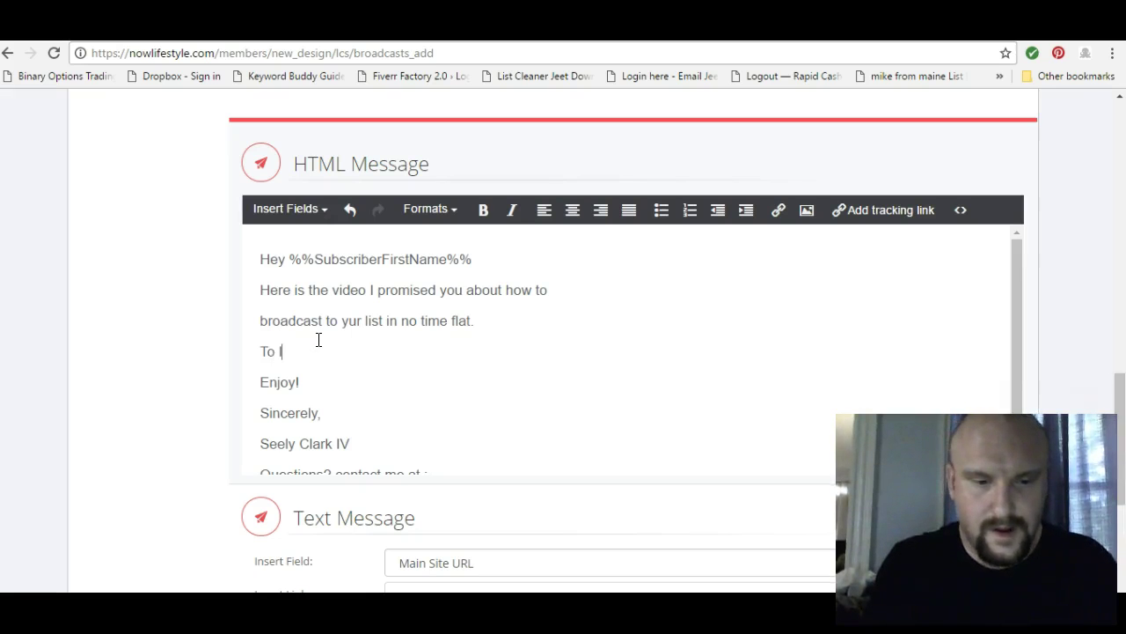
text(learn how)
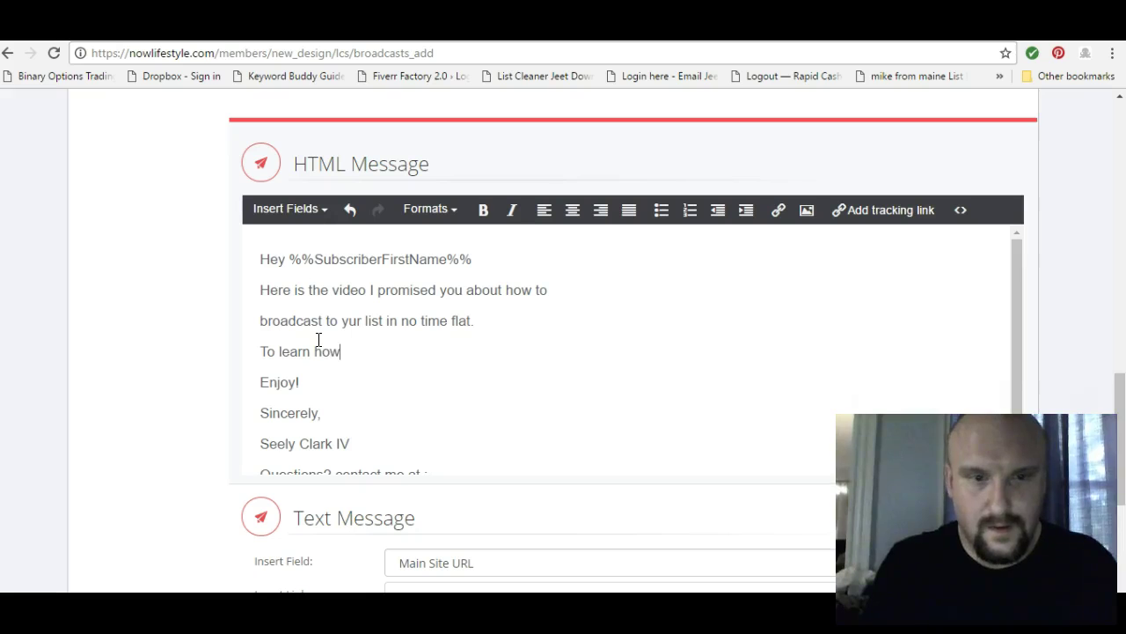
text( click the link HERE)
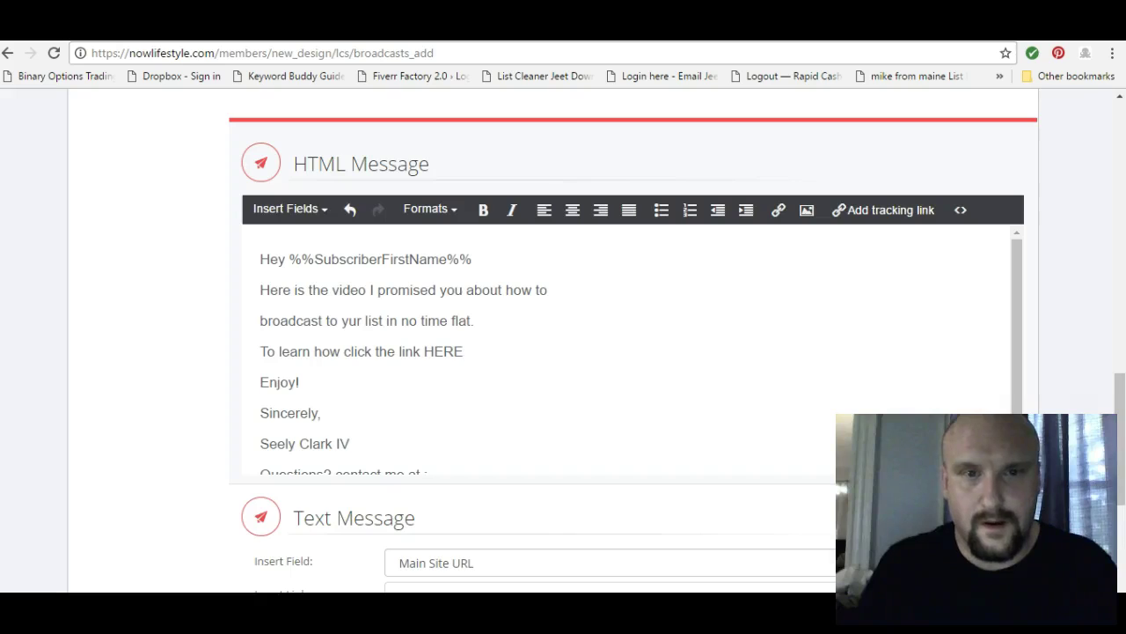
- Switch to The Conversion Pros and copy the tiny link for the youtu.be redirect URL, then return to the broadcast message
click(113, 34)
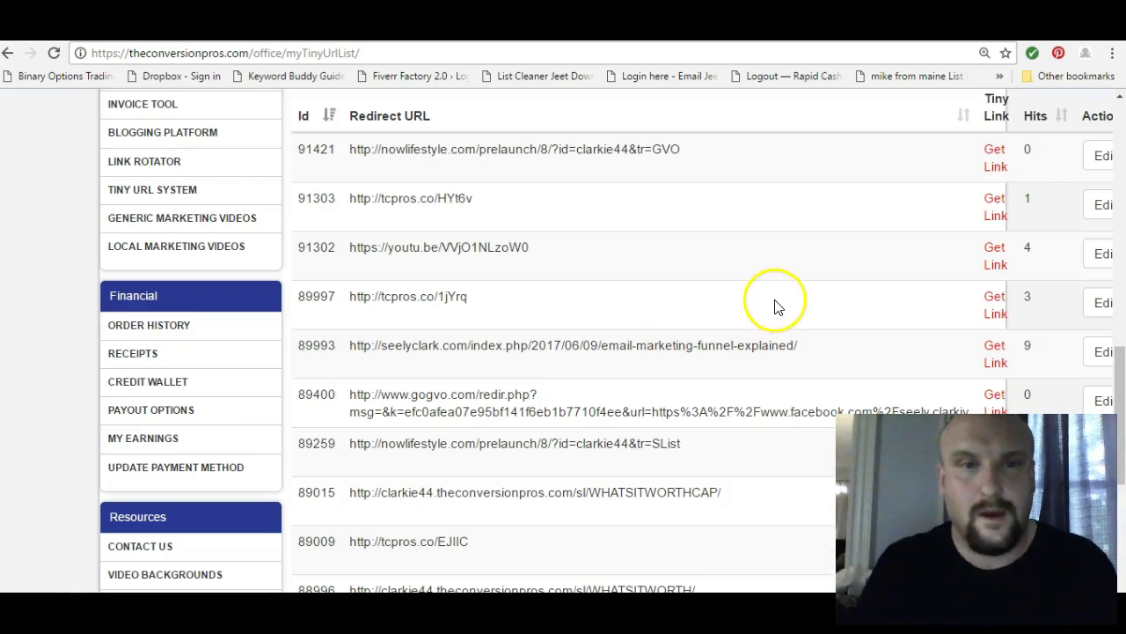
click(996, 257)
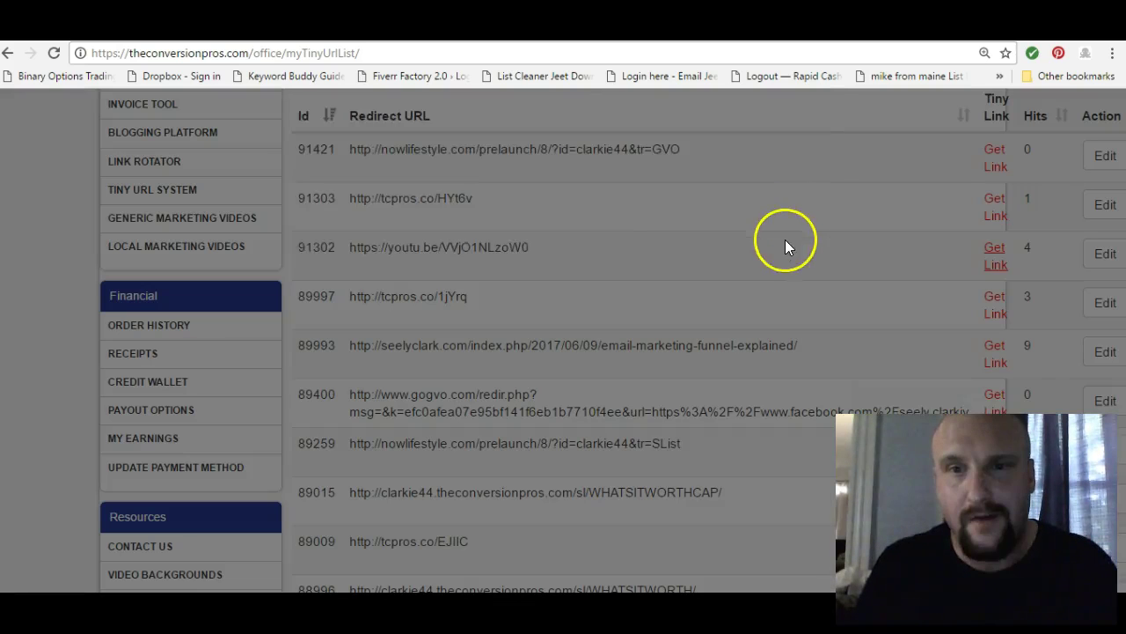
click(706, 260)
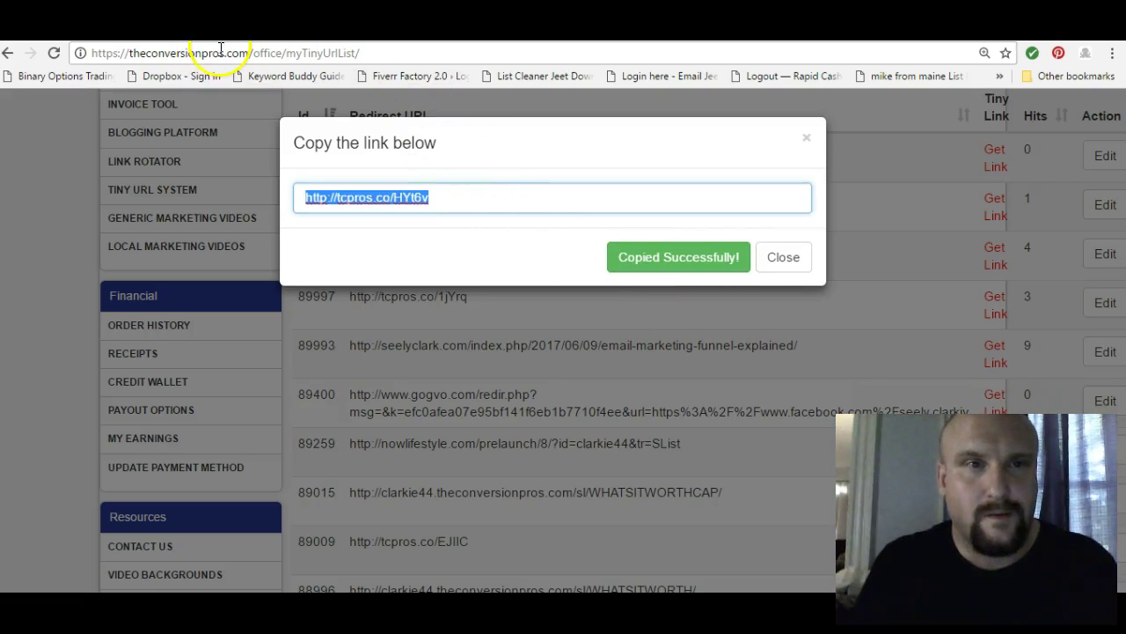
key(Escape)
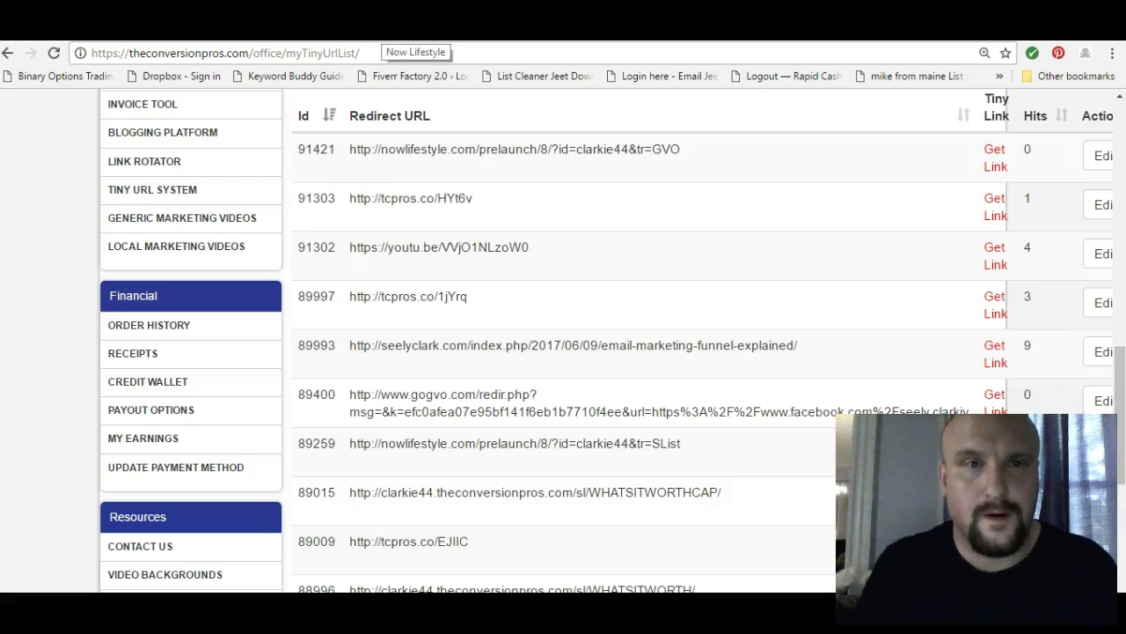
key(ctrl+Tab)
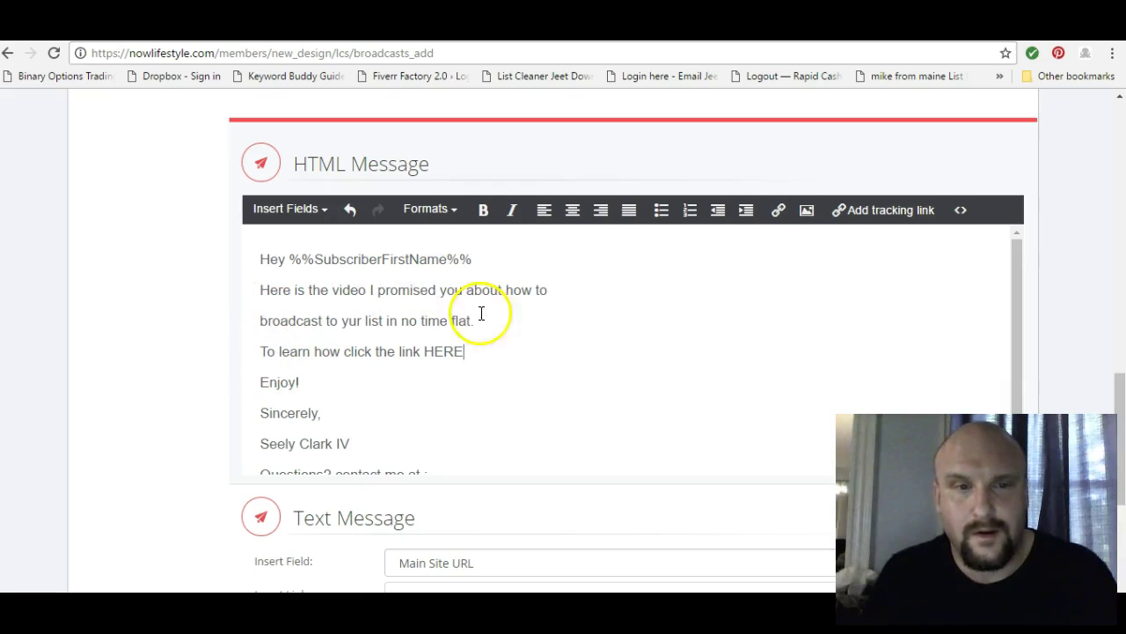
- Correct the misspelled word "yur" to "your" in the HTML message
click(353, 321)
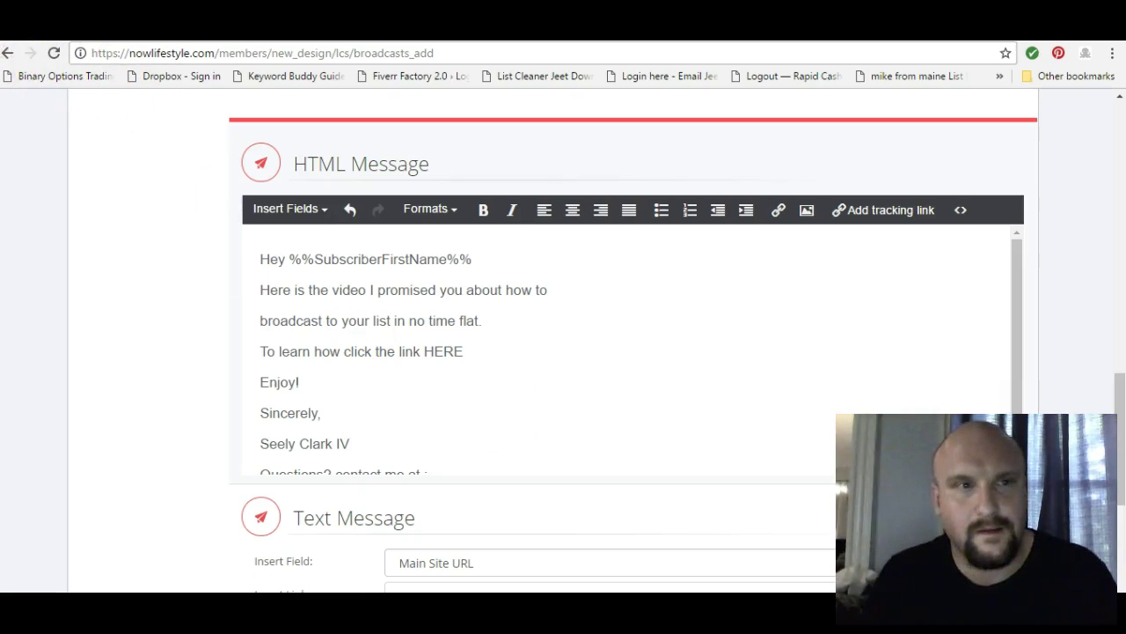
click(105, 34)
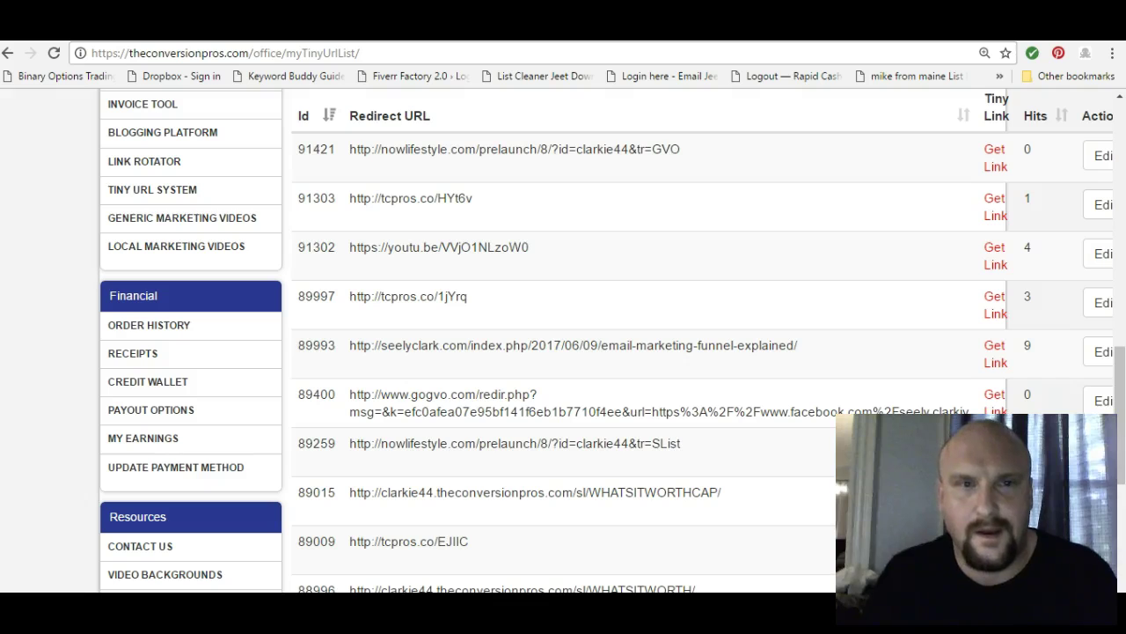
key(ctrl+Tab)
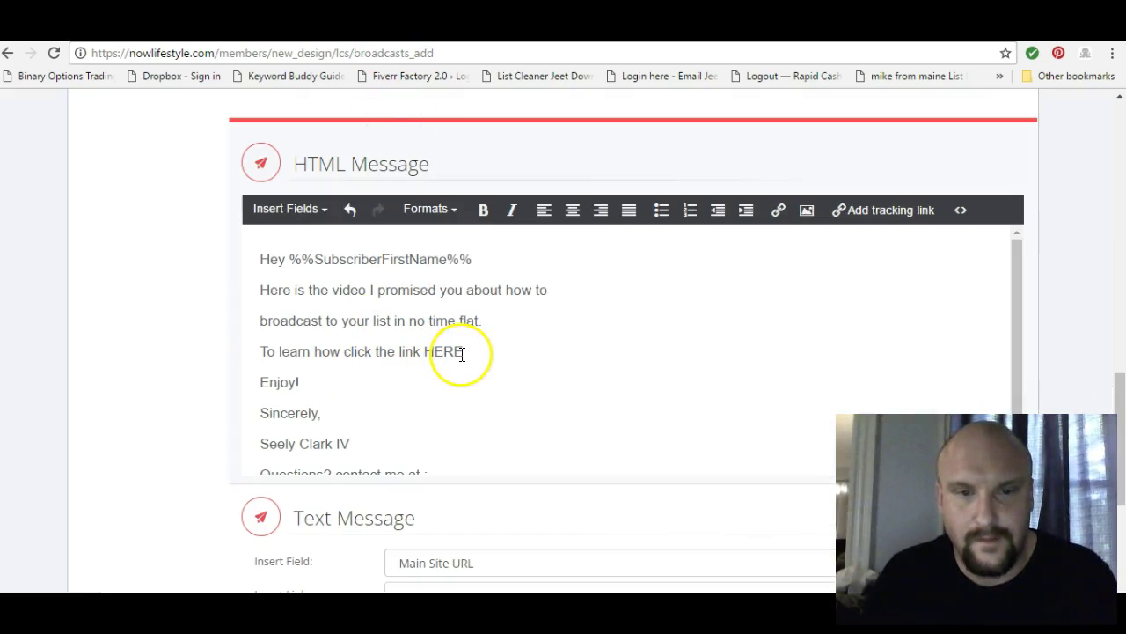
drag(464, 354, 435, 349)
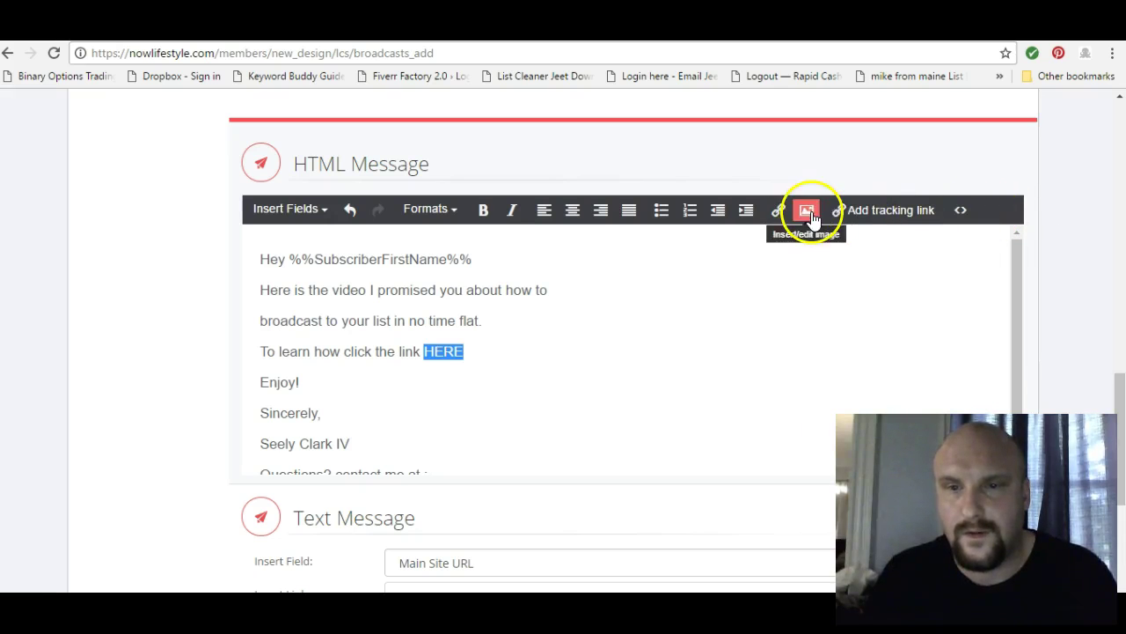
click(755, 215)
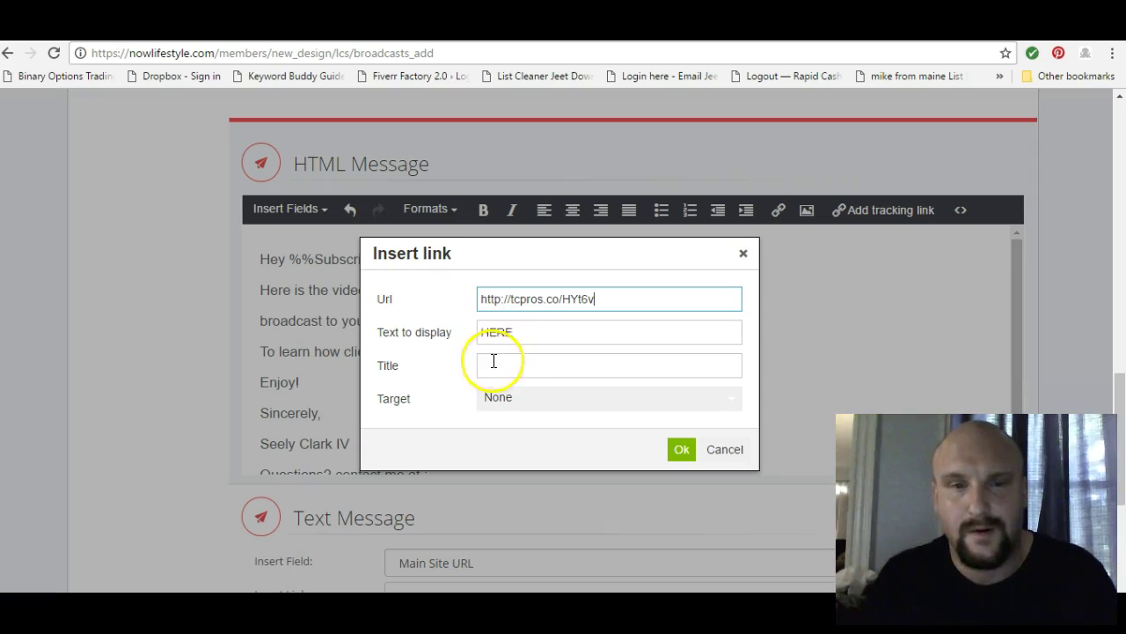
click(503, 406)
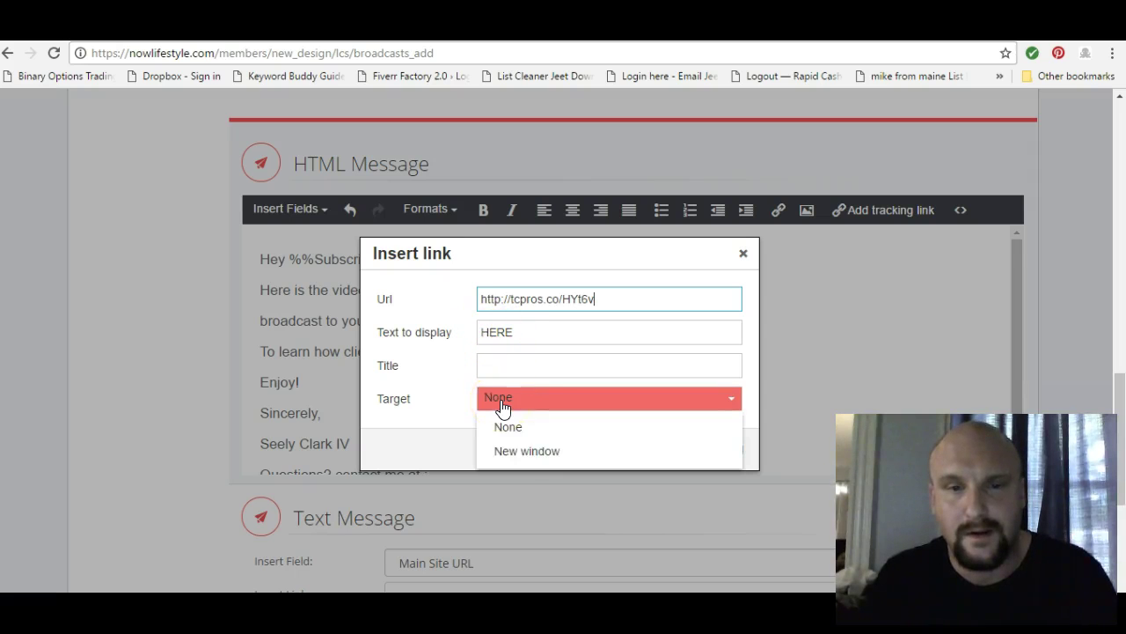
click(522, 453)
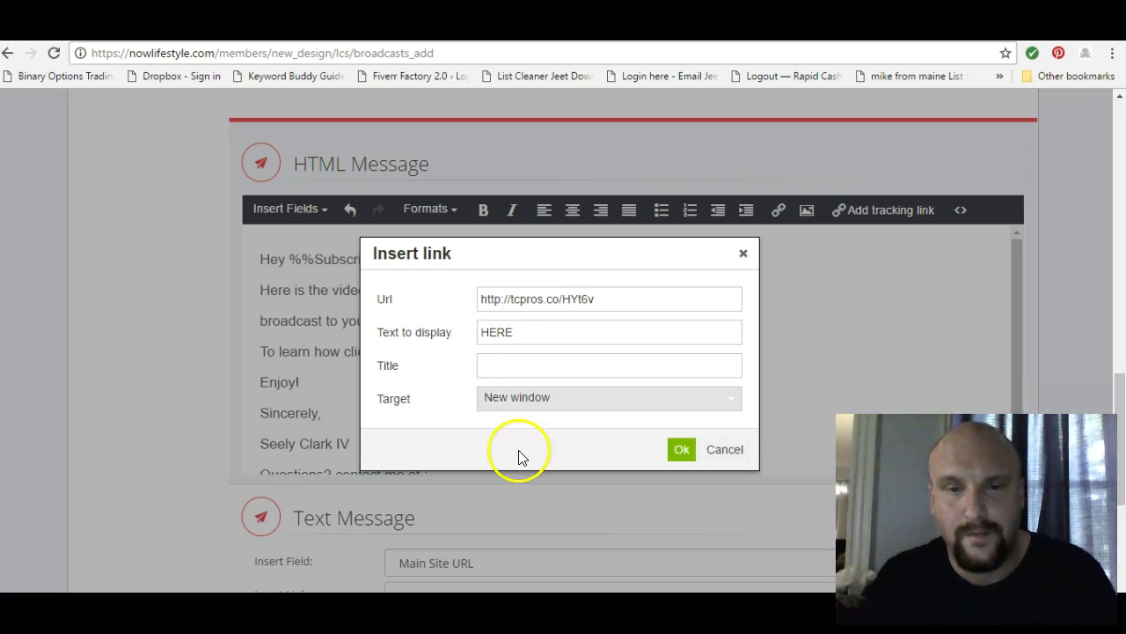
click(681, 452)
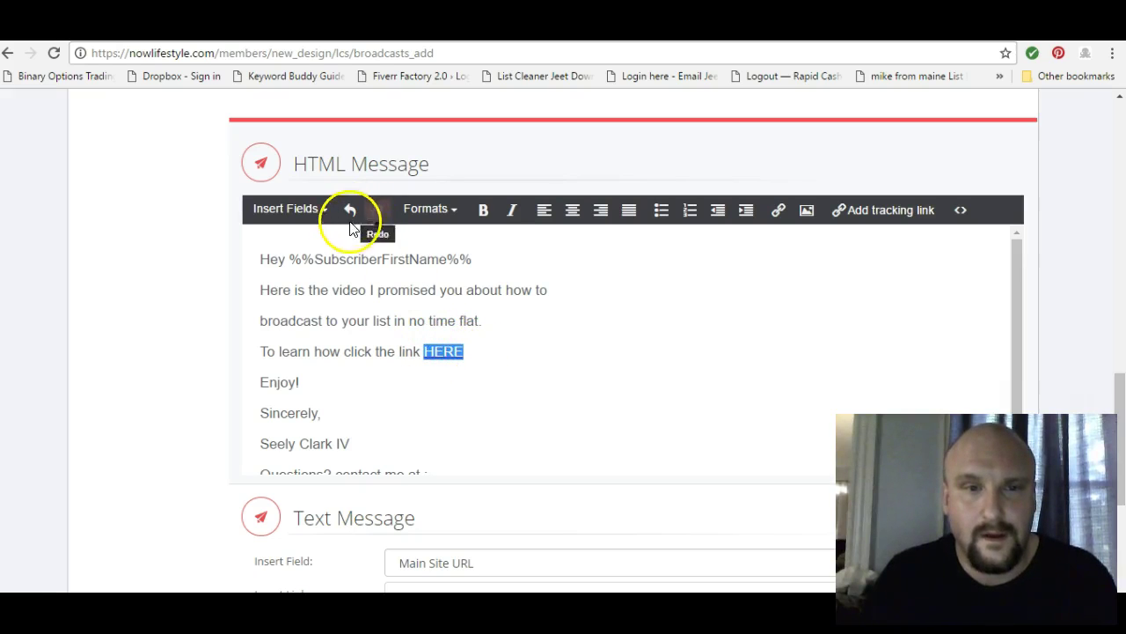
click(483, 211)
click(493, 352)
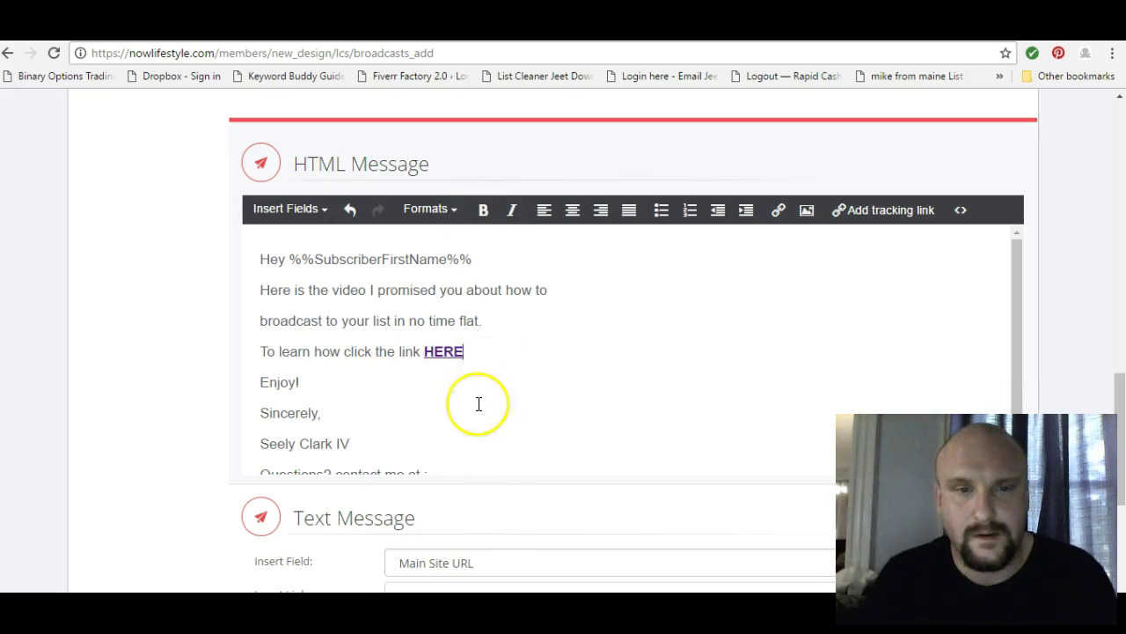
- Copy the entire HTML message, from the greeting to the contact line, and paste it into the empty text message
scroll(465, 333, down, 3)
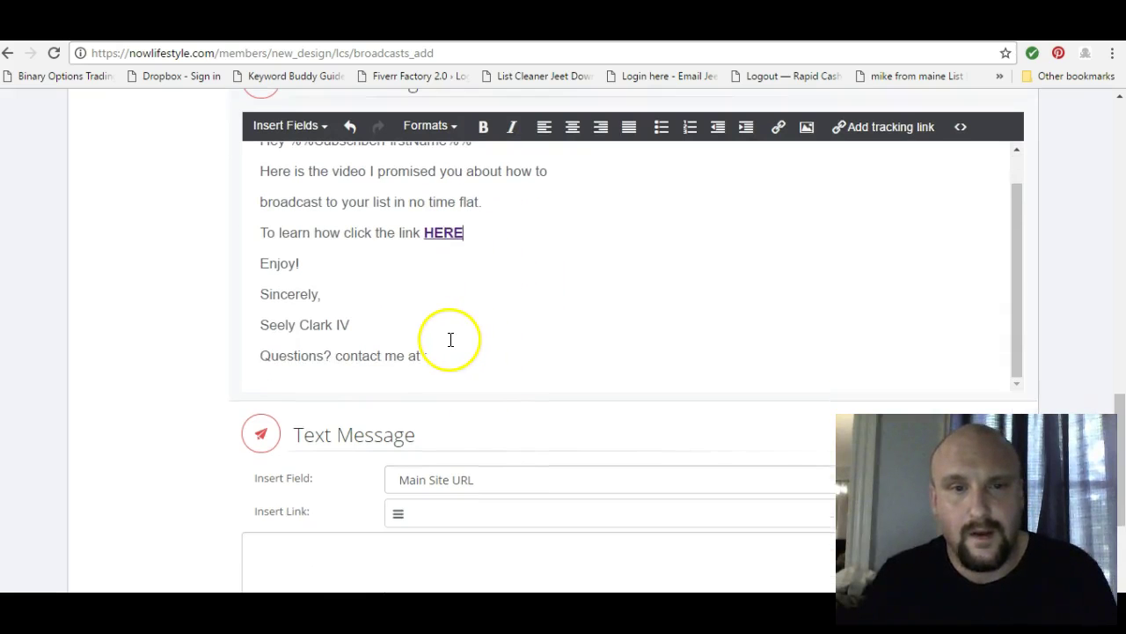
scroll(443, 329, down, 2)
scroll(442, 299, up, 2)
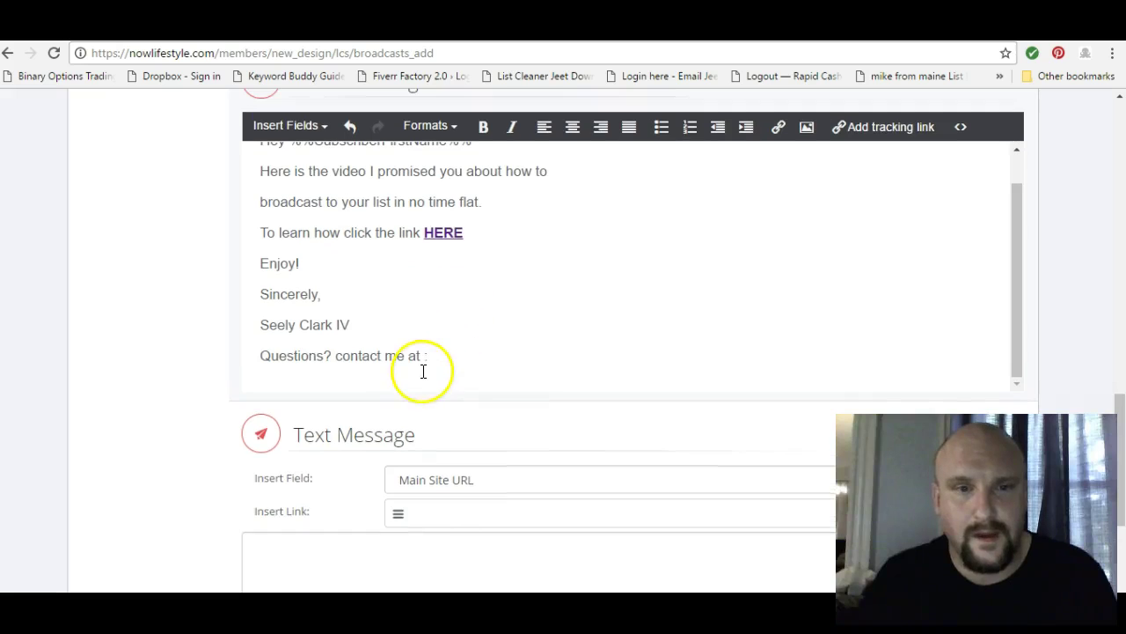
scroll(429, 370, up, 1)
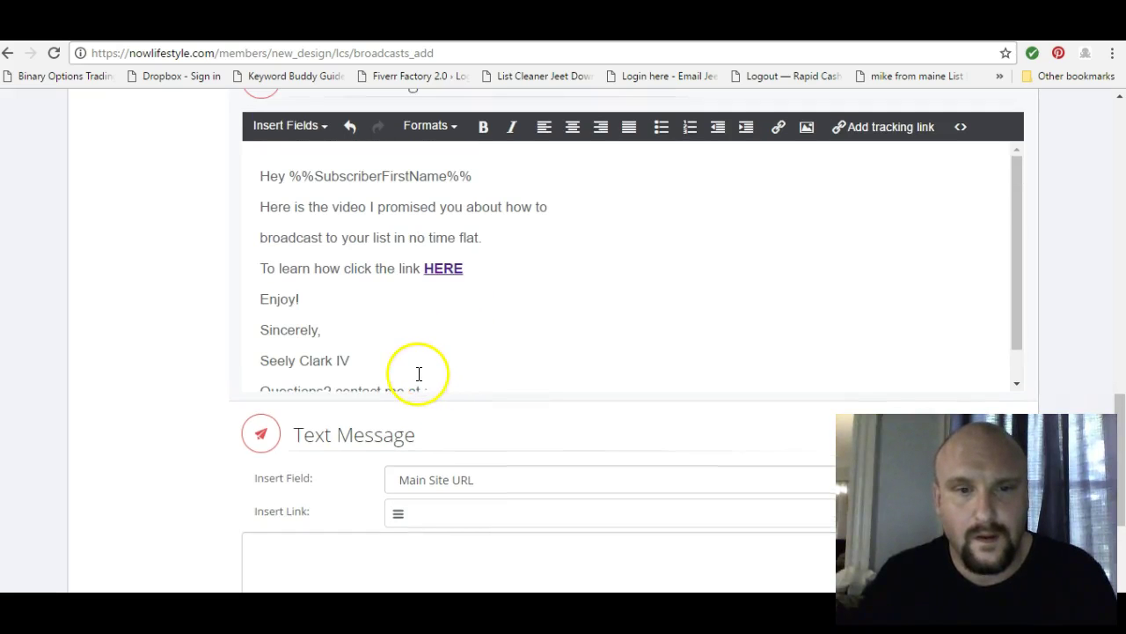
scroll(419, 378, down, 1)
drag(423, 352, 249, 127)
key(ctrl+c)
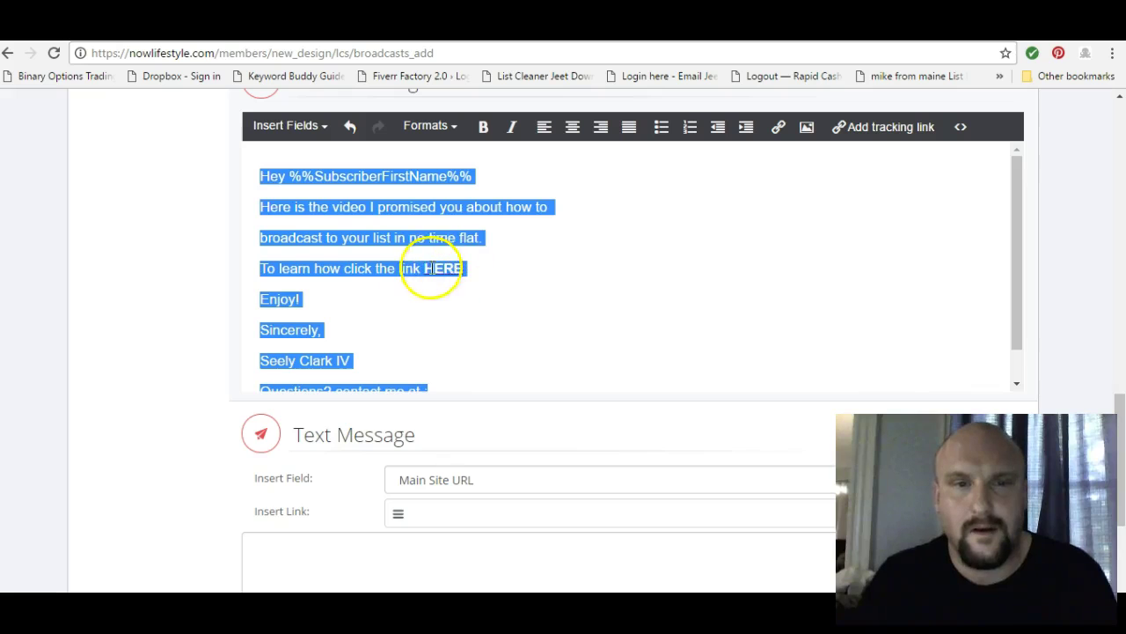
scroll(394, 196, up, 2)
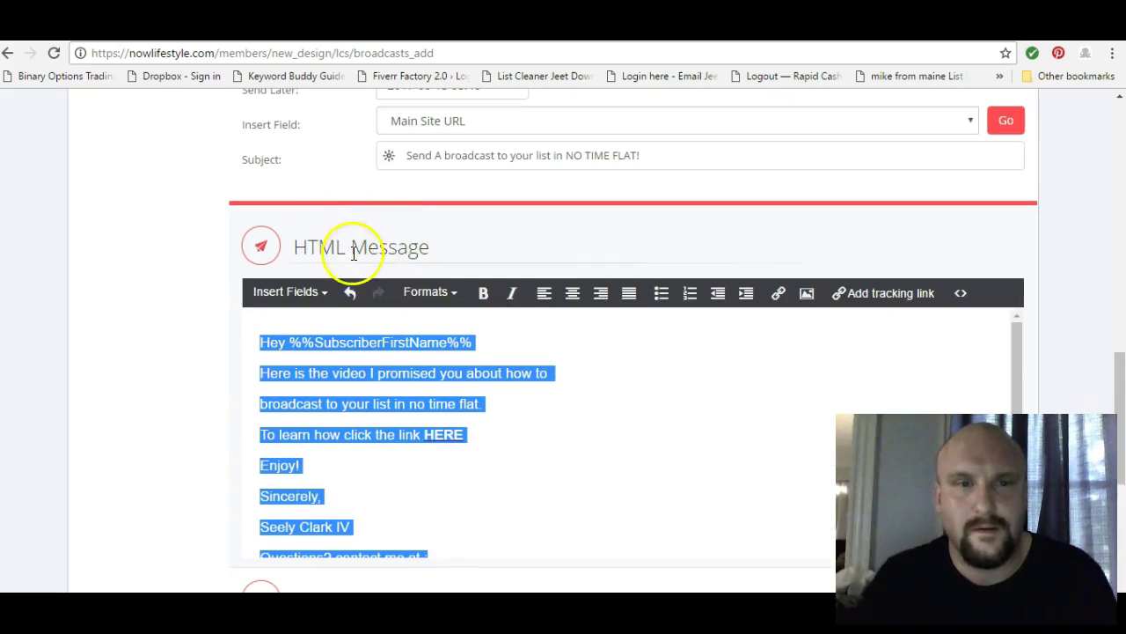
scroll(356, 260, down, 5)
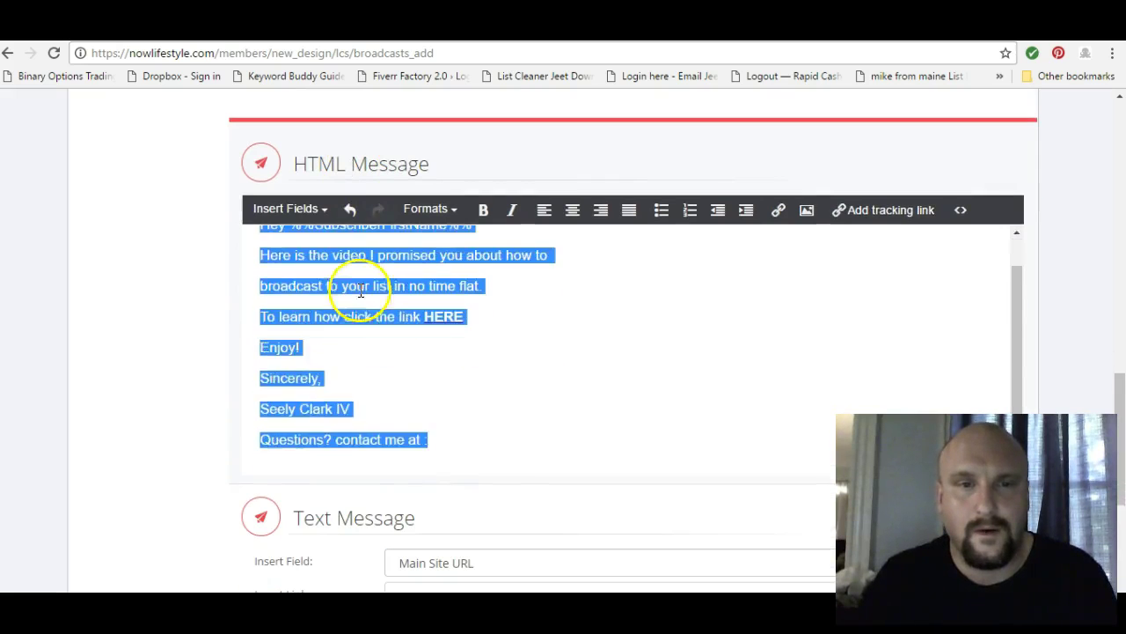
click(432, 286)
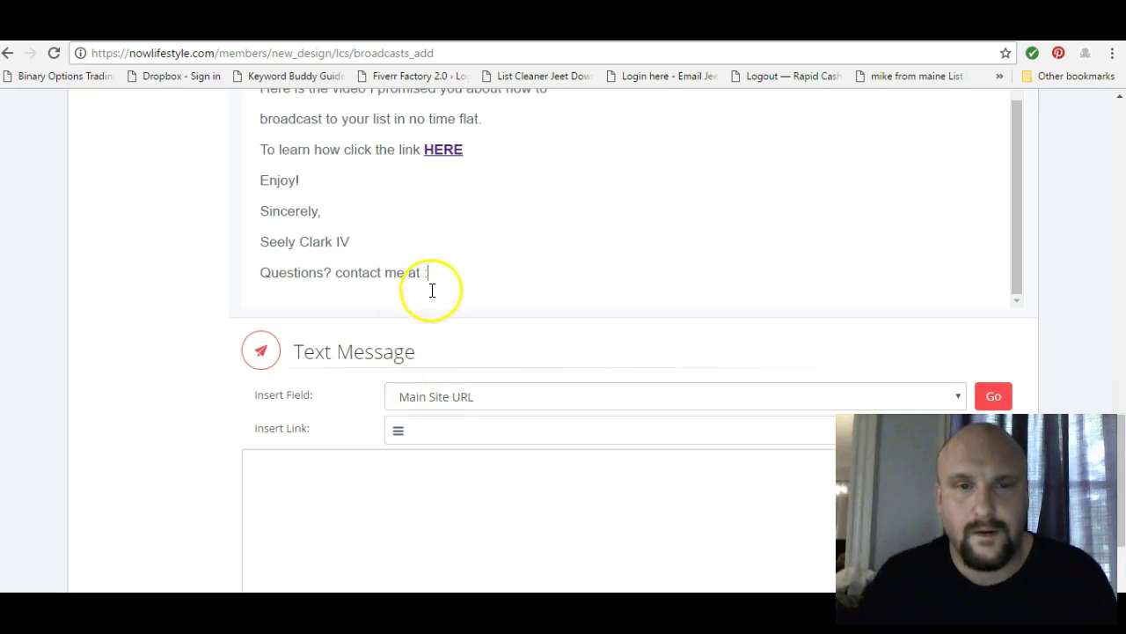
scroll(333, 400, down, 3)
click(315, 282)
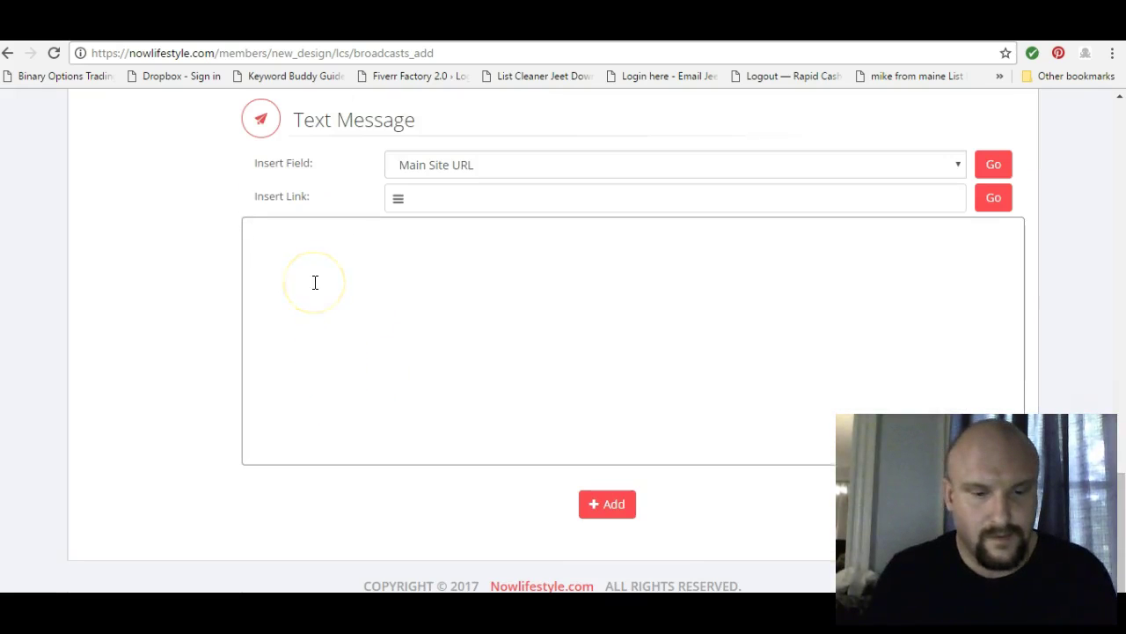
key(ctrl+v)
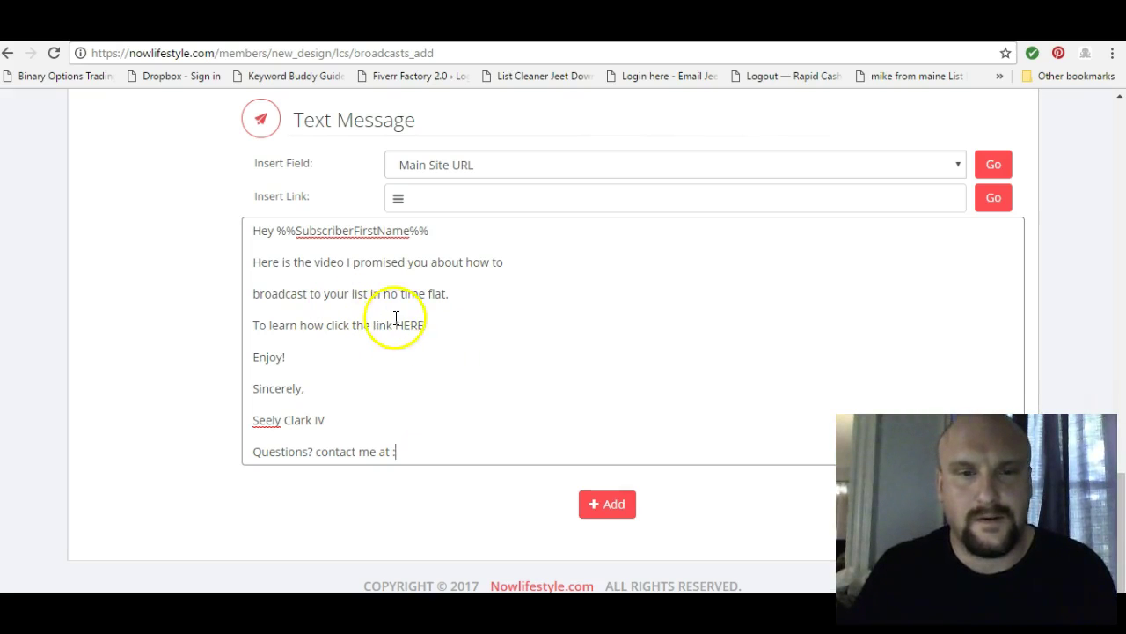
click(423, 324)
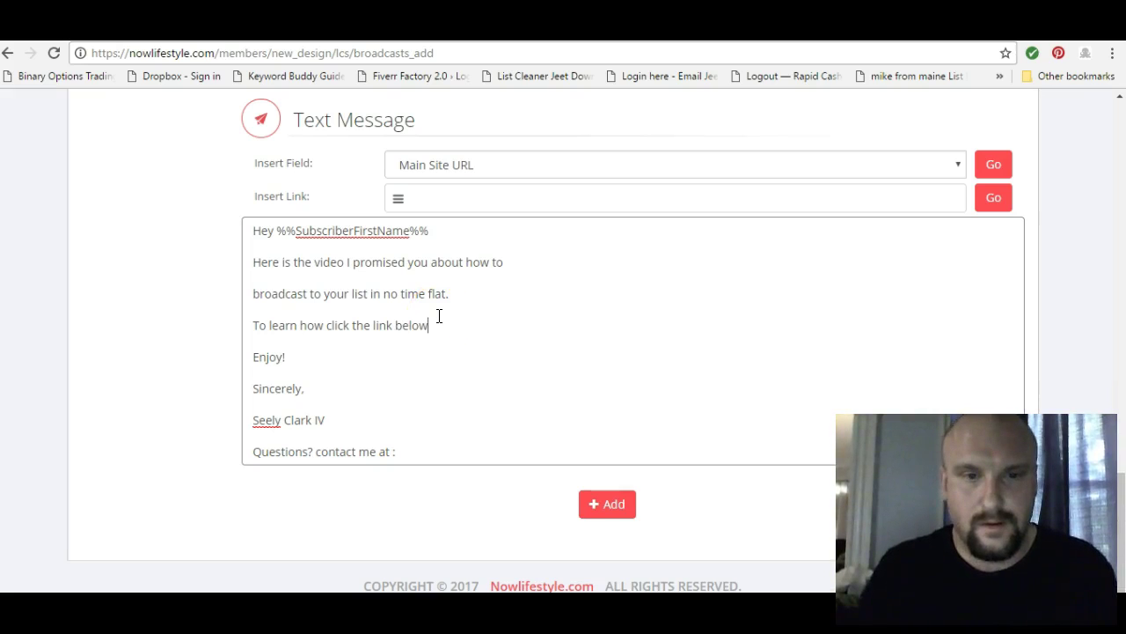
key(Return)
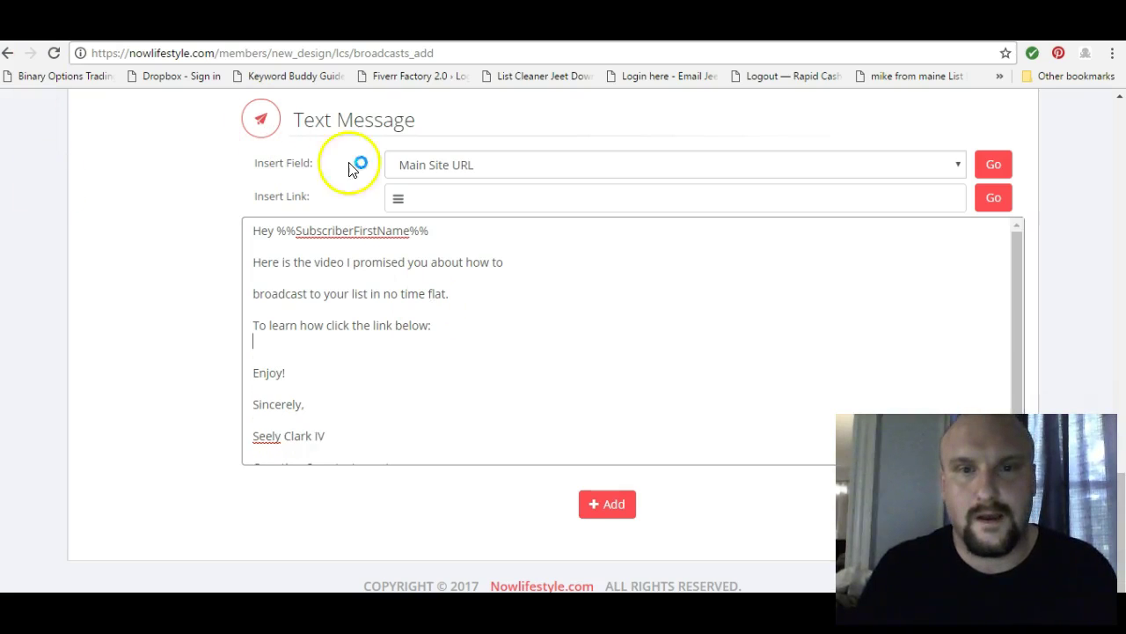
key(ctrl+Tab)
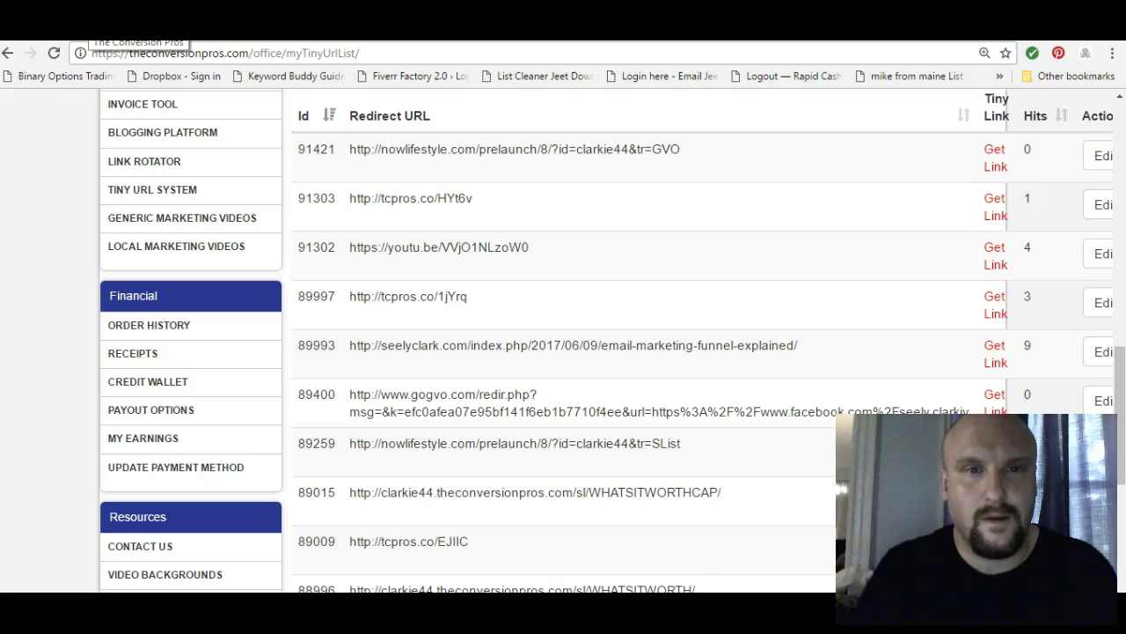
click(997, 255)
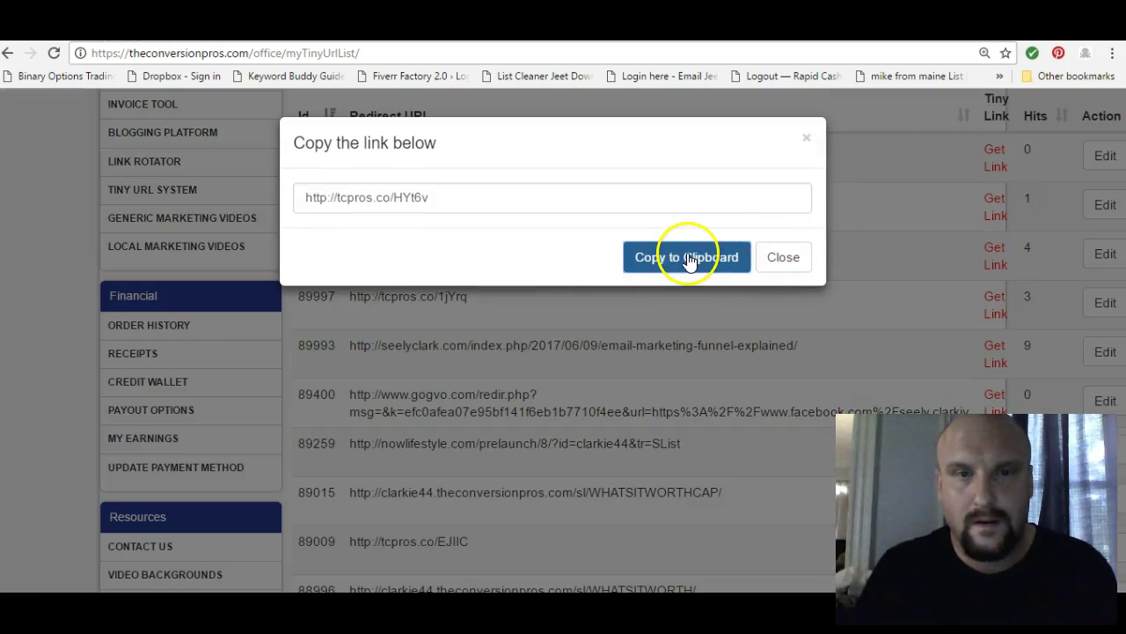
click(687, 257)
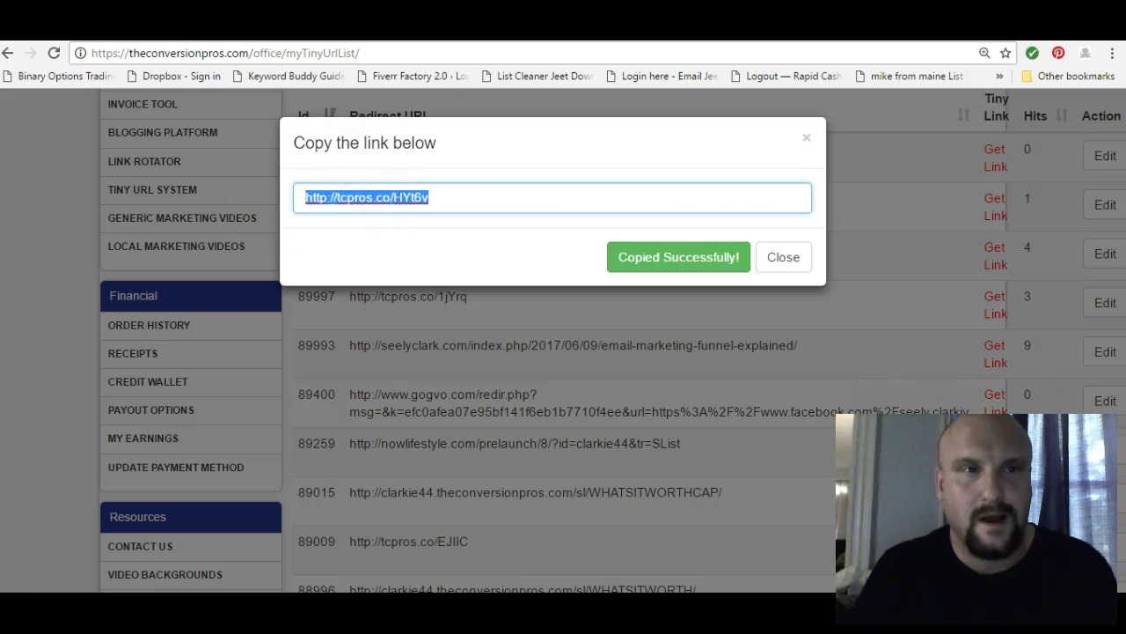
key(Escape)
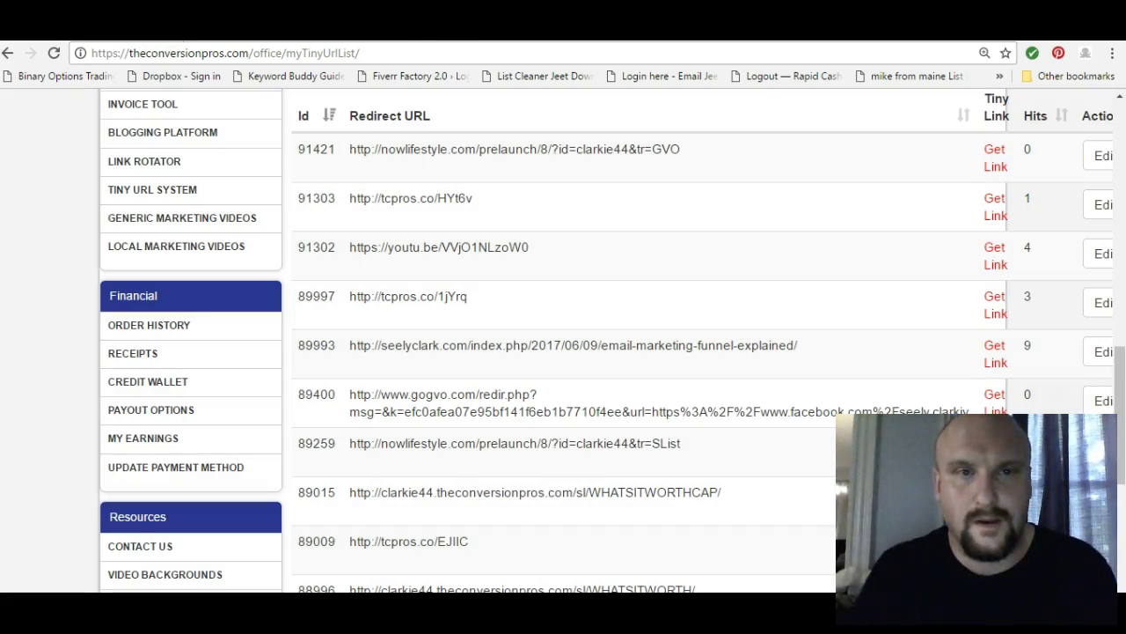
key(ctrl+Tab)
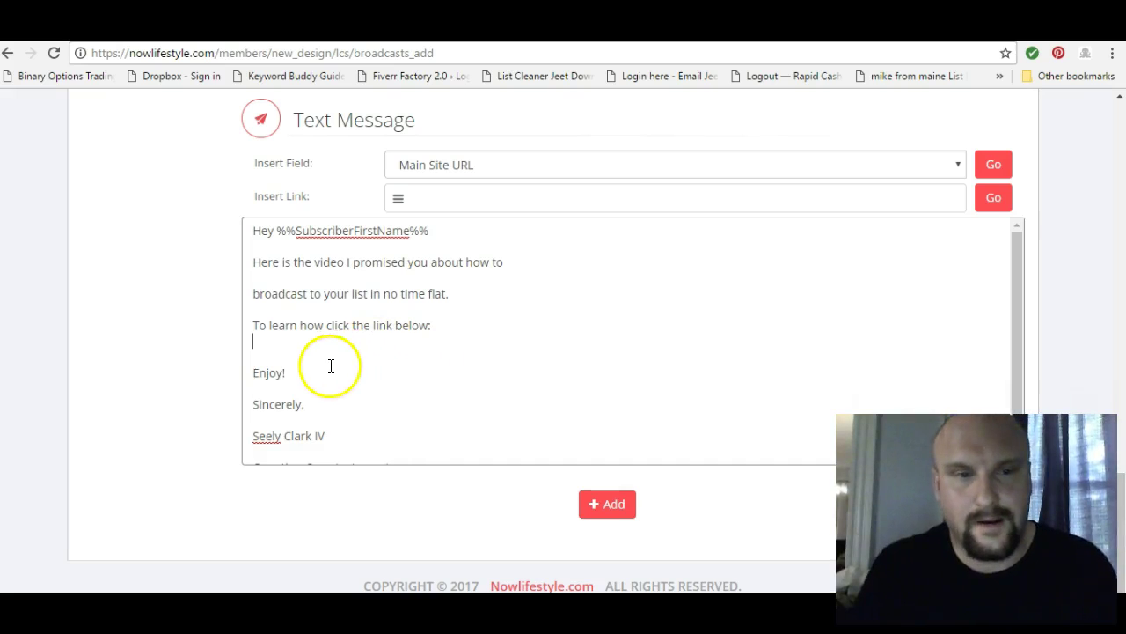
key(Return)
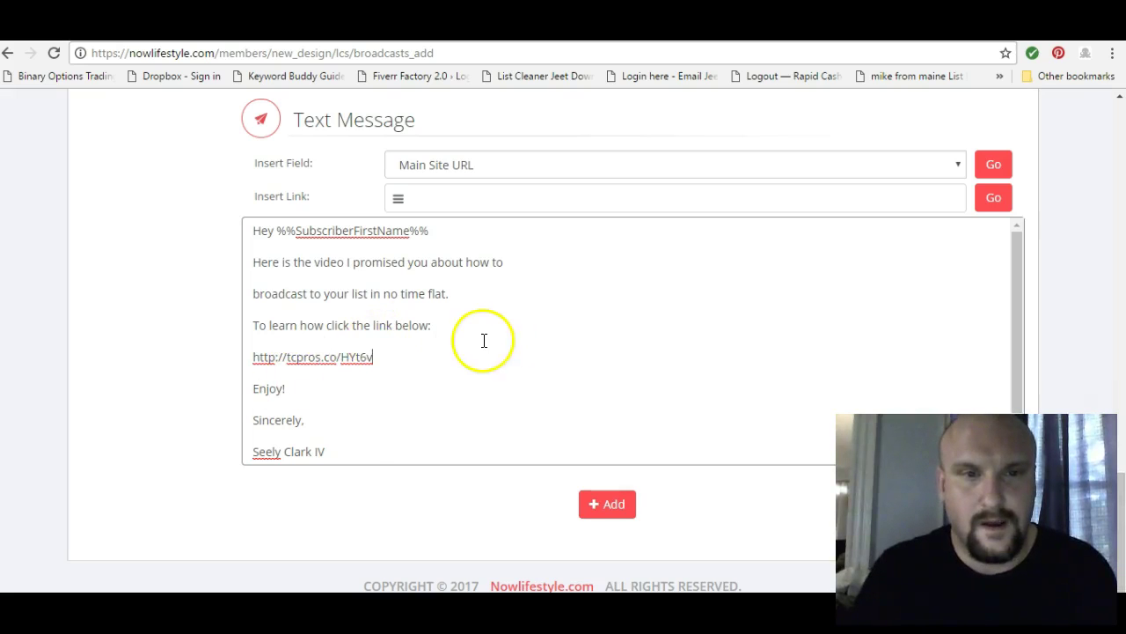
- Review the link settings of the word HERE in the HTML message and close them without changes
scroll(478, 372, up, 4)
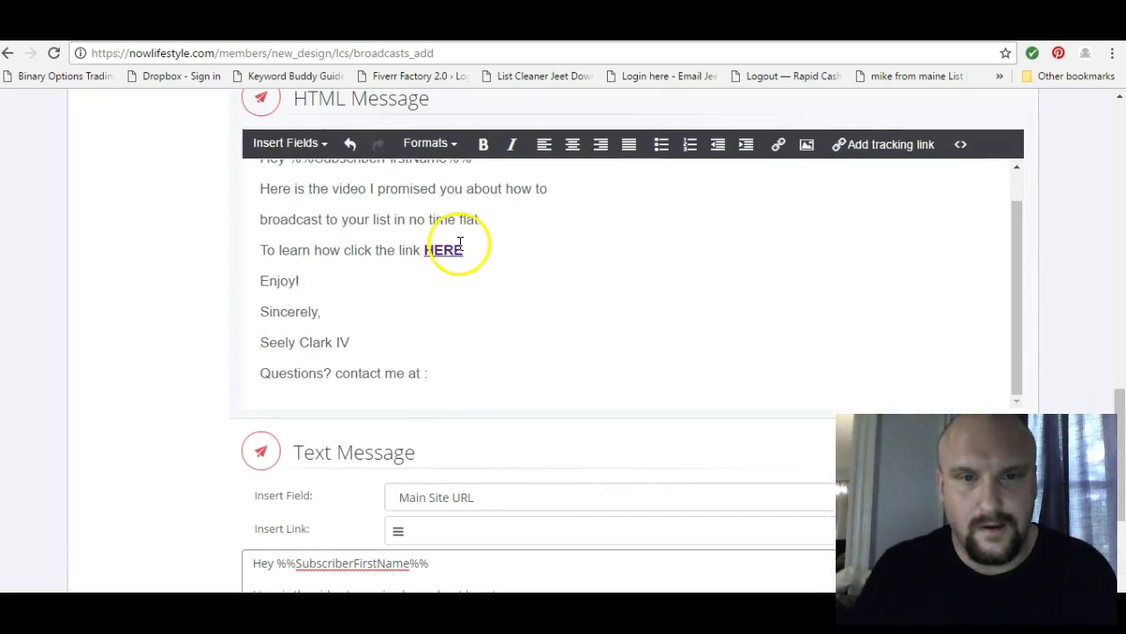
double_click(431, 249)
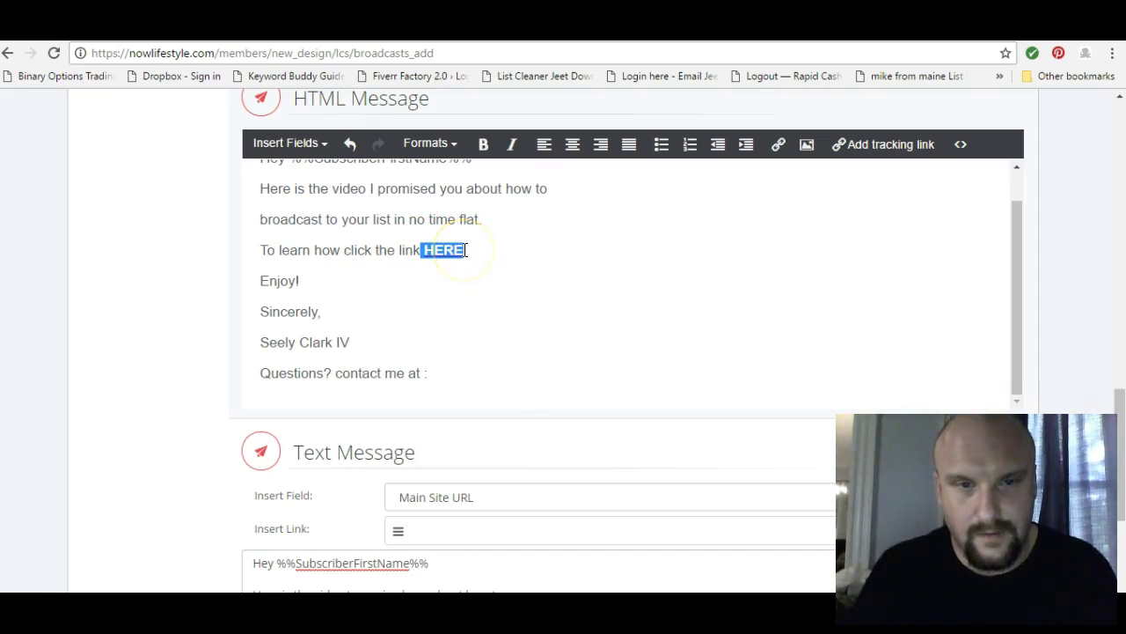
drag(445, 251, 431, 251)
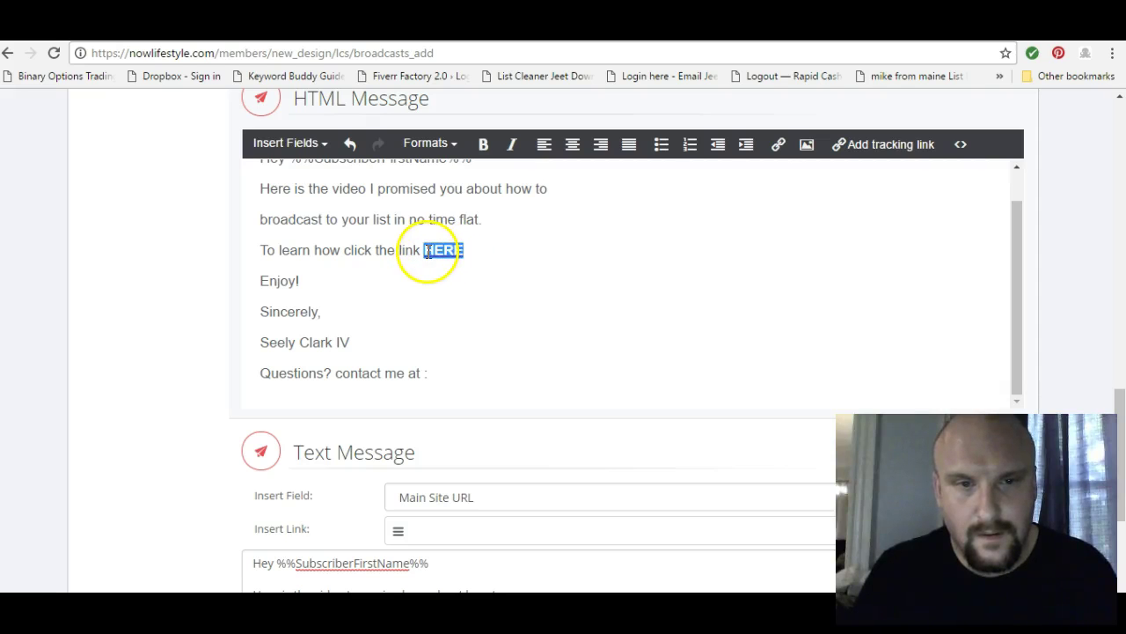
click(776, 150)
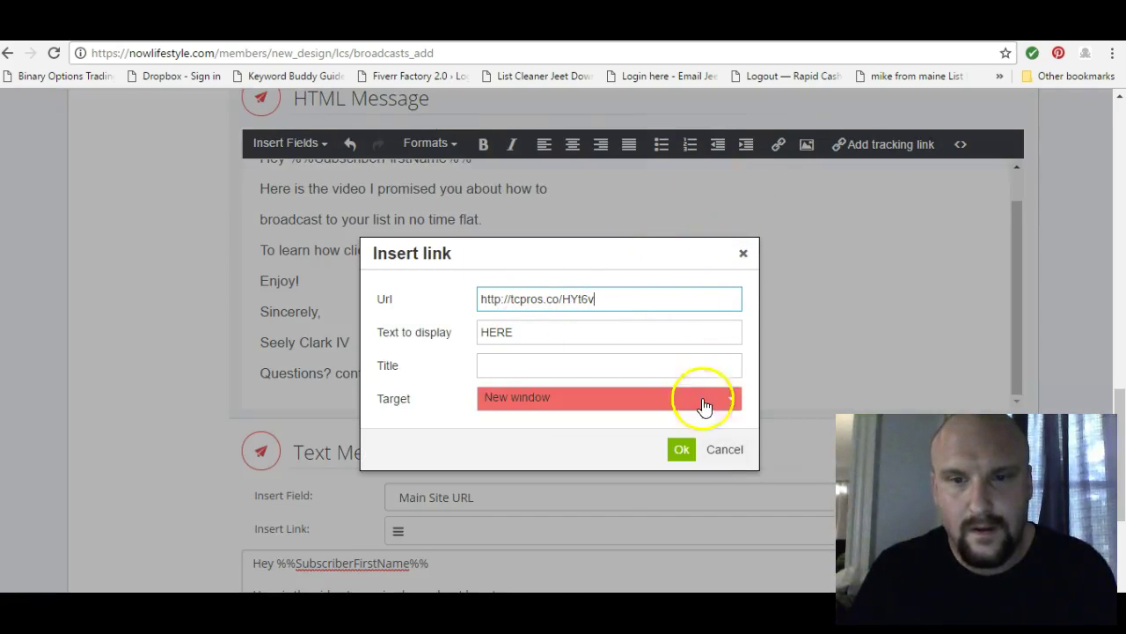
click(714, 448)
- Compare the full link written out in the text message with the linked word HERE in the HTML message
scroll(471, 379, down, 5)
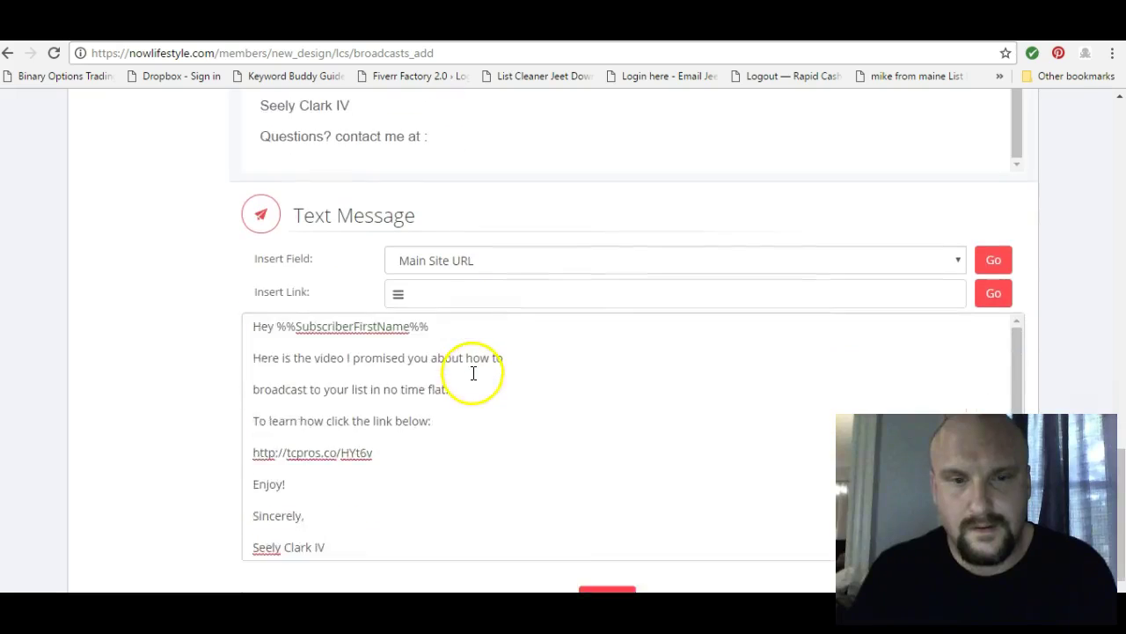
scroll(473, 373, down, 1)
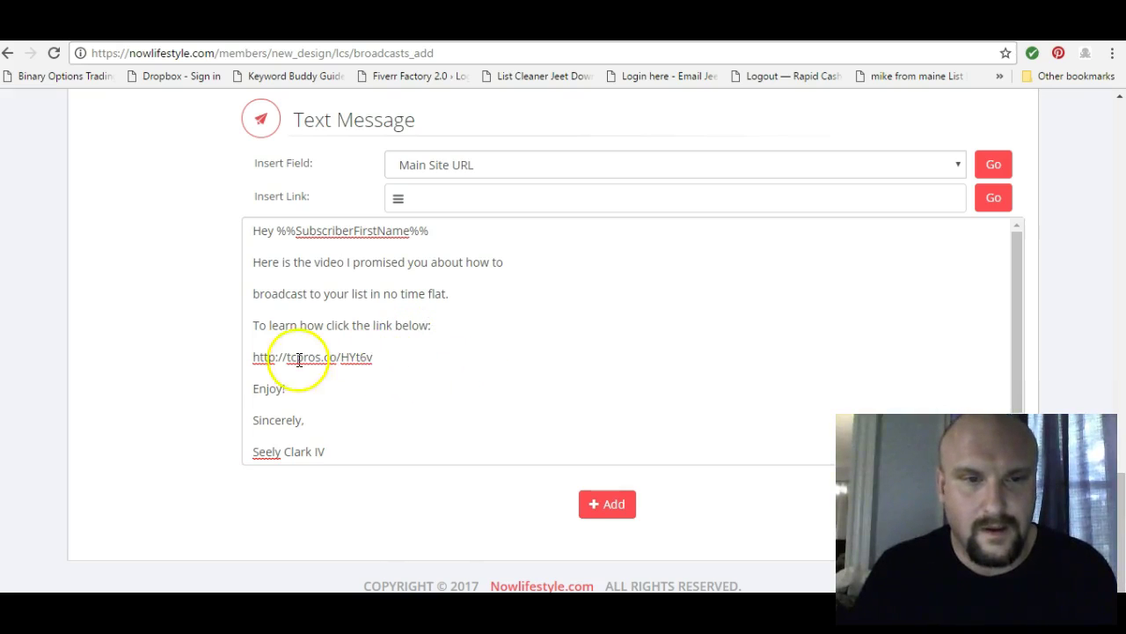
scroll(457, 370, up, 3)
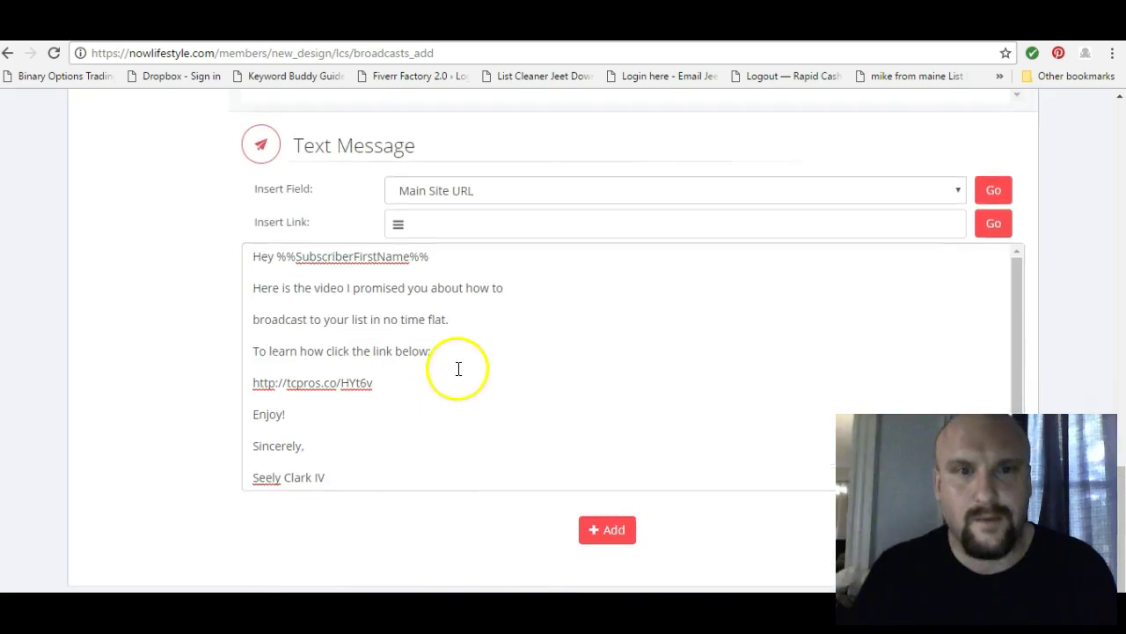
scroll(489, 379, down, 3)
scroll(493, 385, up, 5)
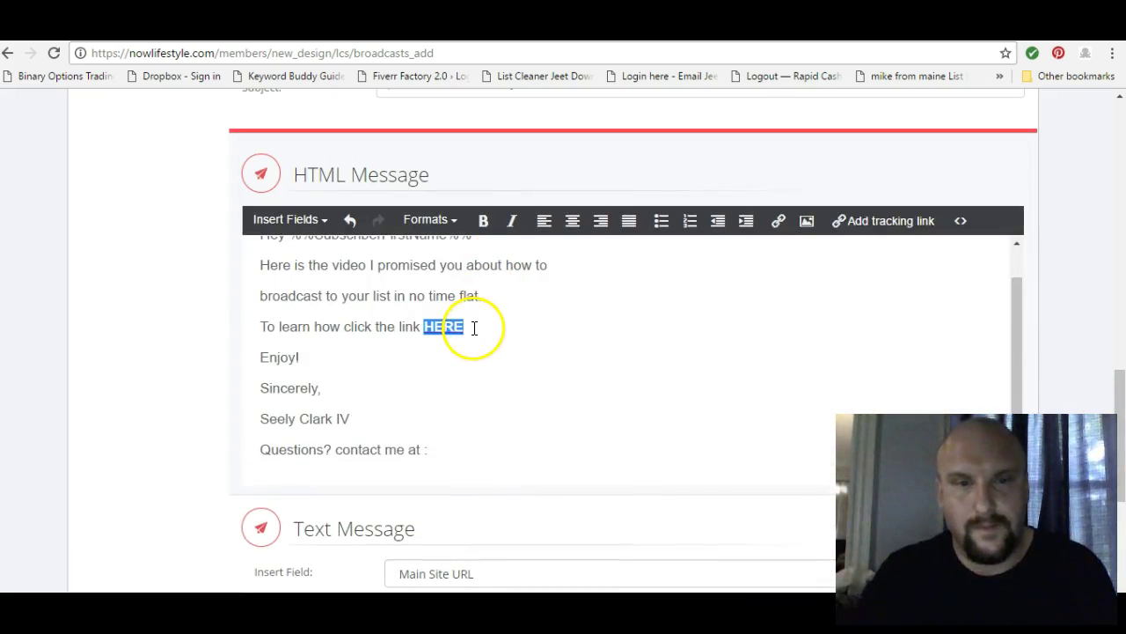
scroll(472, 325, down, 3)
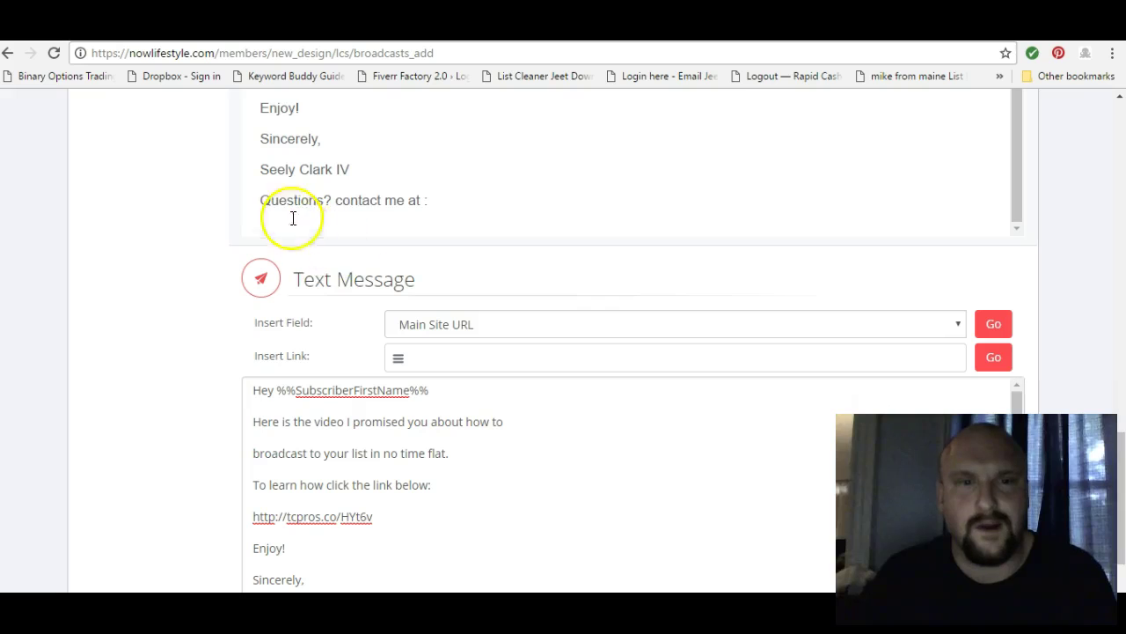
scroll(524, 440, up, 1)
scroll(524, 440, up, 2)
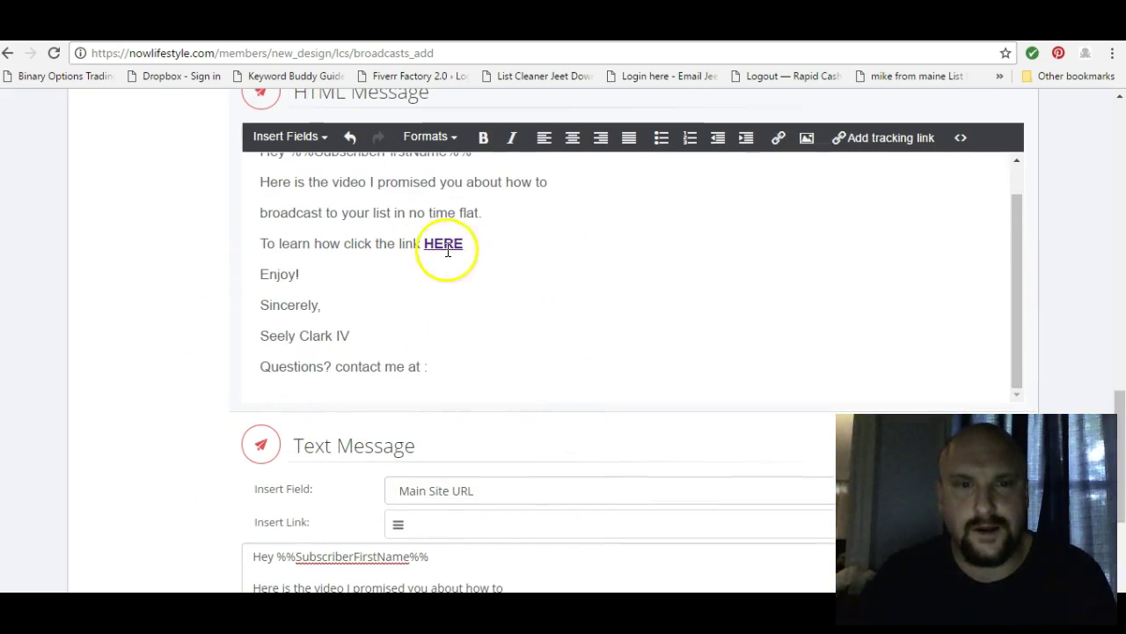
scroll(413, 260, down, 3)
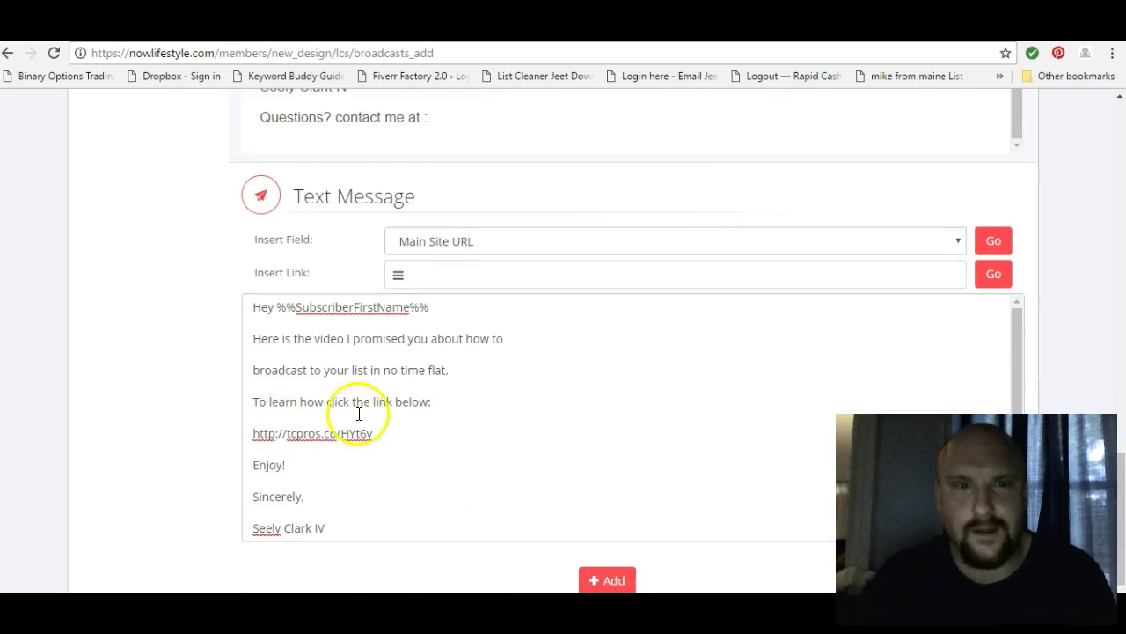
- Schedule the broadcast to be sent on 2017-06-15 at 16:00
scroll(370, 422, up, 6)
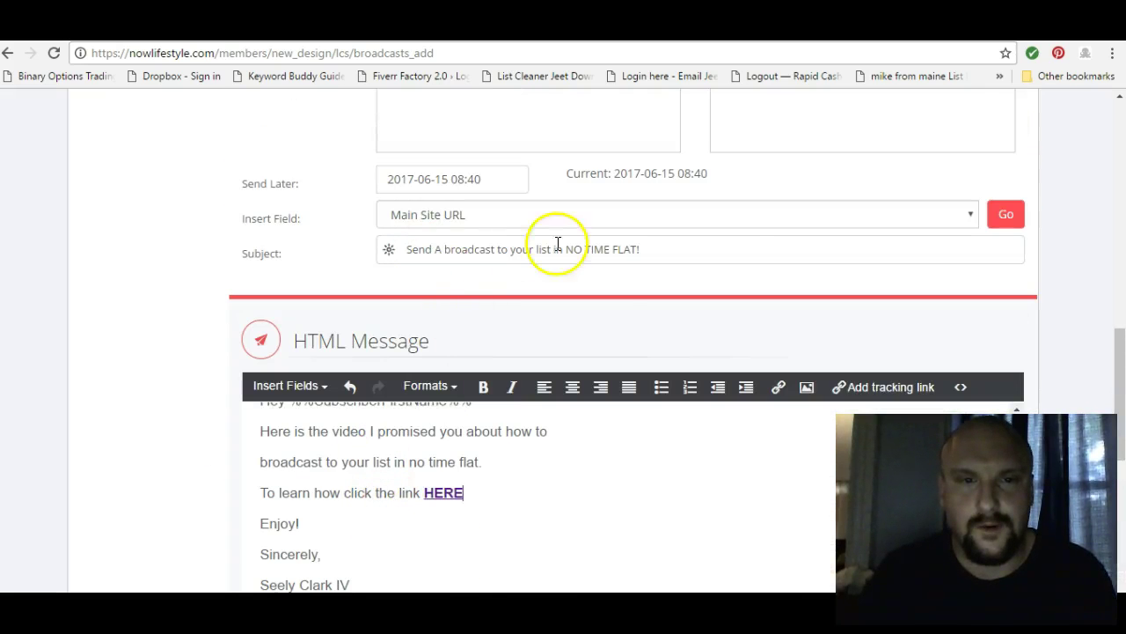
scroll(603, 281, up, 2)
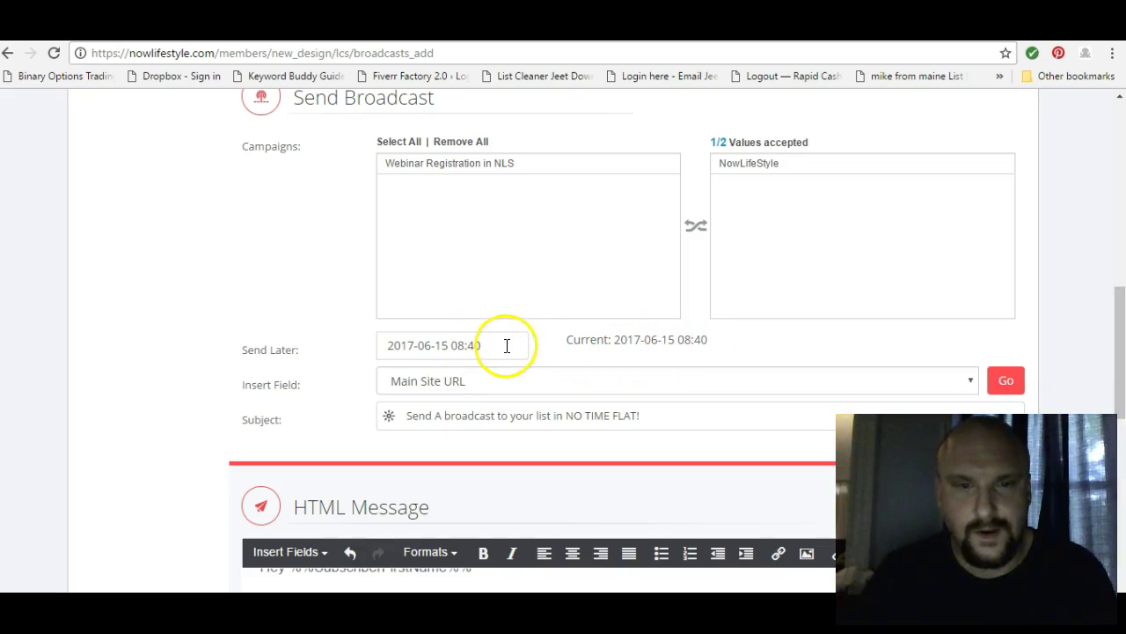
click(506, 345)
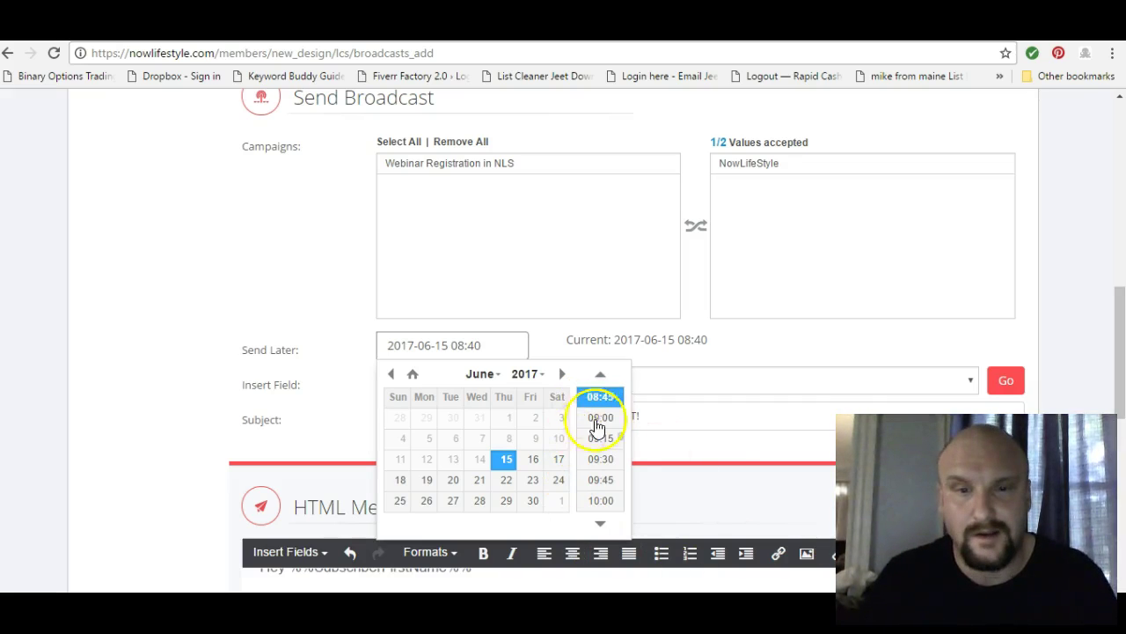
scroll(595, 440, down, 4)
scroll(591, 440, down, 4)
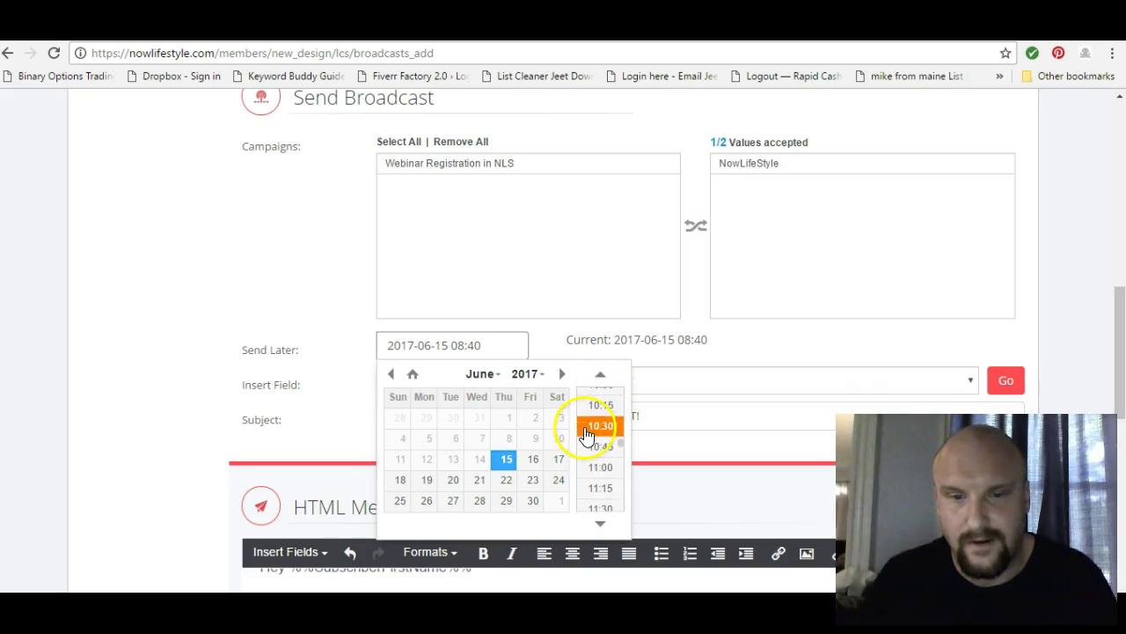
scroll(588, 438, down, 11)
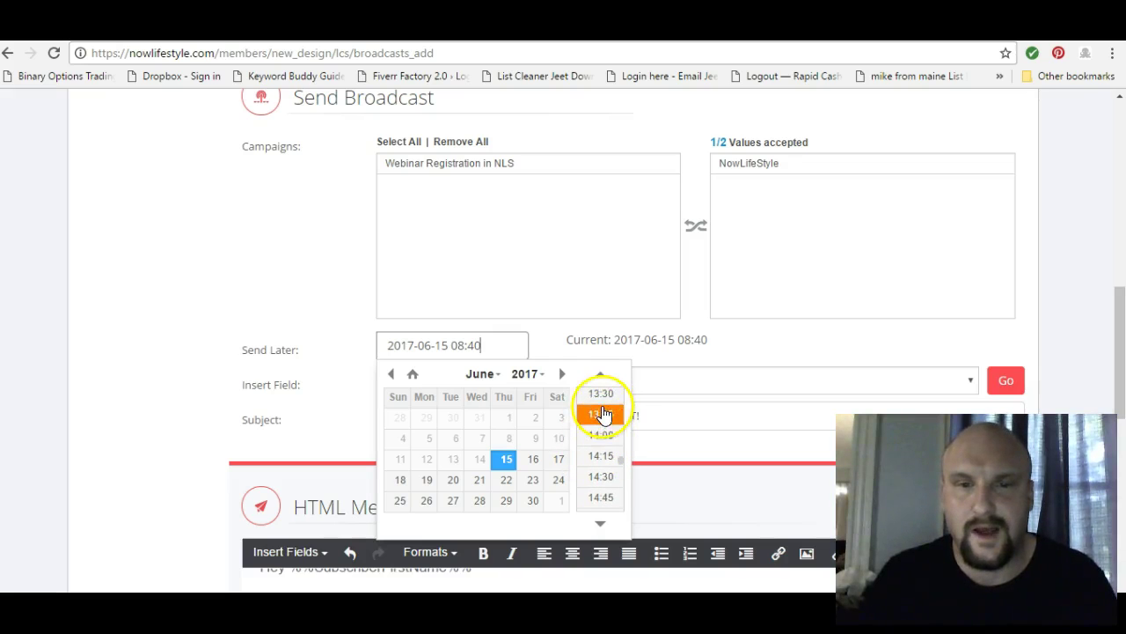
scroll(601, 431, down, 6)
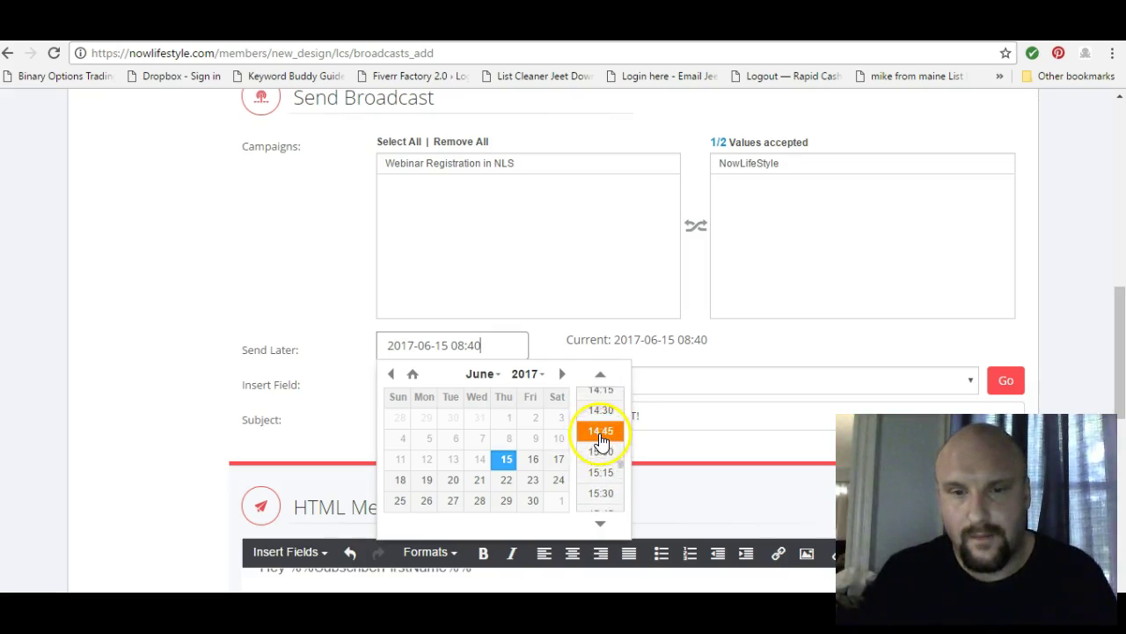
scroll(603, 453, down, 1)
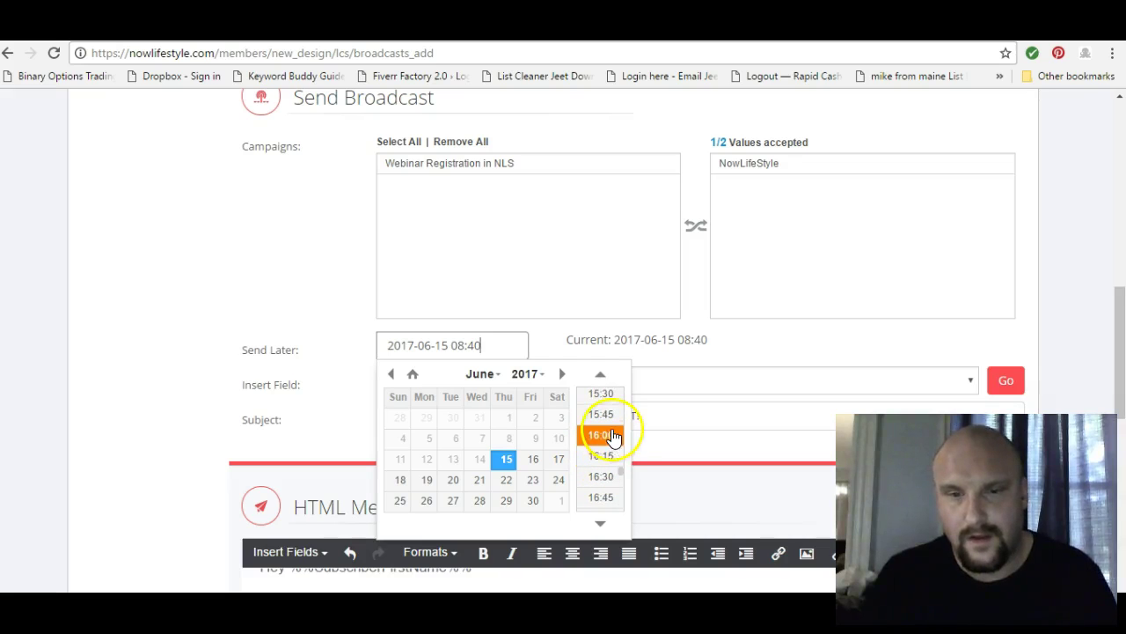
click(601, 435)
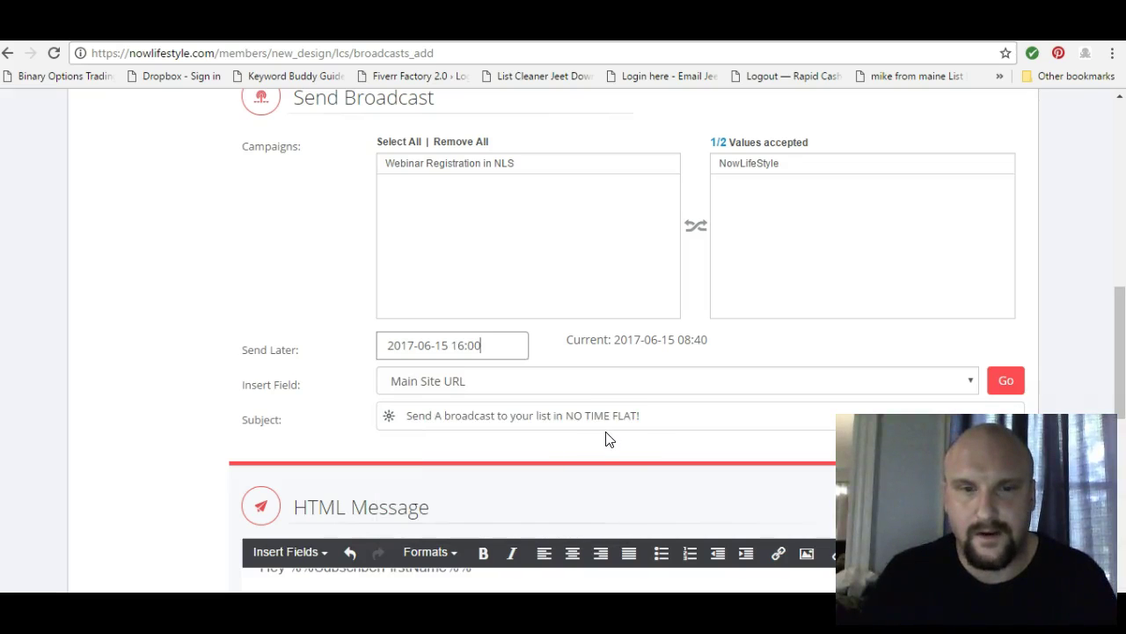
- Review the whole broadcast form, checking the selected campaign, send time, subject, HTML message and text message
scroll(625, 295, down, 6)
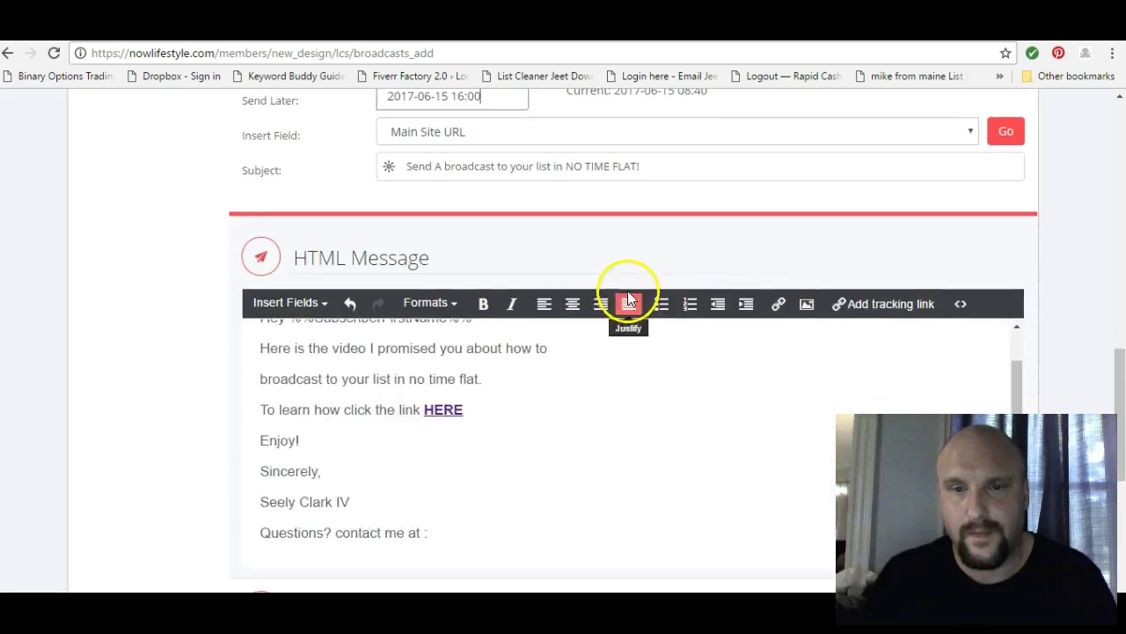
scroll(607, 335, up, 3)
scroll(599, 373, up, 10)
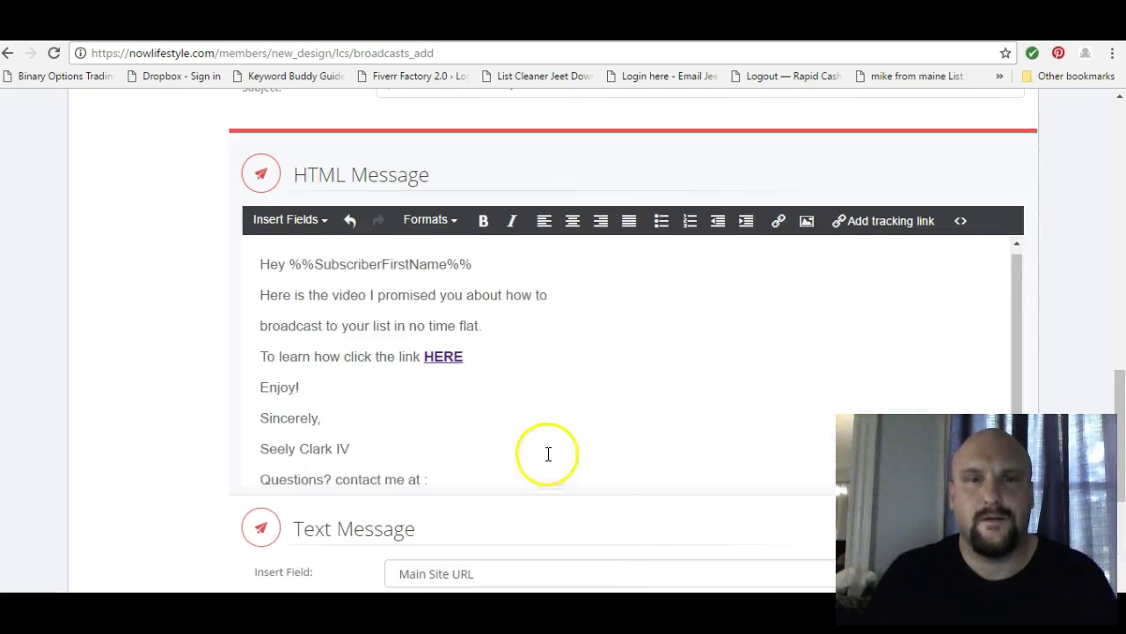
scroll(568, 438, up, 5)
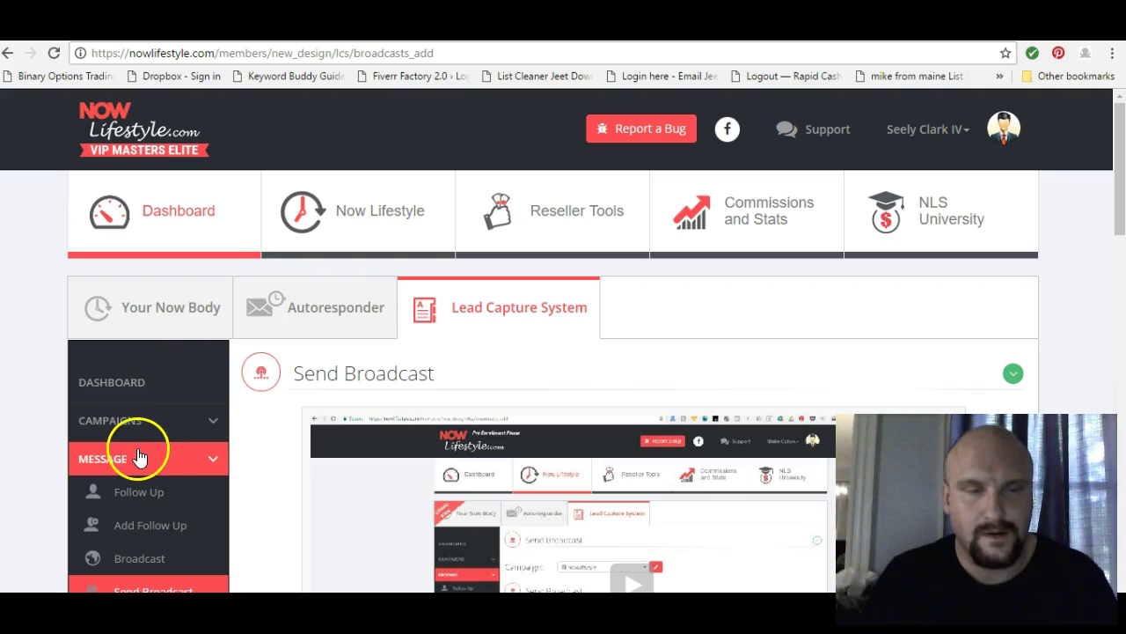
scroll(132, 462, down, 2)
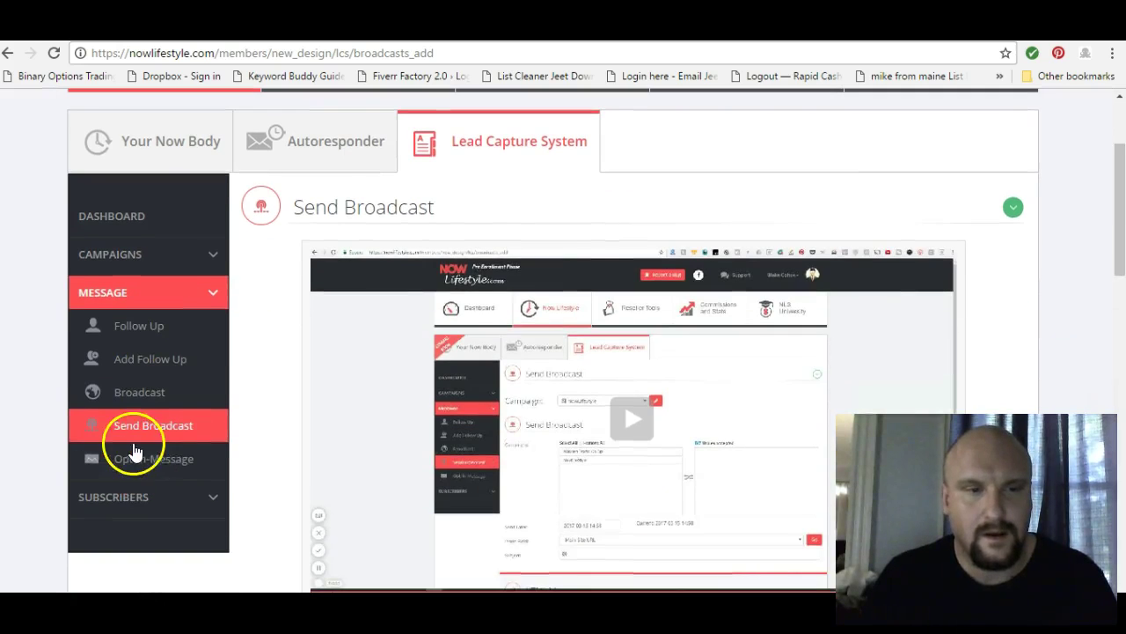
scroll(290, 396, down, 1)
scroll(371, 388, down, 3)
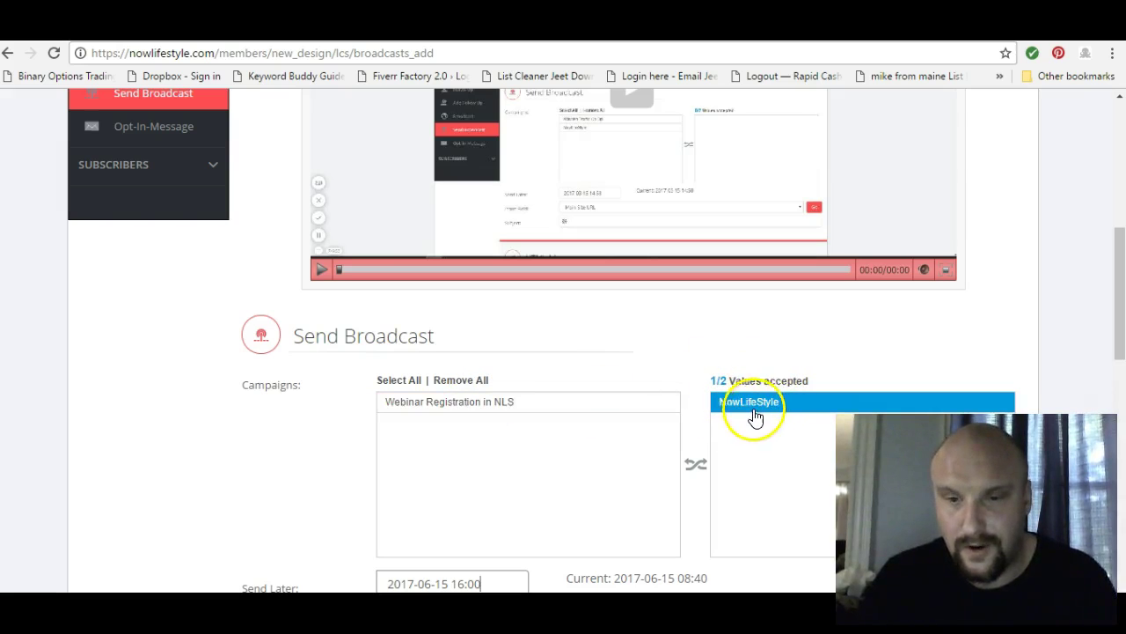
scroll(698, 415, down, 4)
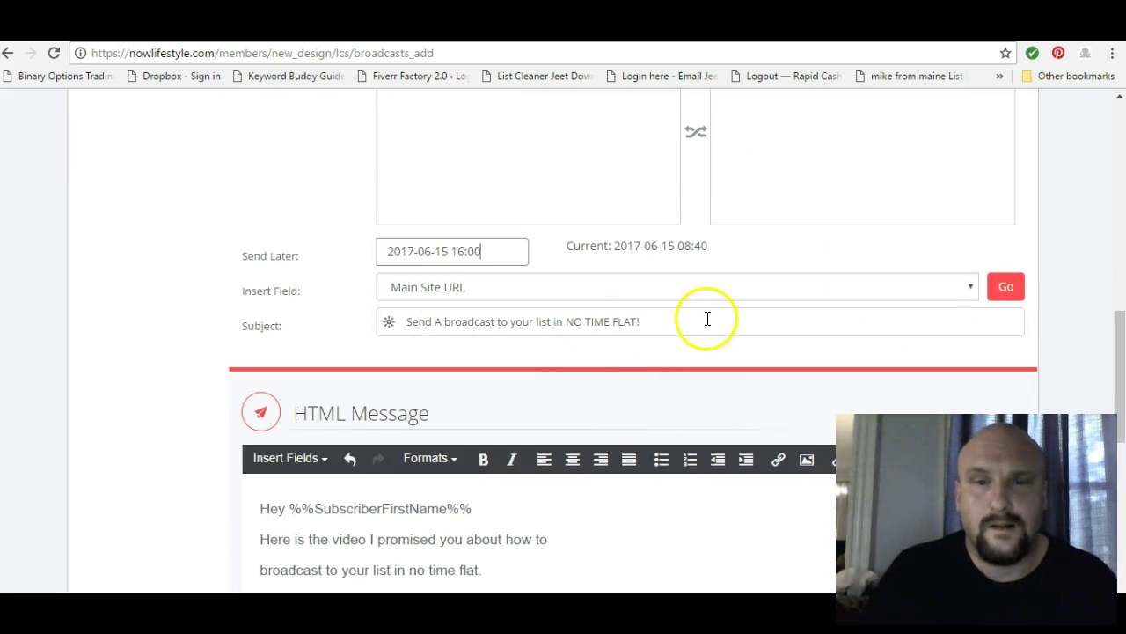
scroll(647, 343, down, 3)
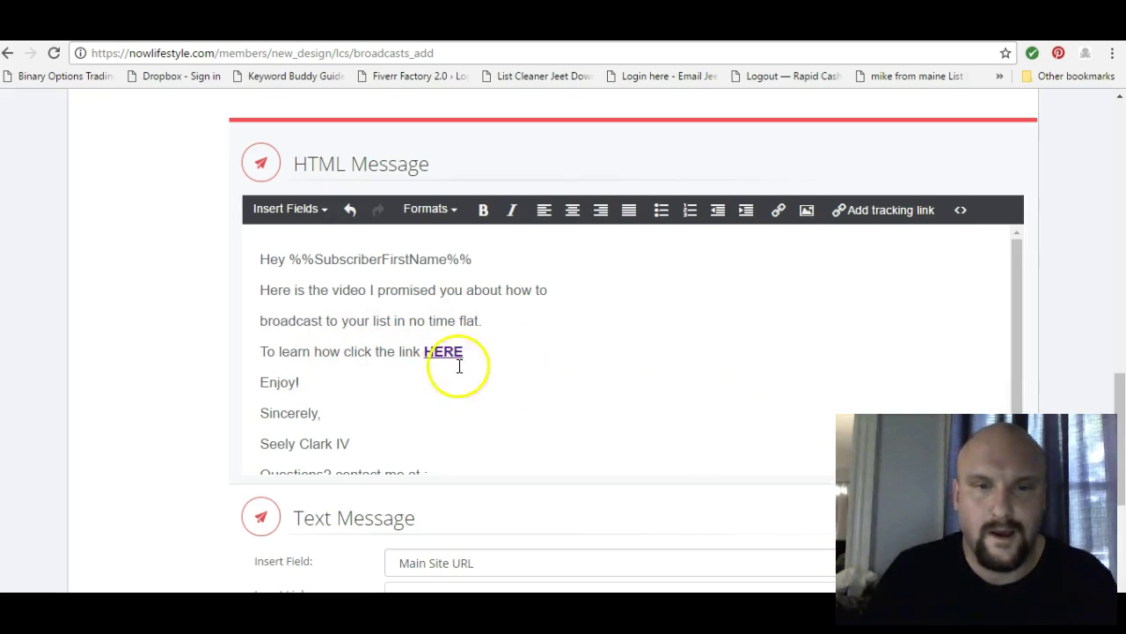
scroll(433, 361, down, 1)
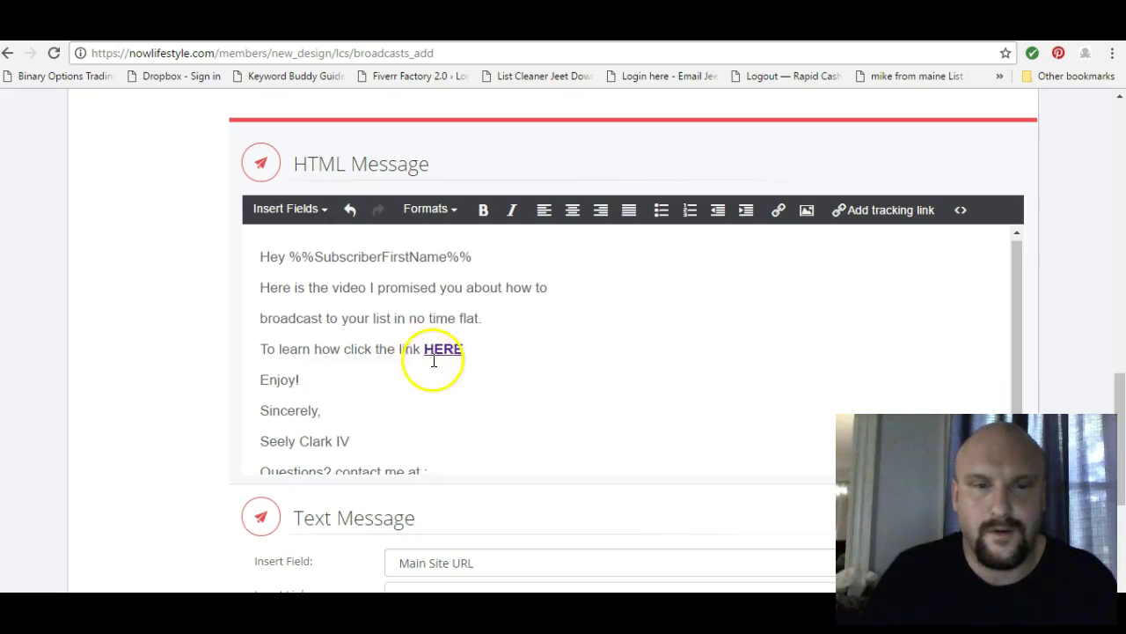
scroll(434, 361, down, 5)
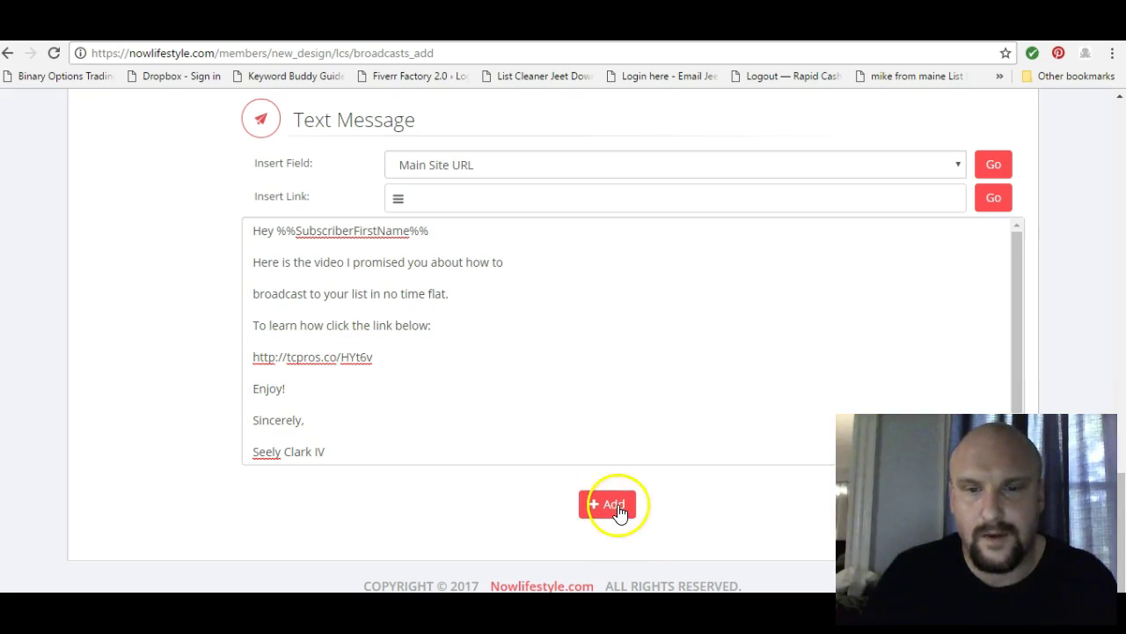
- Check the end of the text message and add the scheduled broadcast
scroll(586, 320, up, 1)
scroll(616, 417, down, 3)
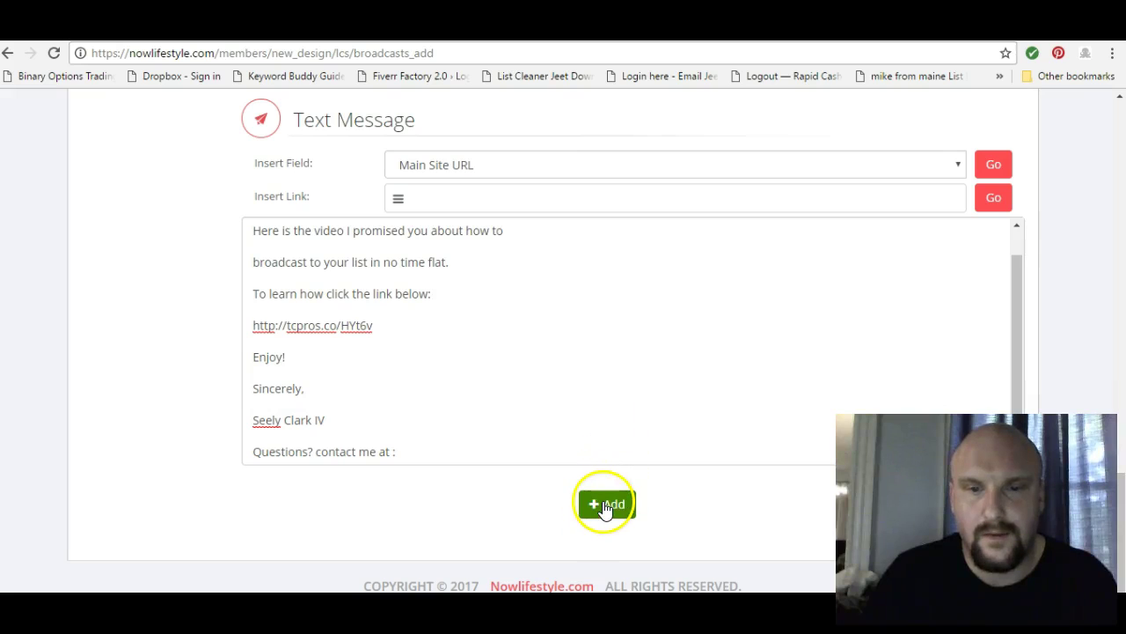
click(605, 504)
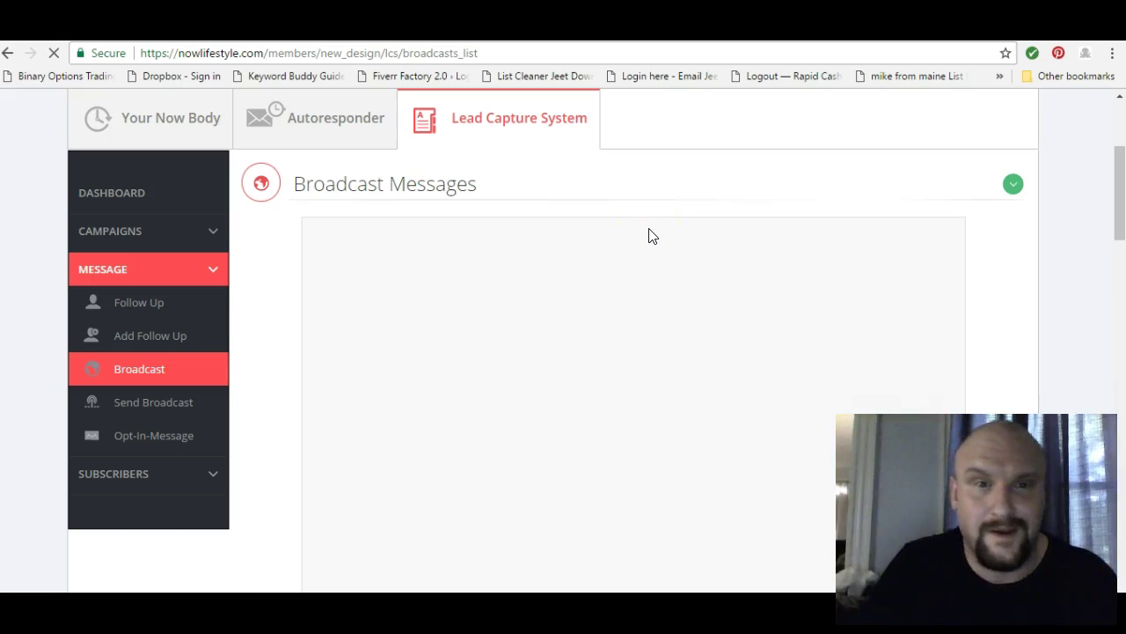
- Examine the broadcast messages page for the new entry among the pending broadcasts and its scheduled send time
scroll(625, 213, down, 3)
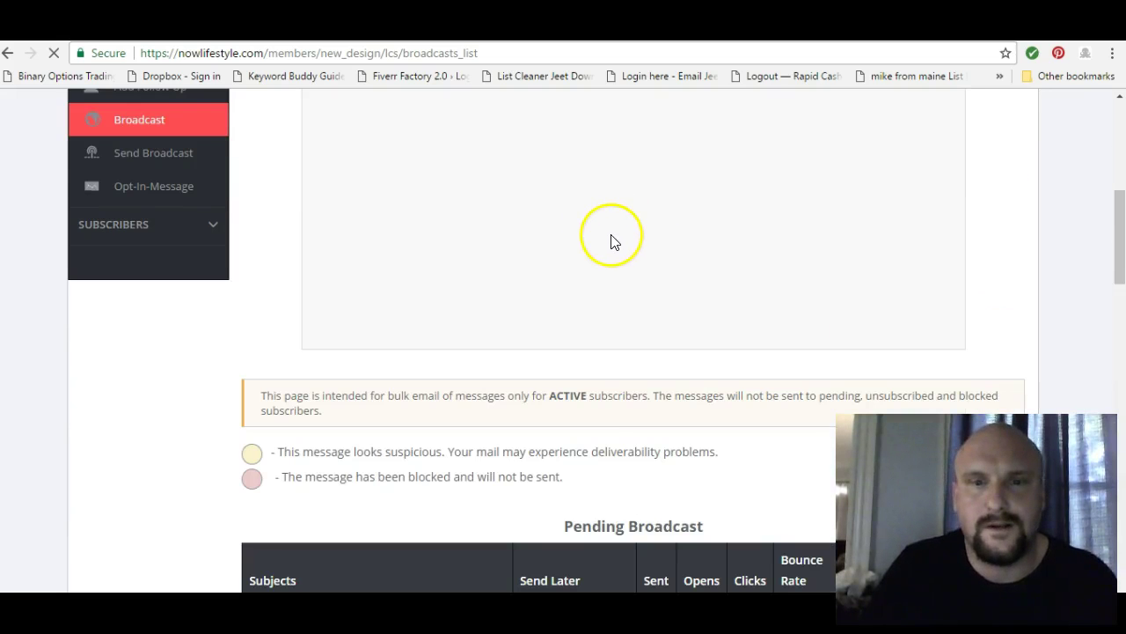
scroll(628, 246, down, 4)
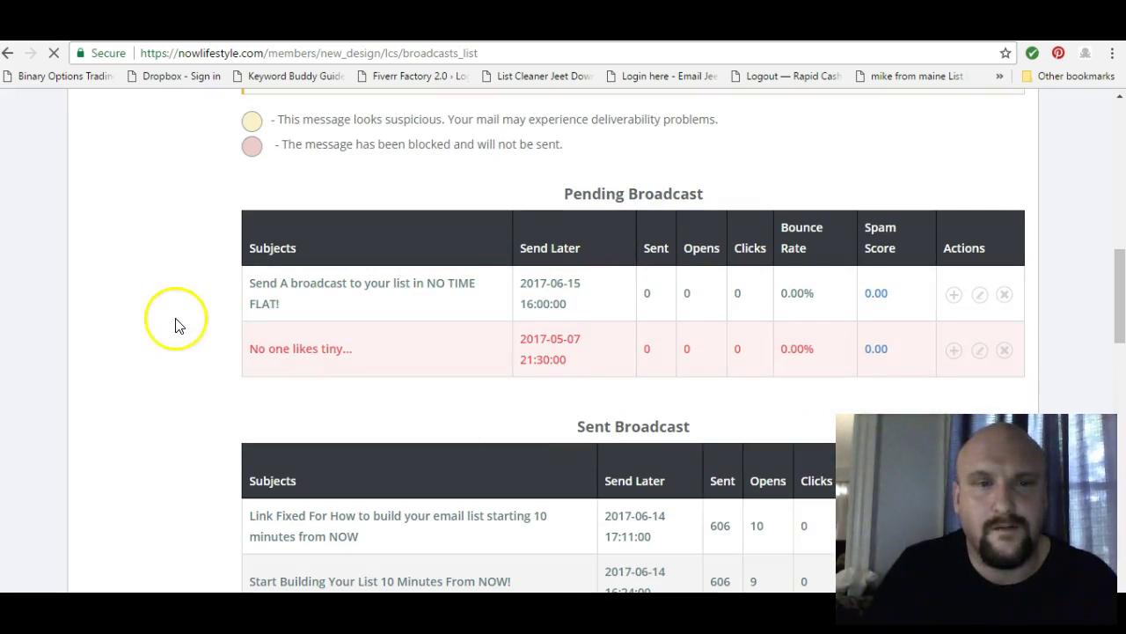
scroll(229, 343, up, 6)
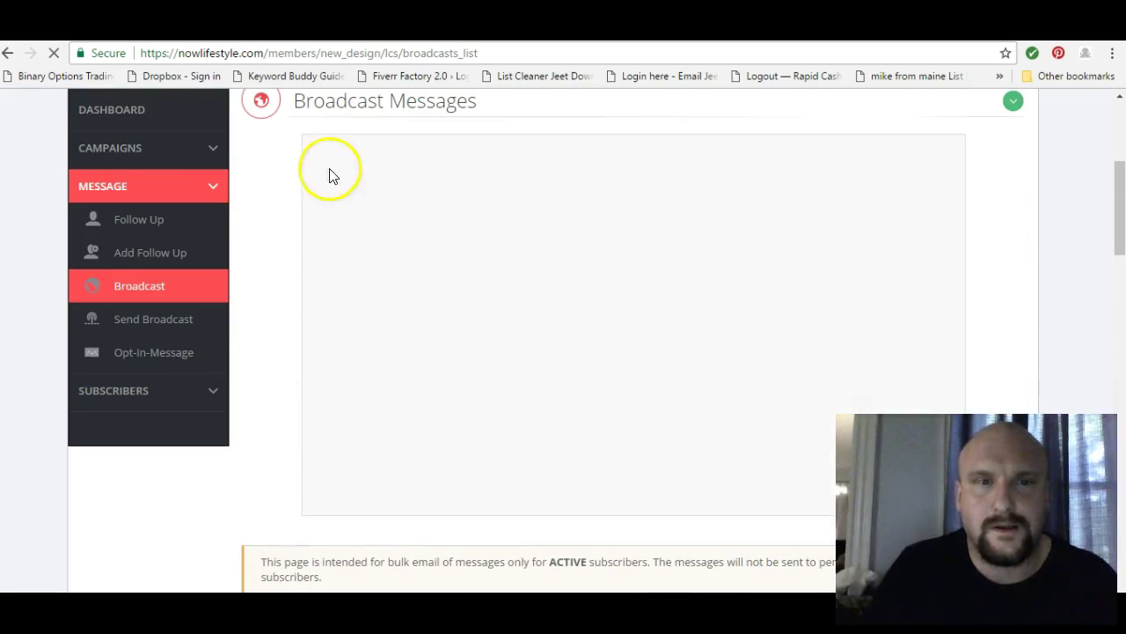
scroll(369, 80, up, 3)
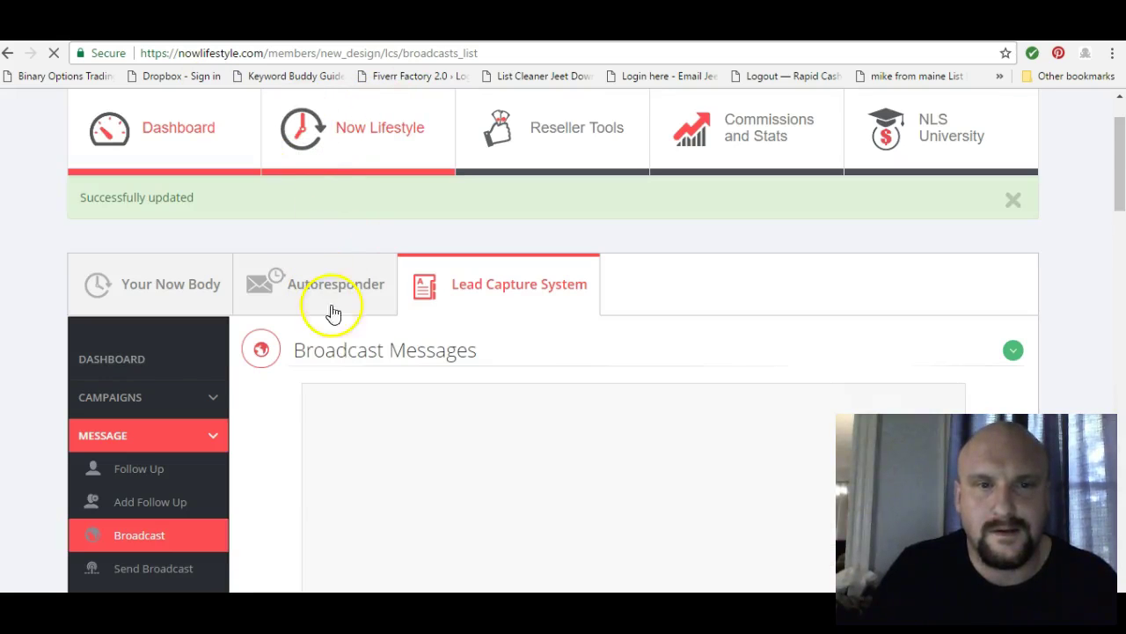
scroll(321, 363, down, 1)
scroll(319, 368, down, 5)
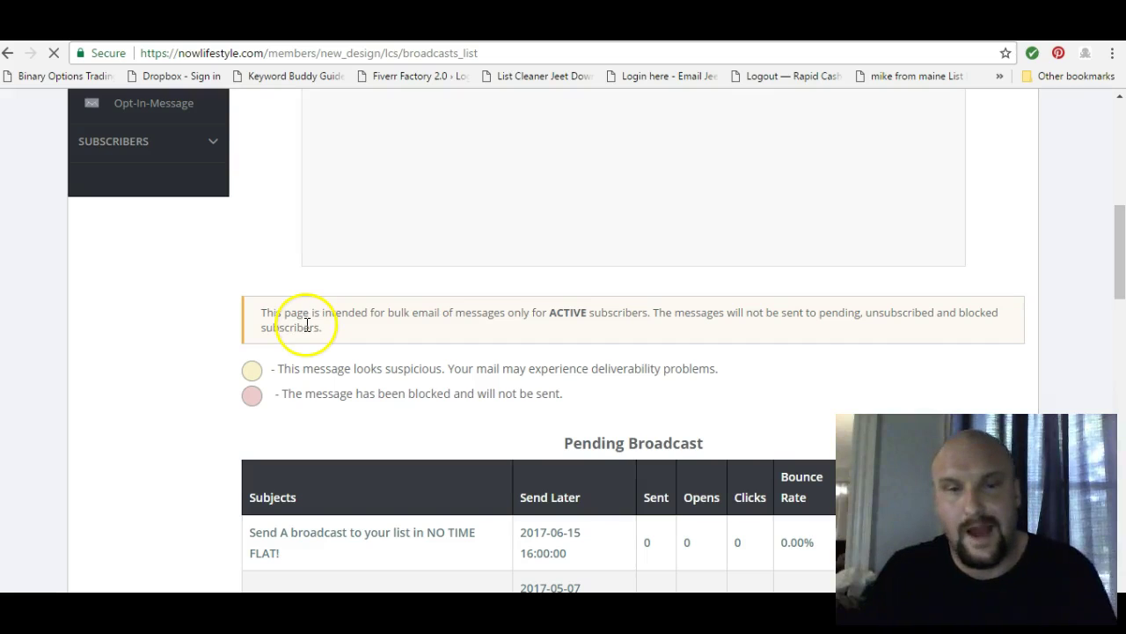
- Examine the new pending broadcast's available actions, such as Queue and Edit message, and the statistics listed for the sent broadcasts
scroll(326, 312, down, 3)
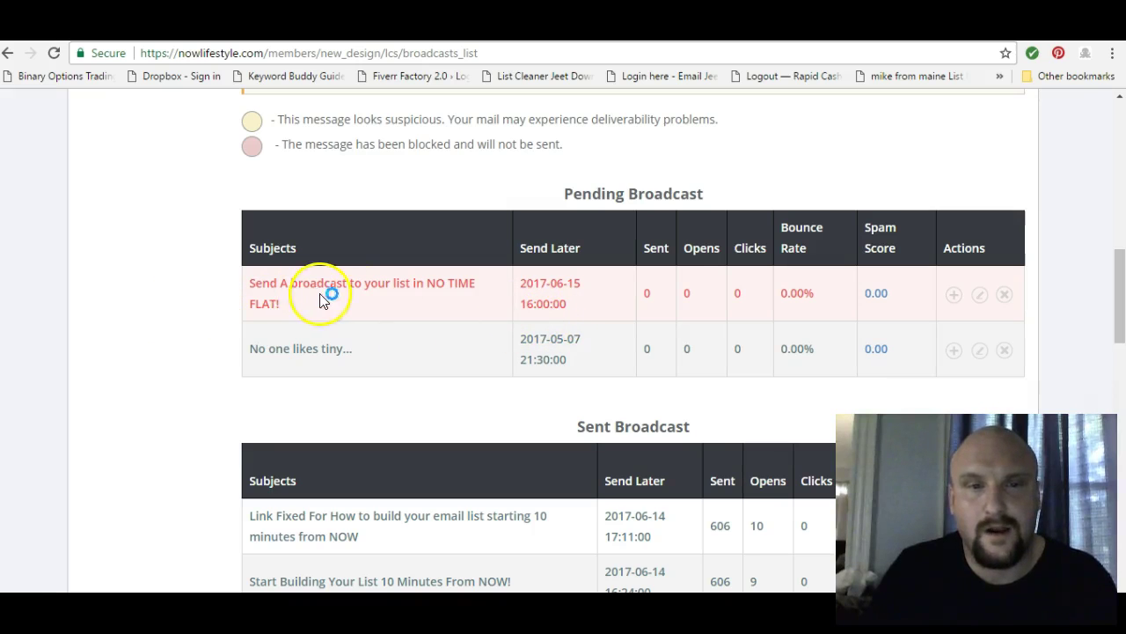
click(954, 295)
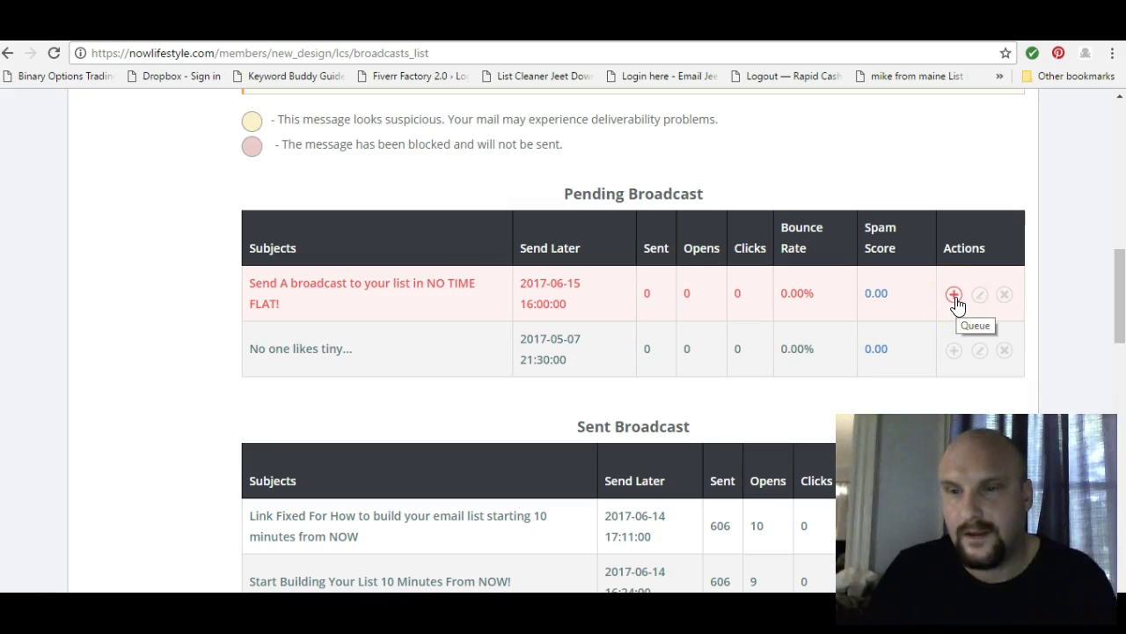
click(979, 296)
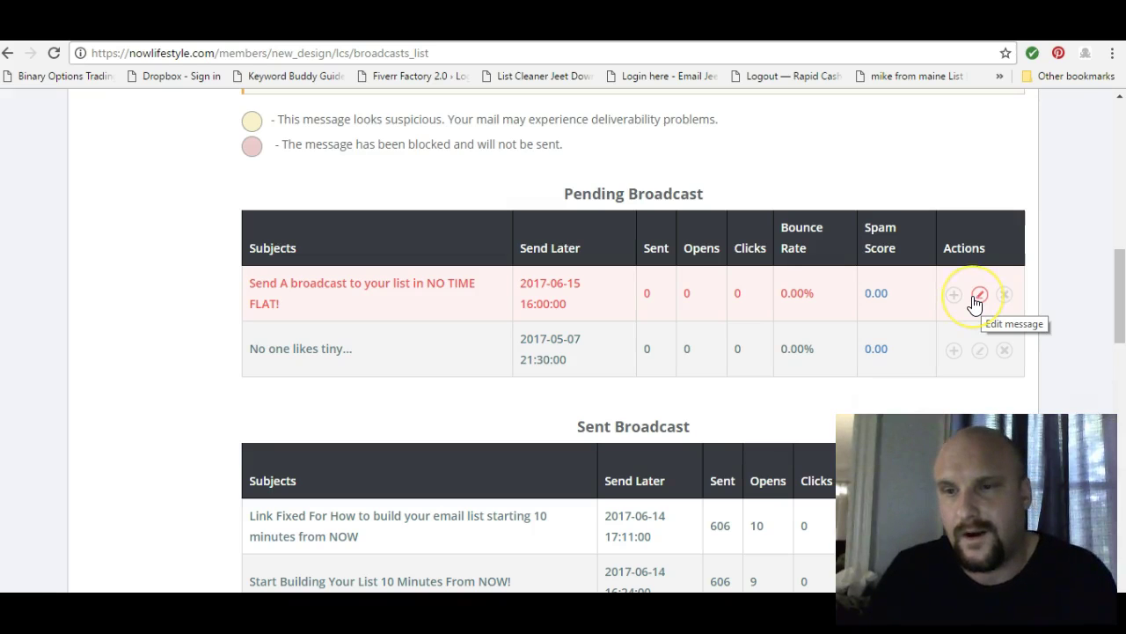
click(1010, 299)
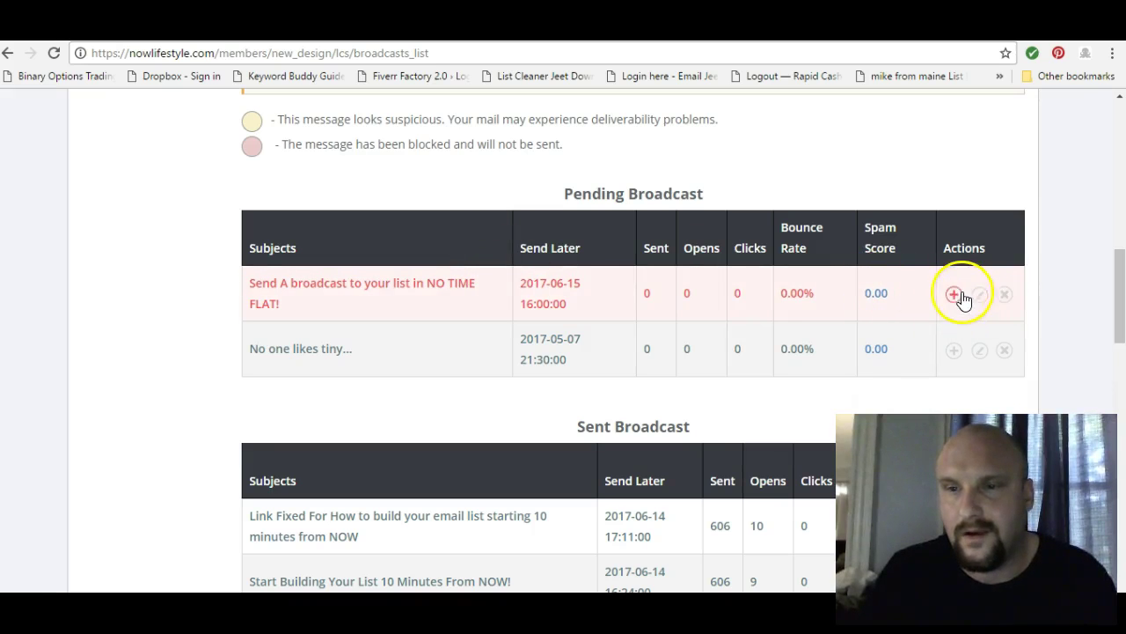
scroll(722, 302, down, 3)
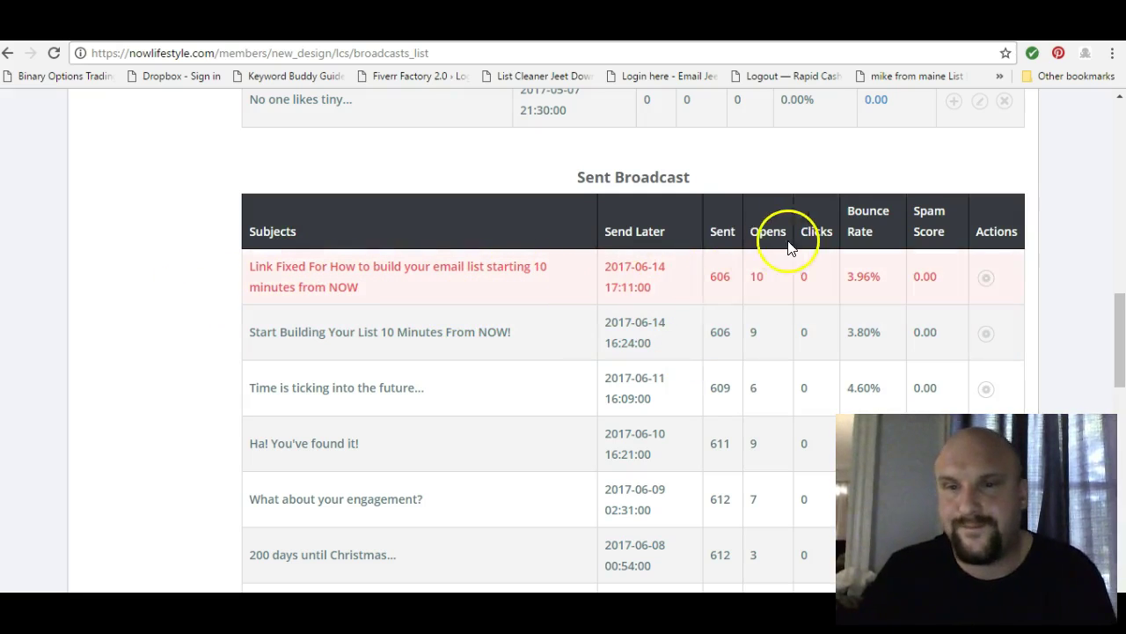
scroll(322, 229, up, 3)
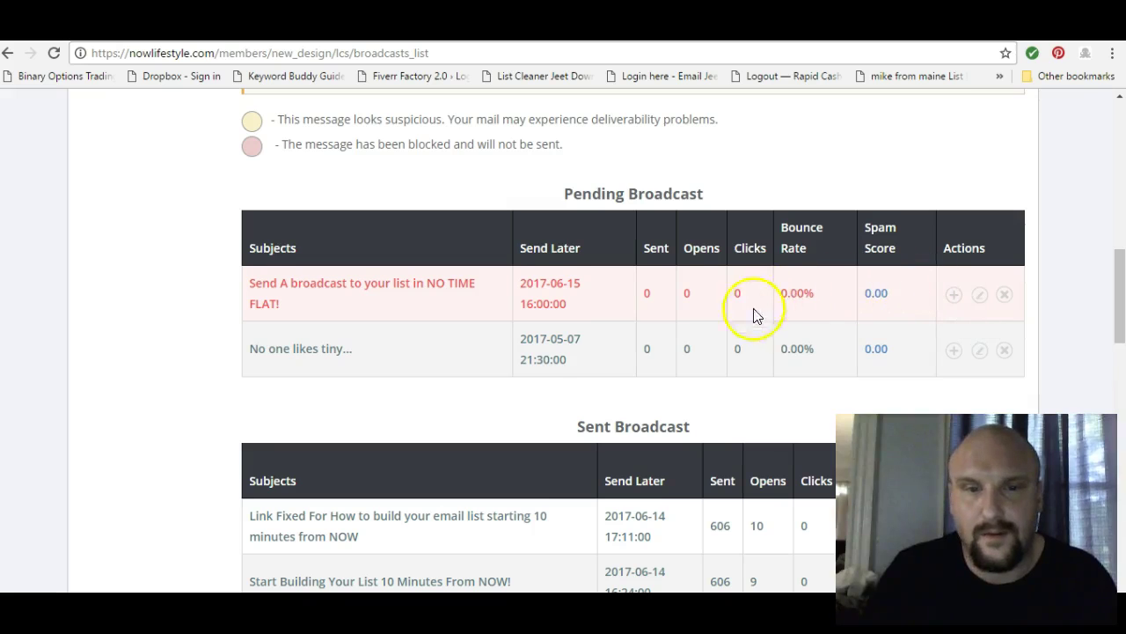
scroll(731, 311, down, 2)
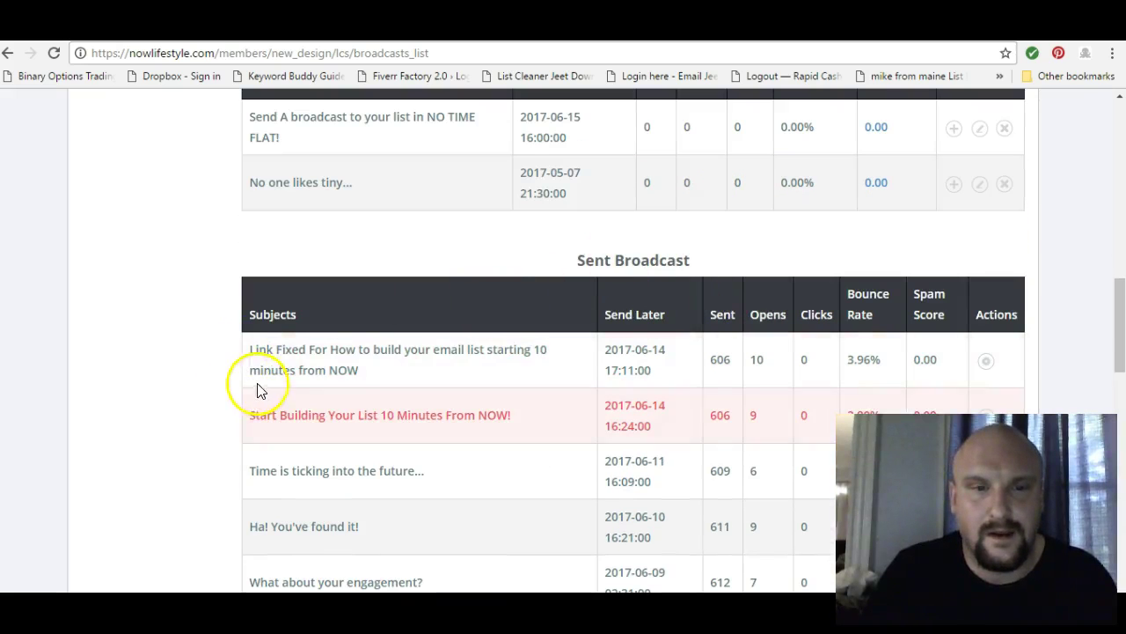
click(345, 396)
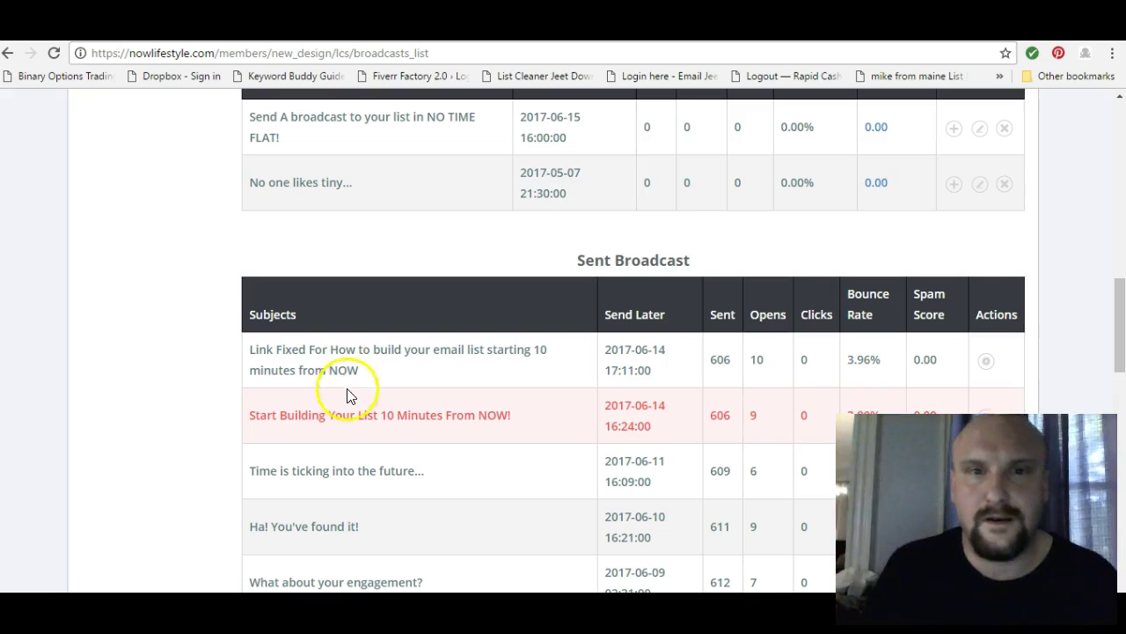
scroll(346, 392, up, 5)
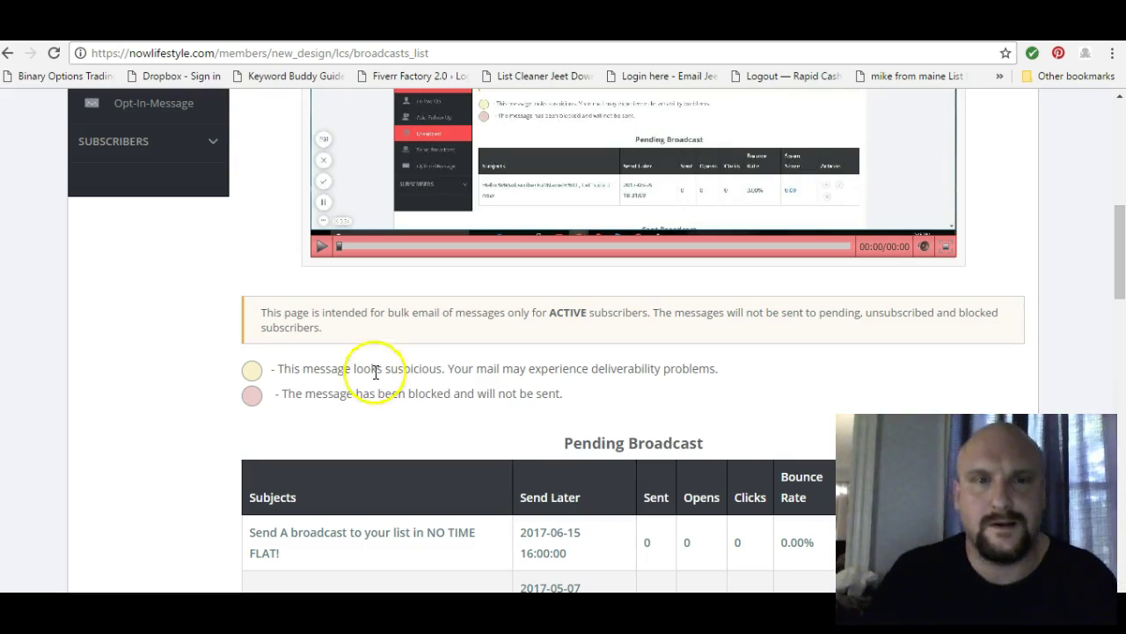
scroll(378, 373, up, 4)
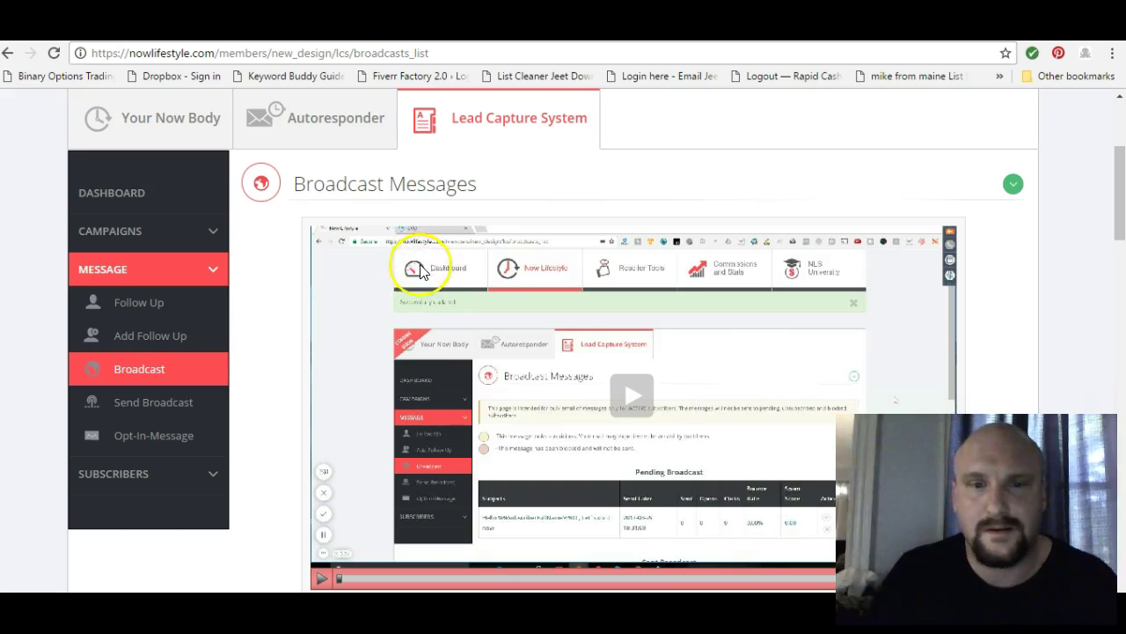
scroll(414, 255, down, 6)
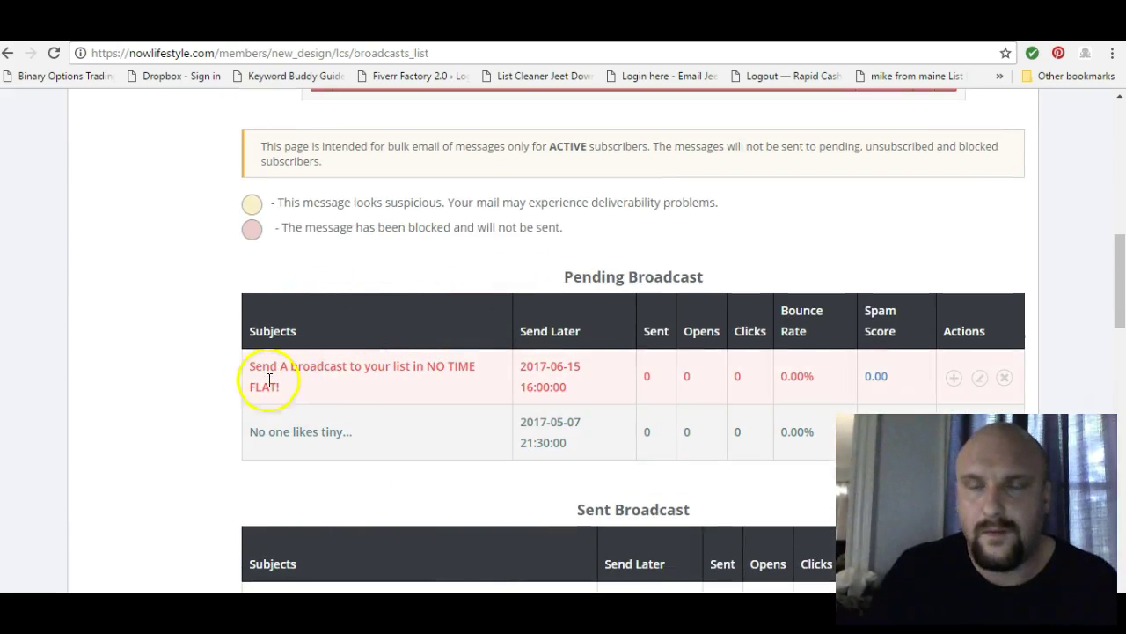
scroll(299, 380, down, 2)
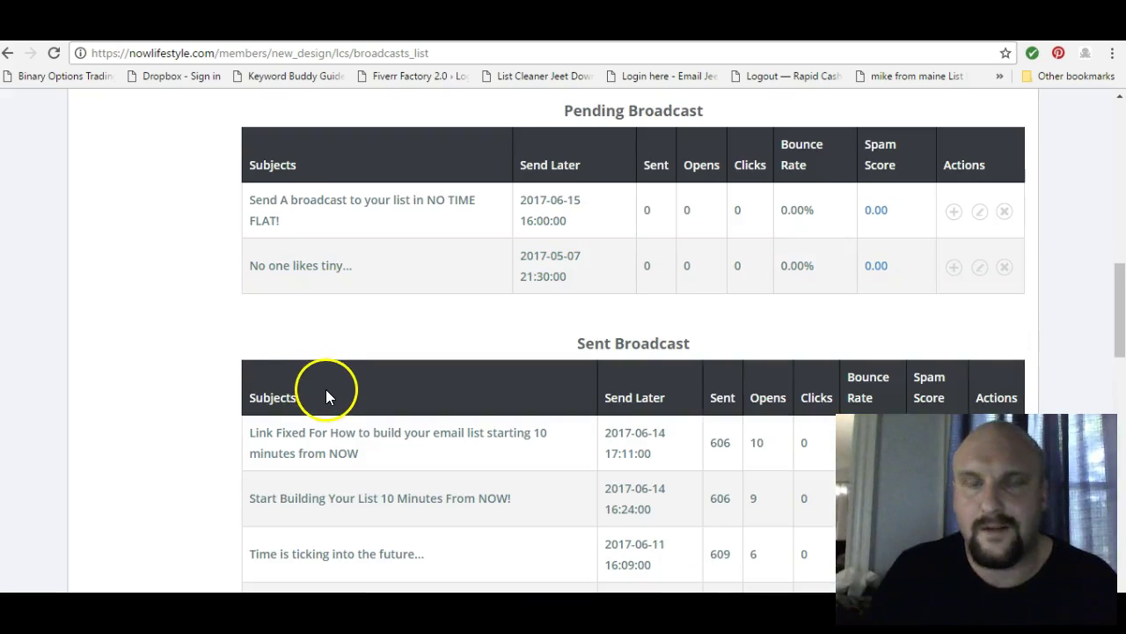
scroll(327, 392, up, 3)
scroll(396, 352, down, 4)
scroll(411, 343, down, 1)
scroll(449, 299, up, 4)
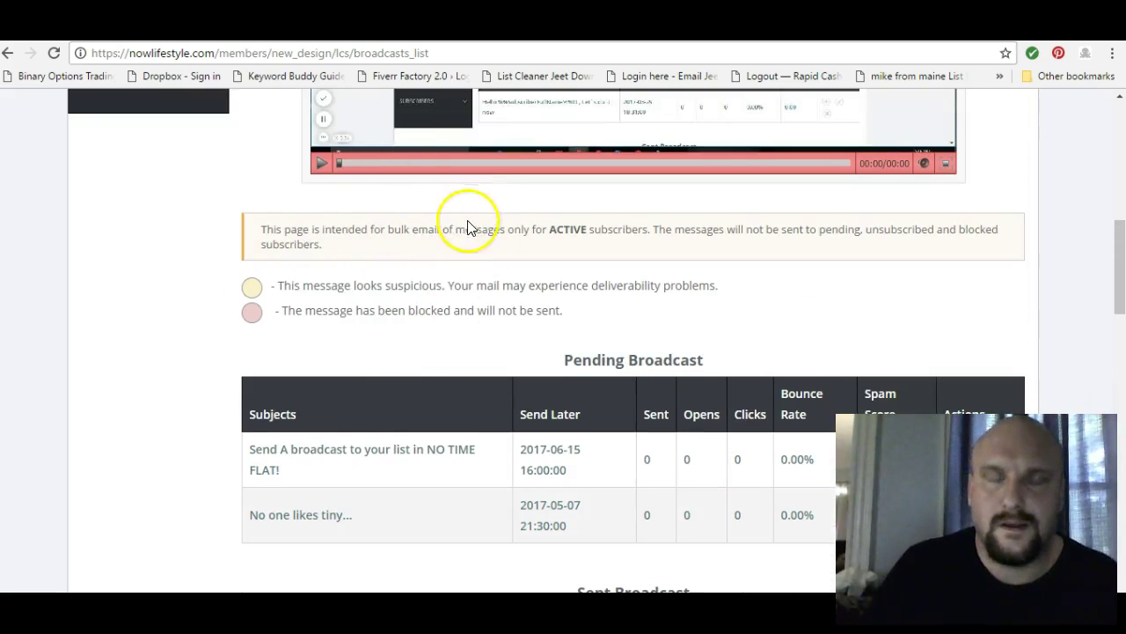
scroll(469, 227, up, 3)
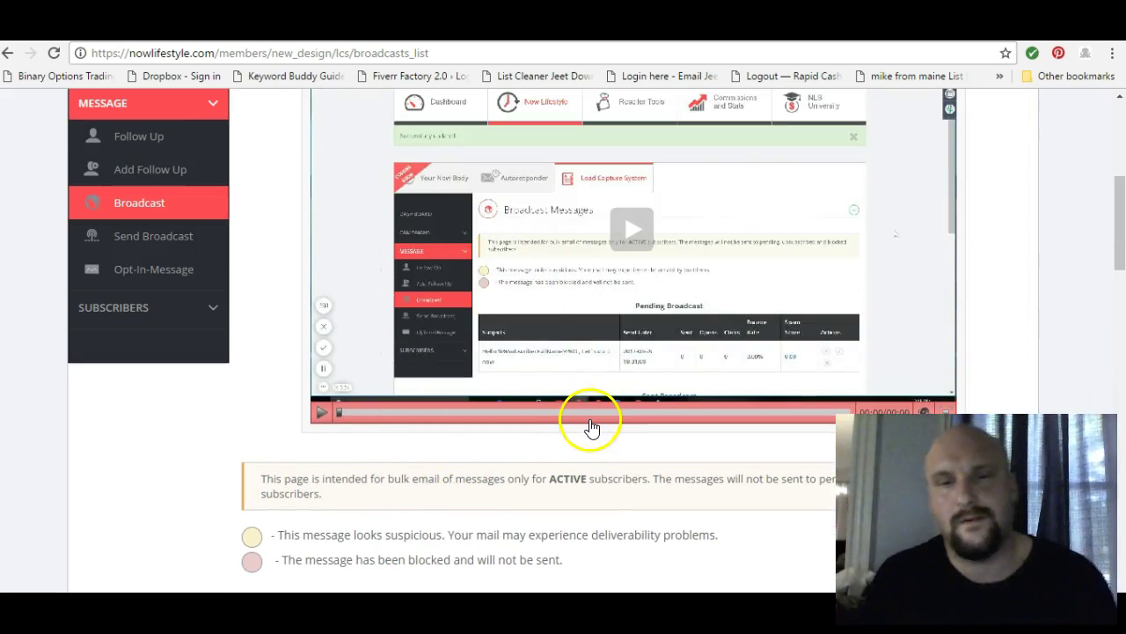
scroll(598, 427, up, 2)
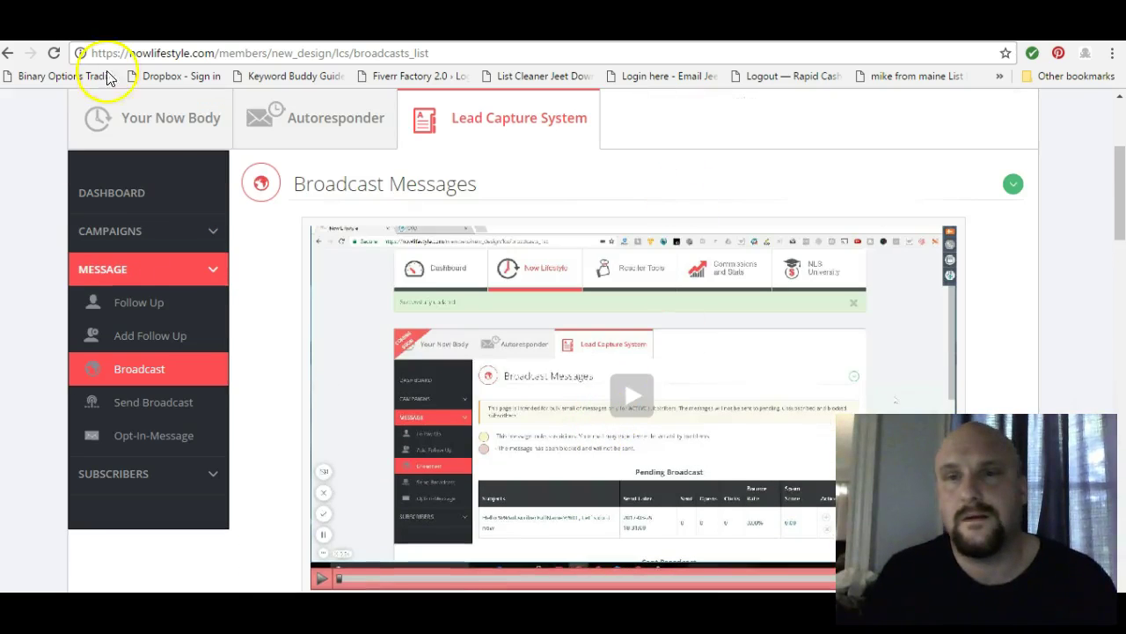